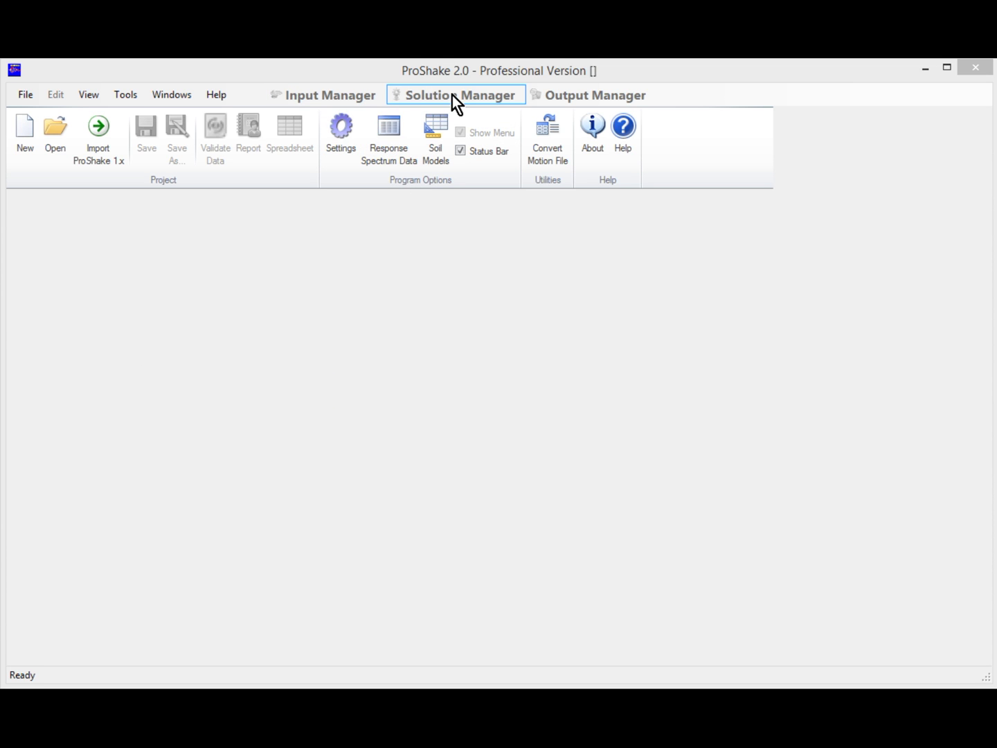
# Step: Start a new blank project in the Input Manager
pyautogui.click(570, 99)
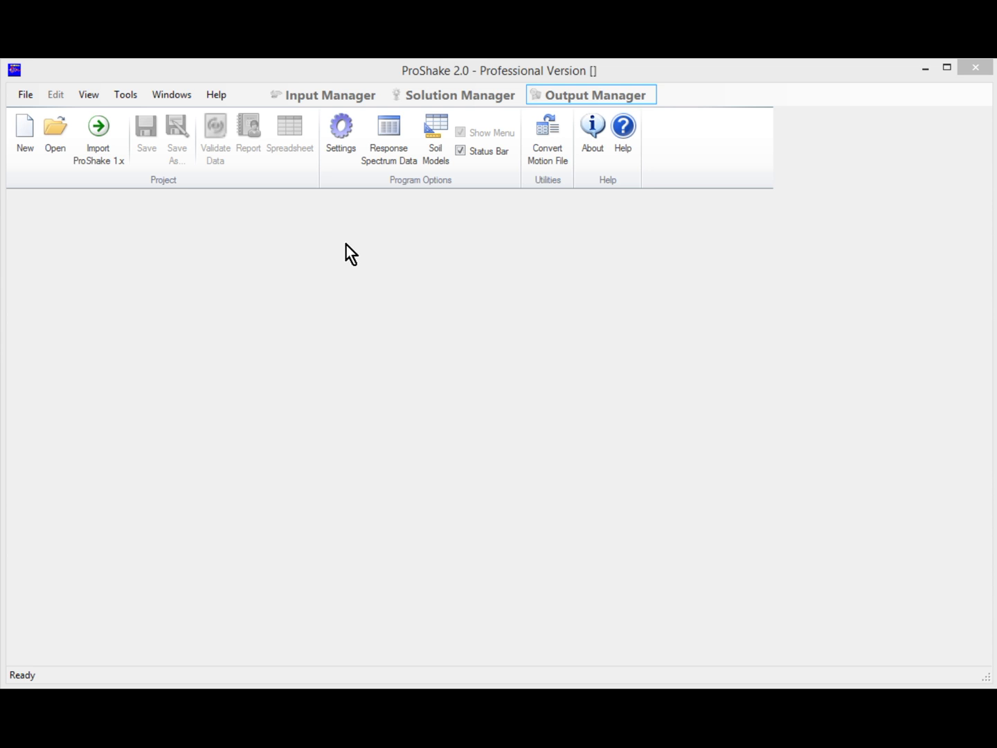
pyautogui.click(25, 134)
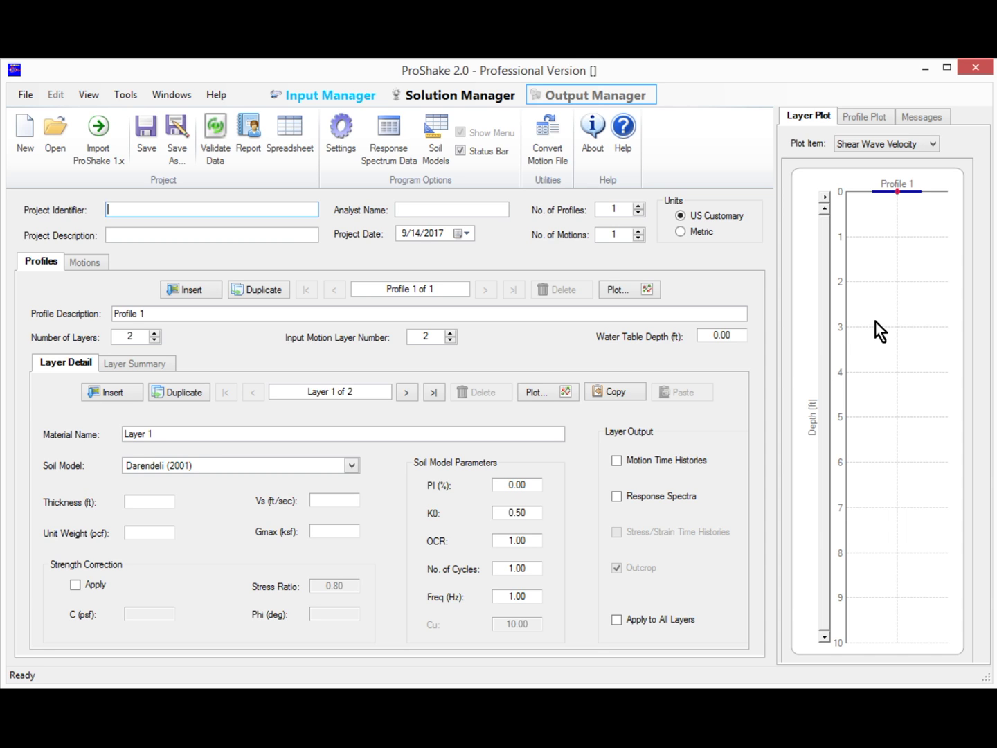
# Step: Enter 'Test' as the project identifier and fill in the analyst's initials
pyautogui.write('Test')
pyautogui.click(493, 210)
pyautogui.write('slk')
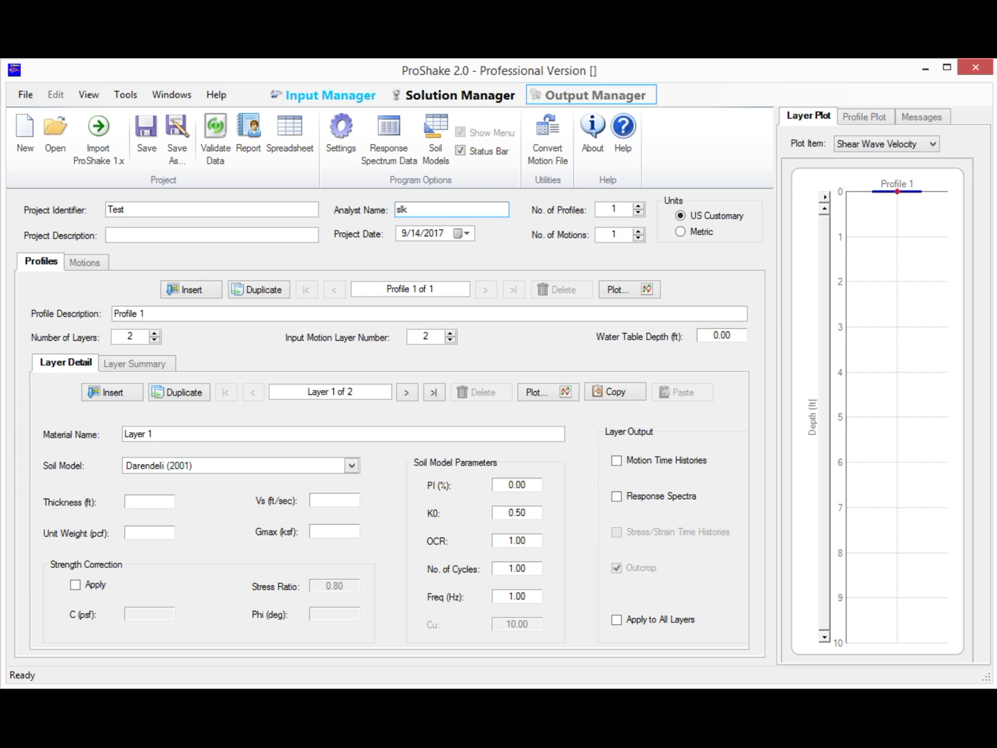
# Step: Paste in the project description and raise the number of motions to 6
pyautogui.click(282, 233)
pyautogui.write('This is an example file for illustrating the capabilities of ProShake 2.0')
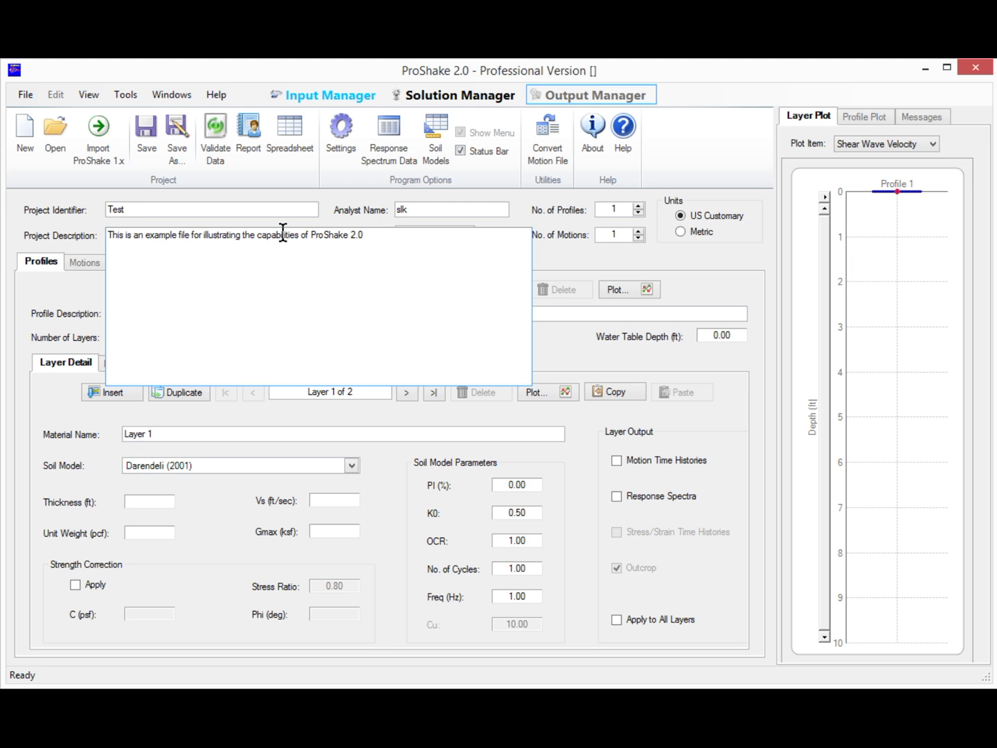
pyautogui.click(508, 222)
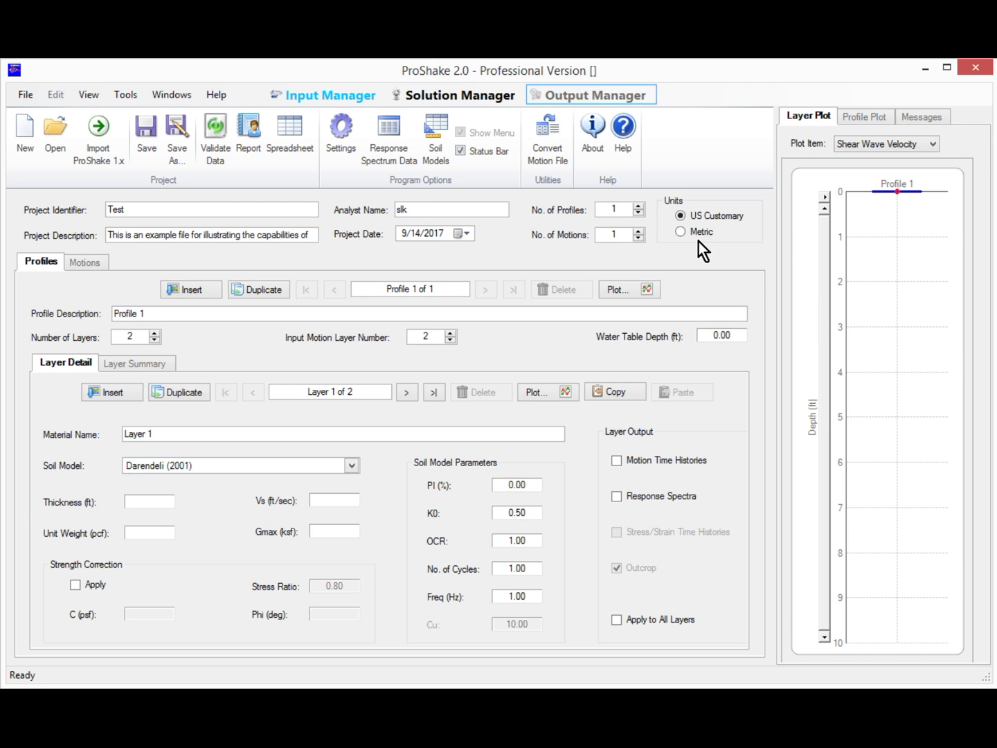
pyautogui.click(639, 231)
# Step: Set the profile to 11 layers with a 5 ft water table depth
pyautogui.click(154, 333)
pyautogui.click(155, 333)
pyautogui.click(154, 334)
pyautogui.click(155, 333)
pyautogui.click(155, 334)
pyautogui.click(155, 333)
pyautogui.click(155, 333)
pyautogui.click(154, 333)
pyautogui.click(155, 333)
pyautogui.click(741, 336)
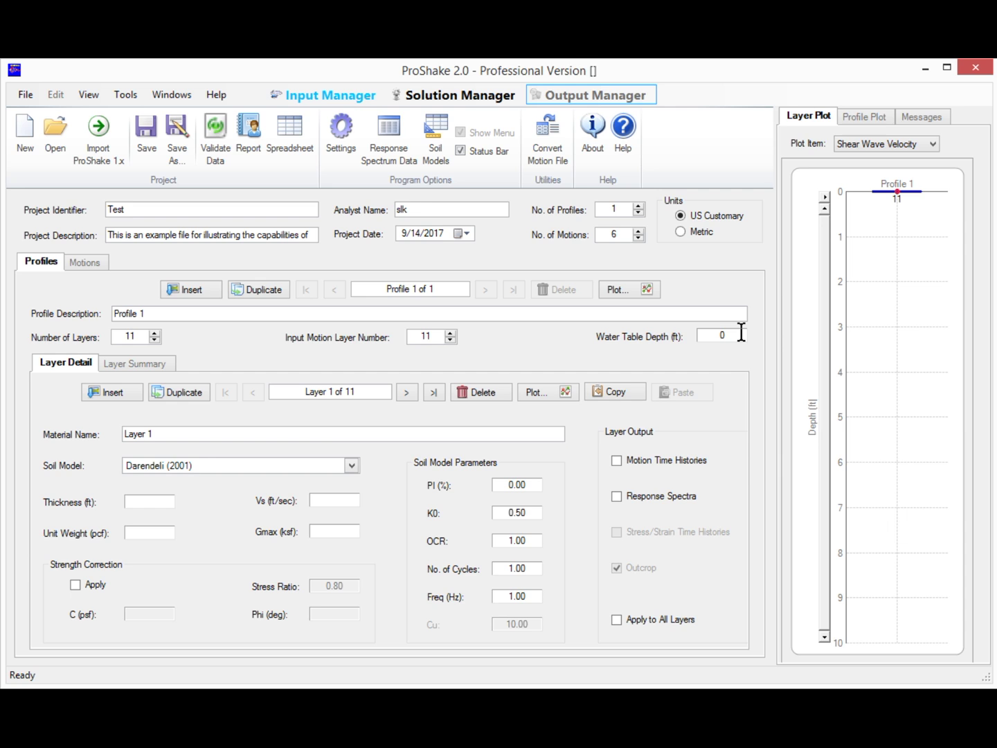
pyautogui.moveTo(741, 333); pyautogui.dragTo(708, 333)
pyautogui.write('5')
pyautogui.press('Tab')
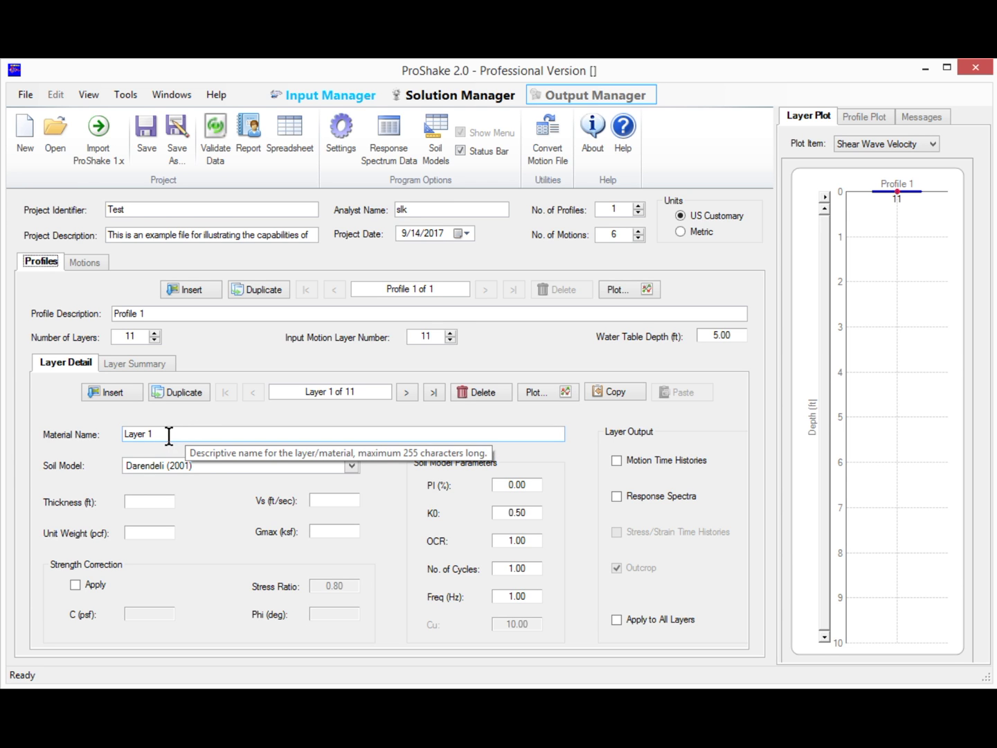
# Step: Define layer 1 as Soft clay (Darendeli): thickness 5 ft, unit weight 100 pcf, Vs 500 ft/s
pyautogui.moveTo(169, 434); pyautogui.dragTo(125, 435)
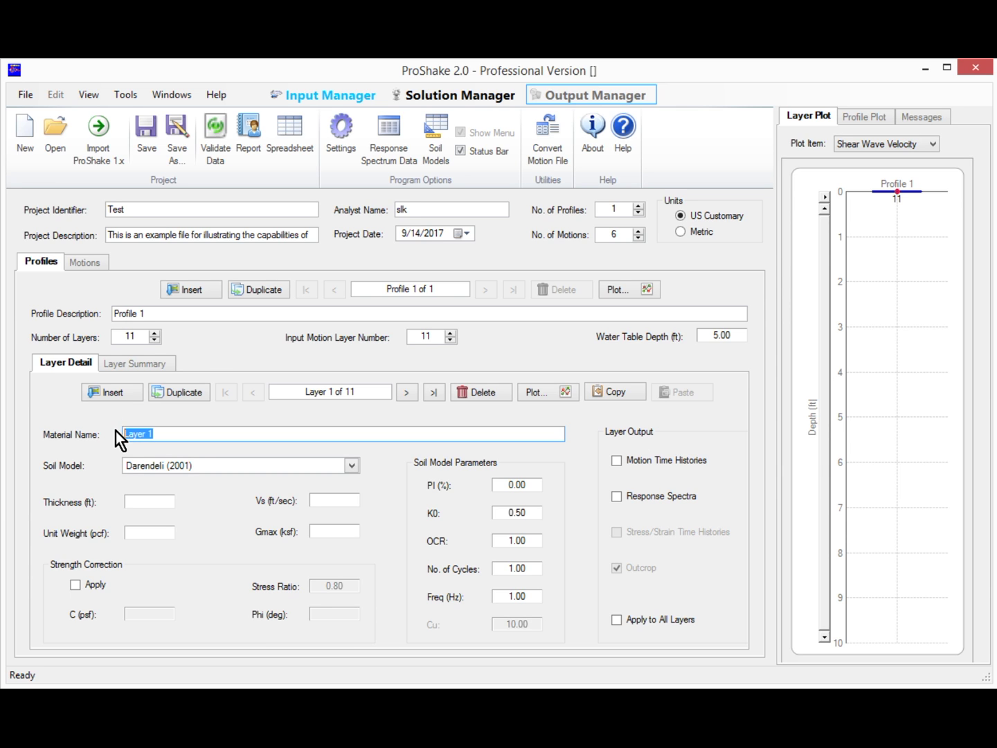
pyautogui.write('Soft clay')
pyautogui.click(214, 465)
pyautogui.click(213, 465)
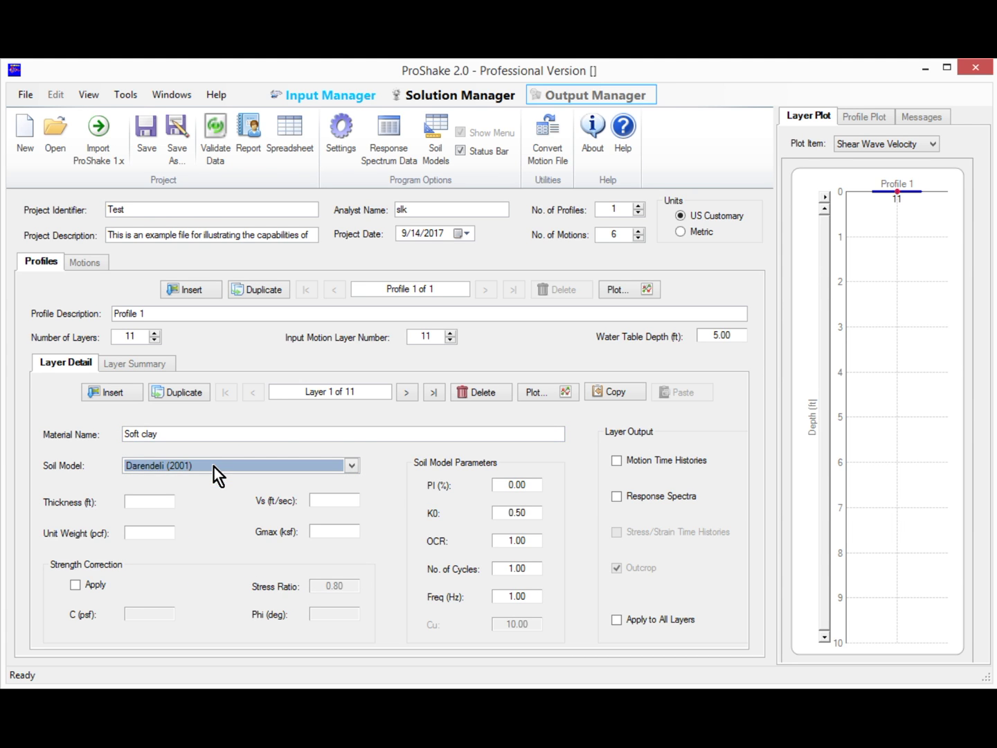
pyautogui.click(157, 503)
pyautogui.write('5')
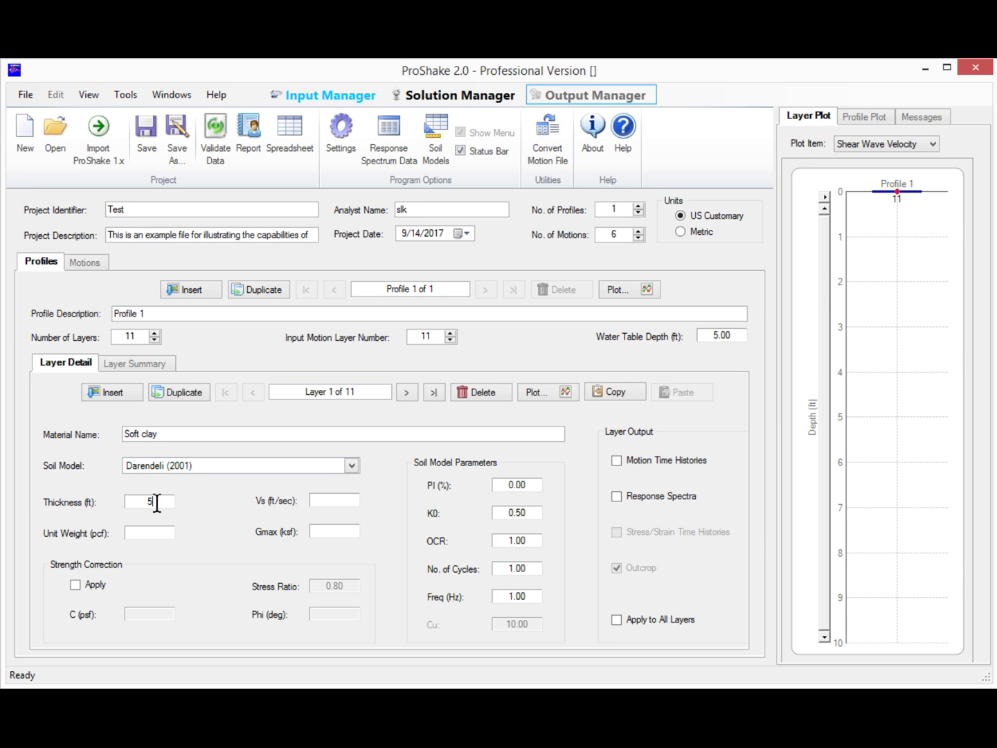
pyautogui.click(143, 533)
pyautogui.write('100')
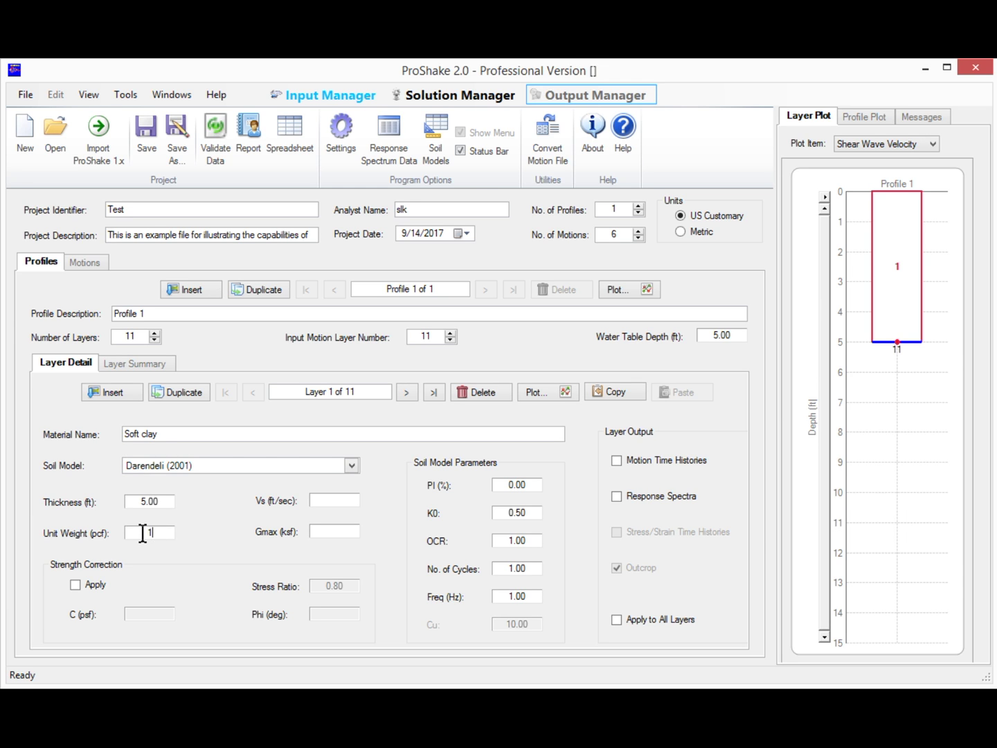
pyautogui.click(339, 501)
pyautogui.write('500')
pyautogui.click(351, 534)
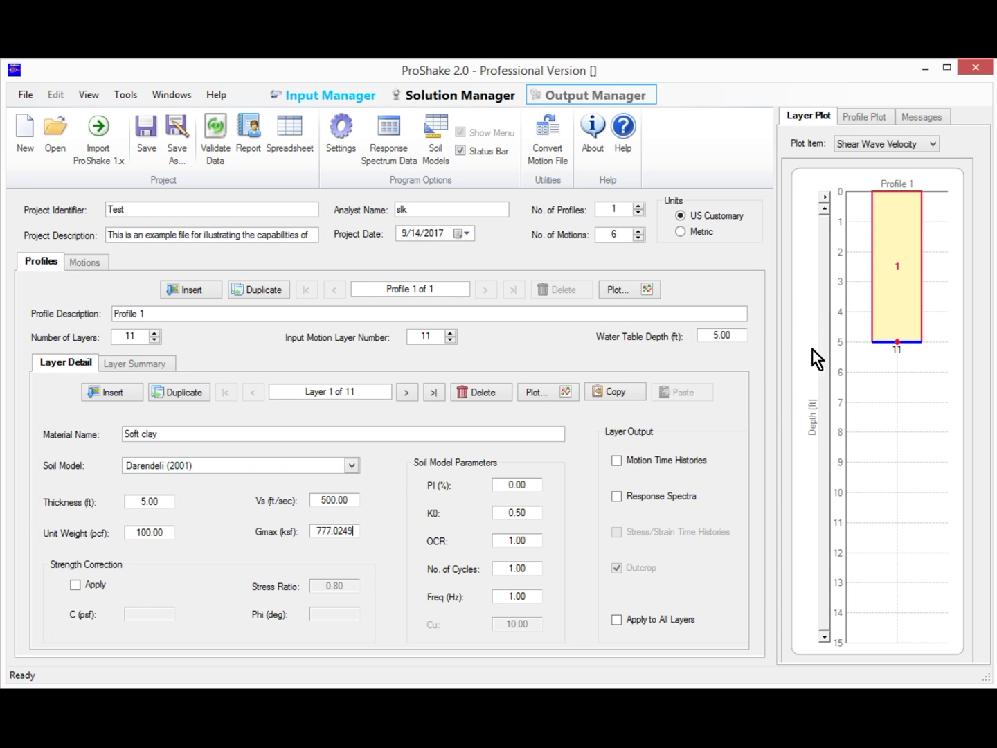
# Step: Set layer 1's plasticity index to 30 and confirm OCR, K0 and number of cycles
pyautogui.moveTo(537, 483); pyautogui.dragTo(492, 481)
pyautogui.click(507, 539)
pyautogui.click(497, 512)
pyautogui.click(534, 568)
pyautogui.click(532, 594)
# Step: Apply strength correction to layer 1 with C 200 psf, Phi 0 and stress ratio 0.8
pyautogui.click(77, 585)
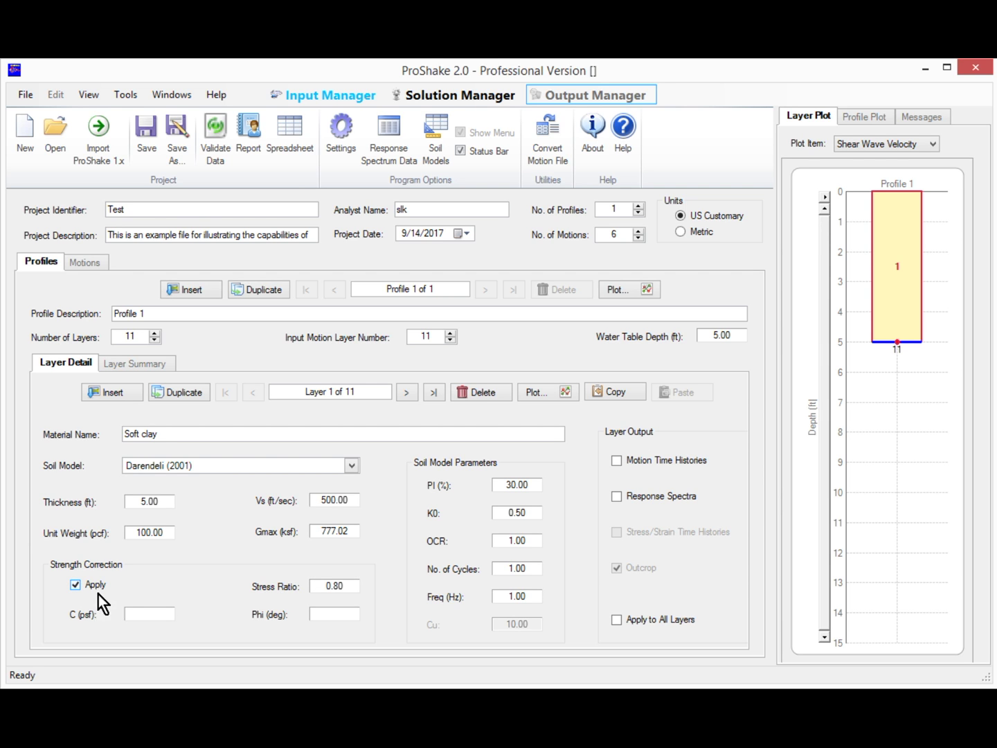
pyautogui.click(154, 612)
pyautogui.write('200')
pyautogui.click(336, 614)
pyautogui.write('0')
pyautogui.click(351, 587)
pyautogui.click(552, 391)
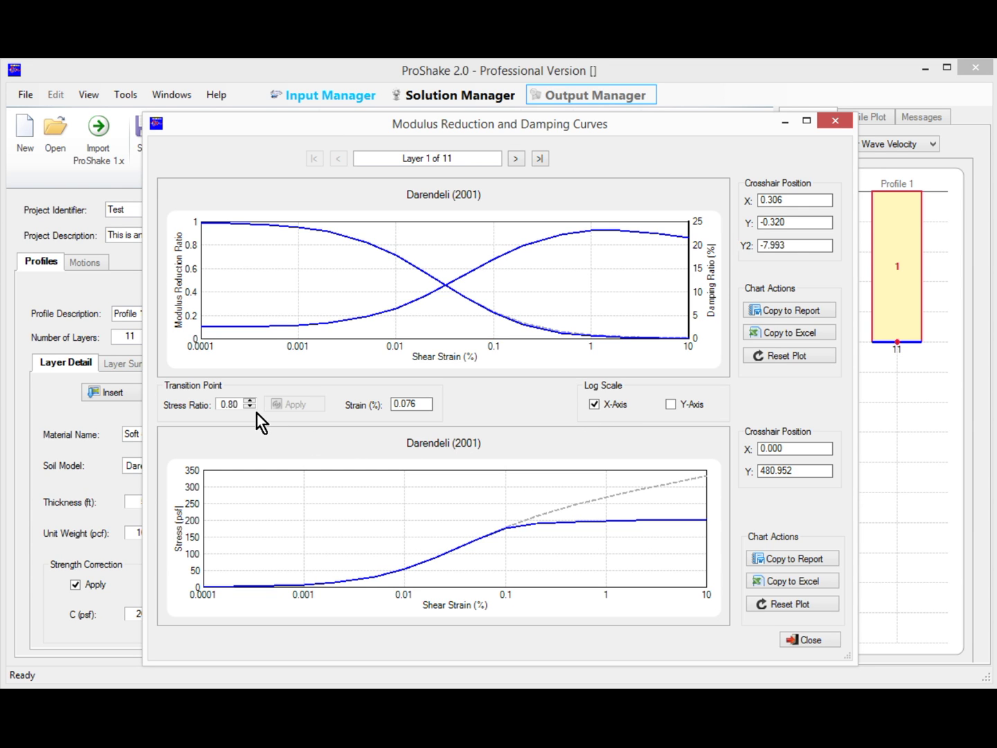
pyautogui.click(596, 407)
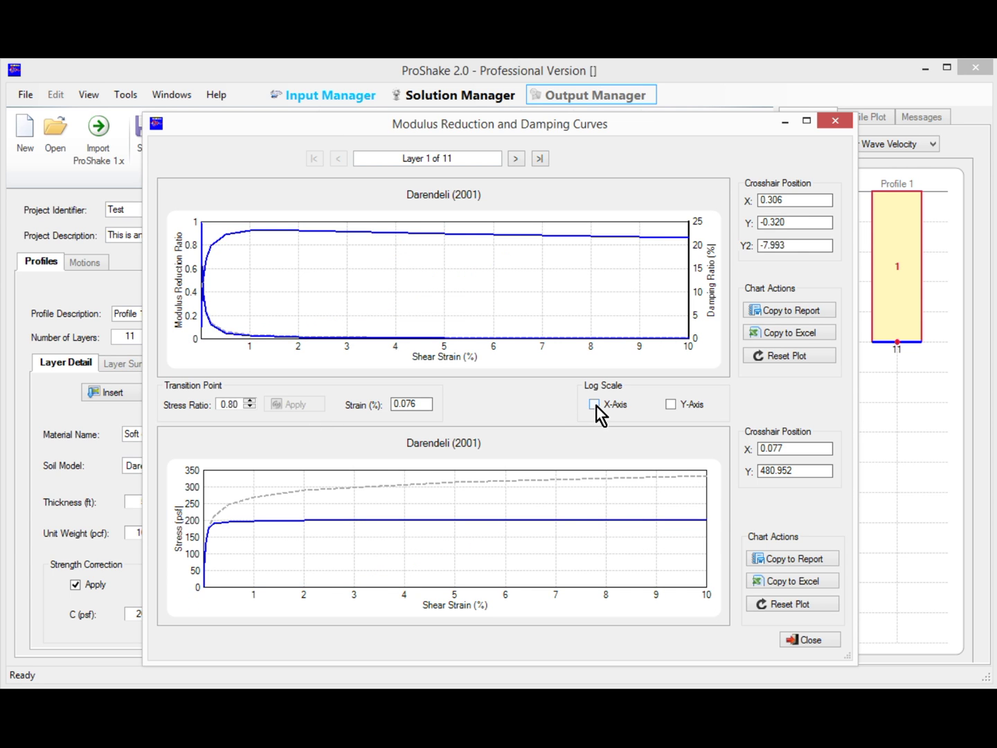
pyautogui.click(596, 408)
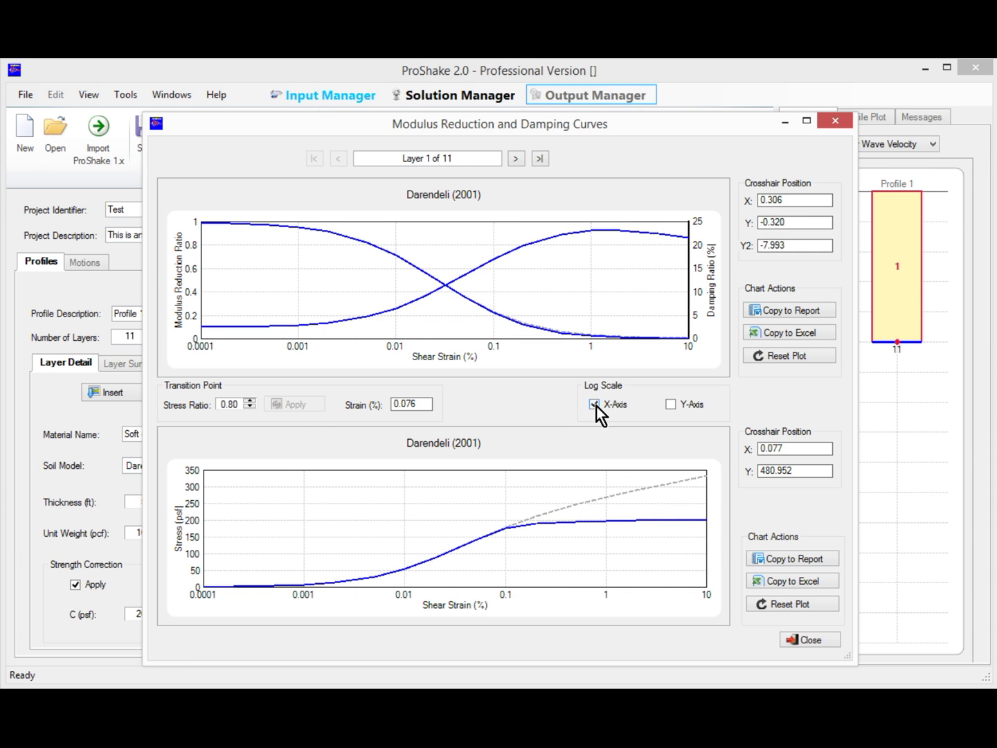
pyautogui.click(596, 406)
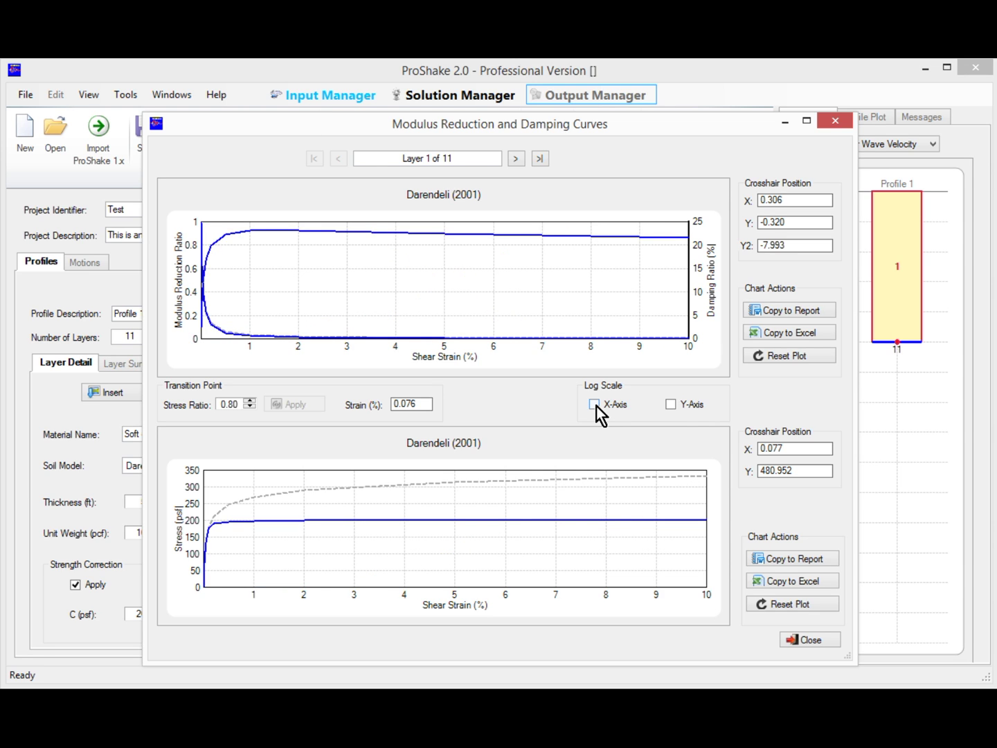
pyautogui.click(597, 407)
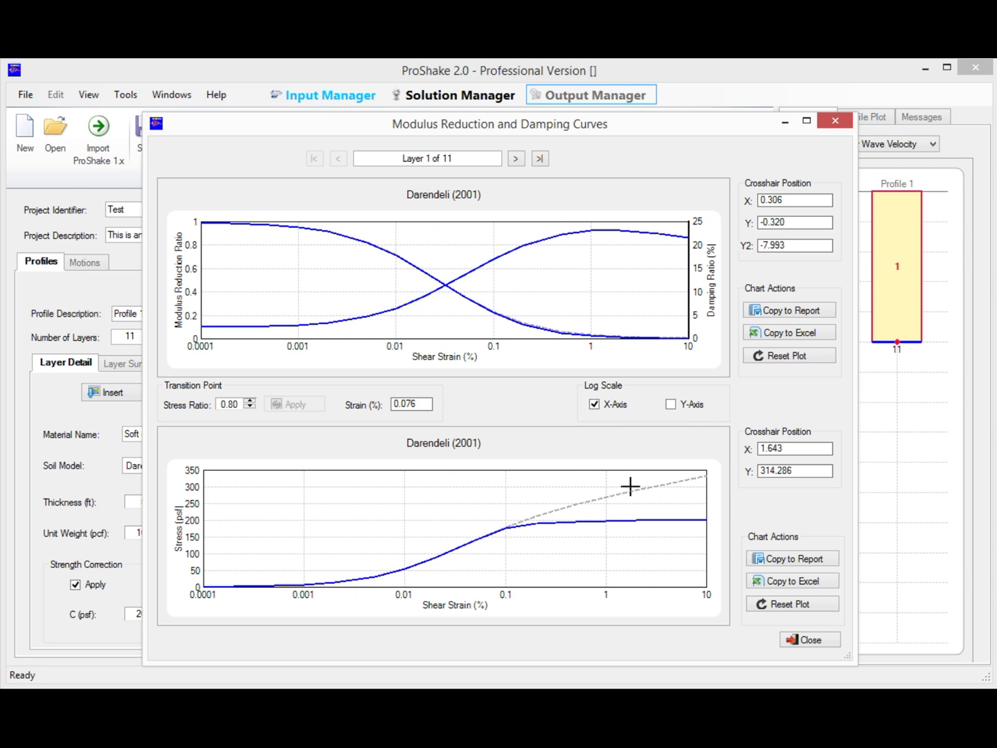
pyautogui.click(808, 635)
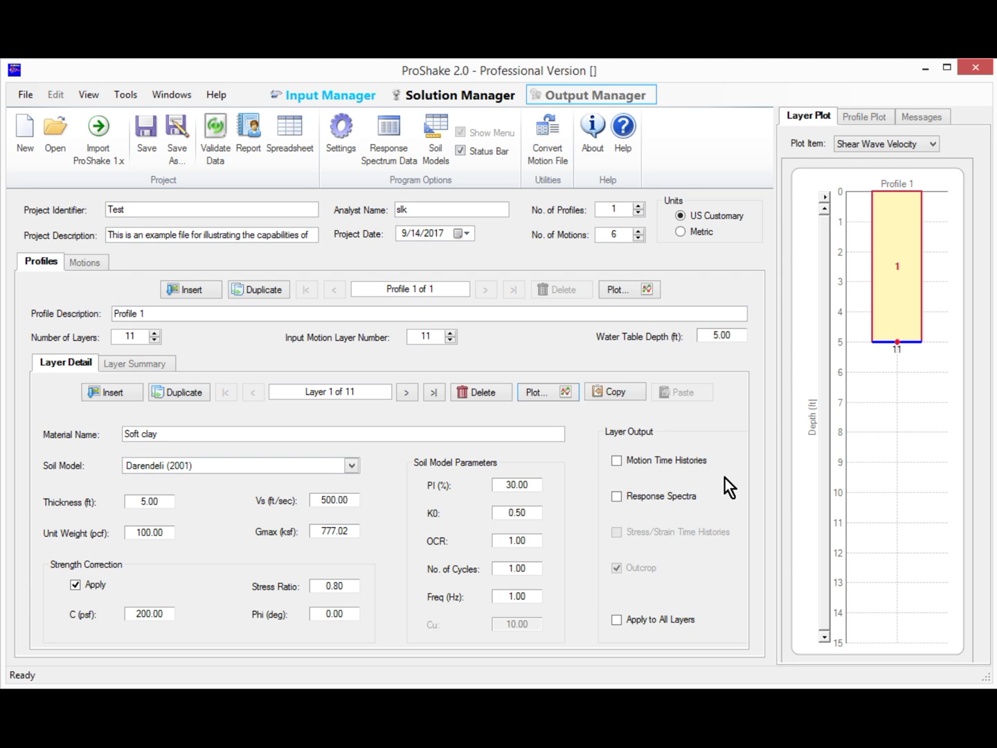
# Step: Output motion time histories and response spectra for all layers, then advance to layer 2
pyautogui.click(614, 461)
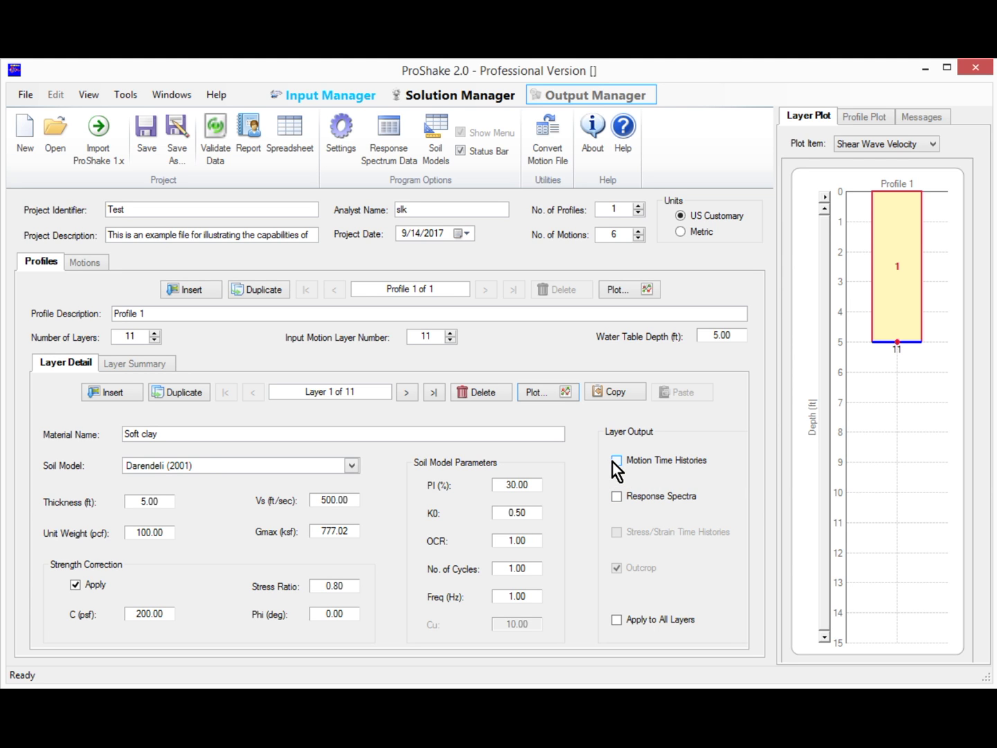
pyautogui.click(617, 498)
pyautogui.click(617, 620)
pyautogui.click(402, 392)
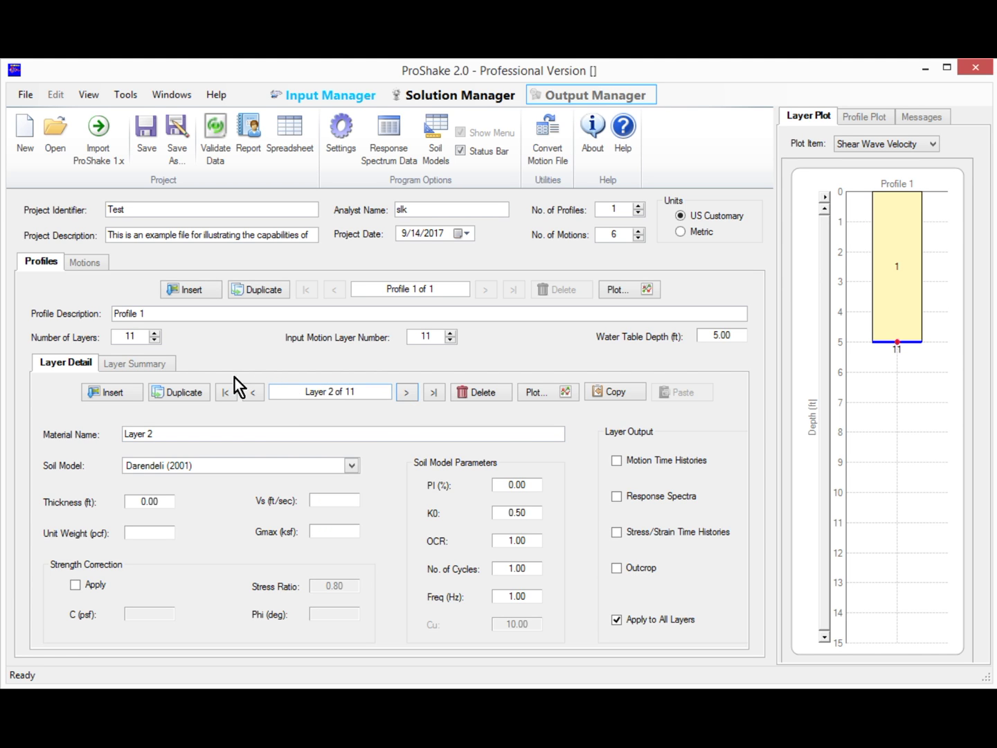
pyautogui.click(157, 364)
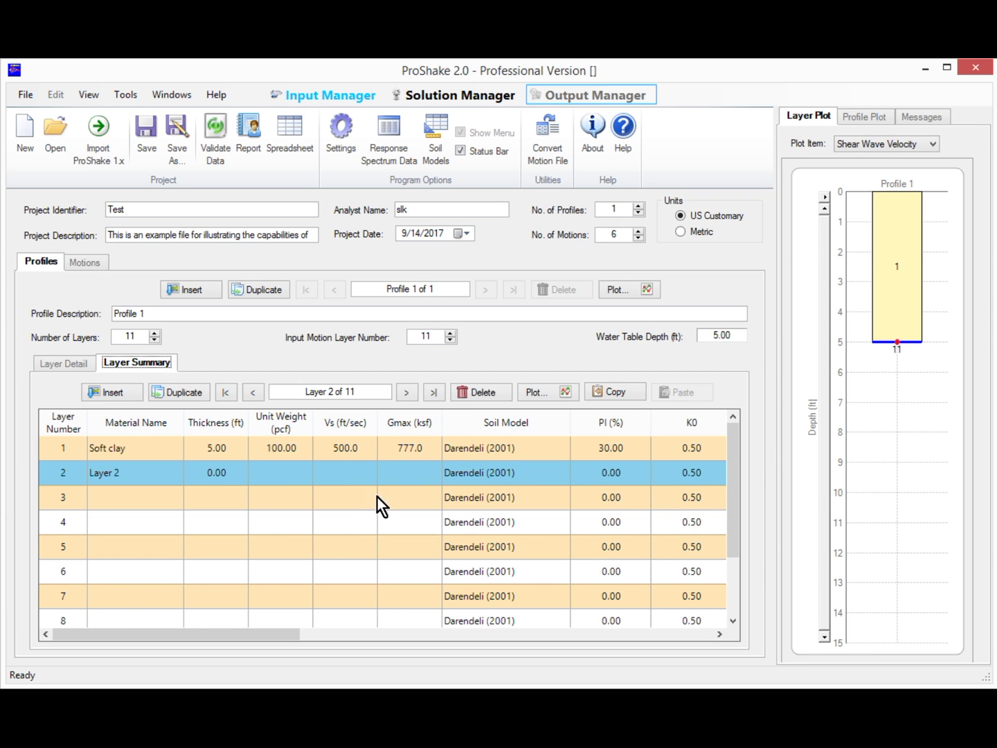
# Step: Copy the Soft clay properties of layer 1 down through the following layers
pyautogui.click(371, 453)
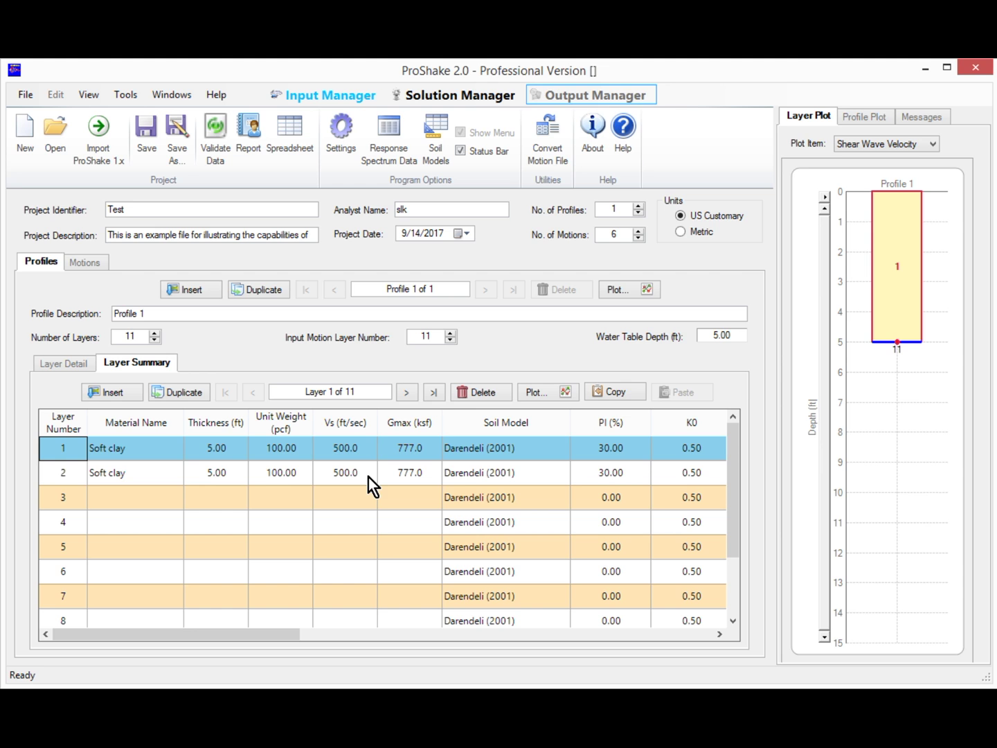
pyautogui.click(369, 477)
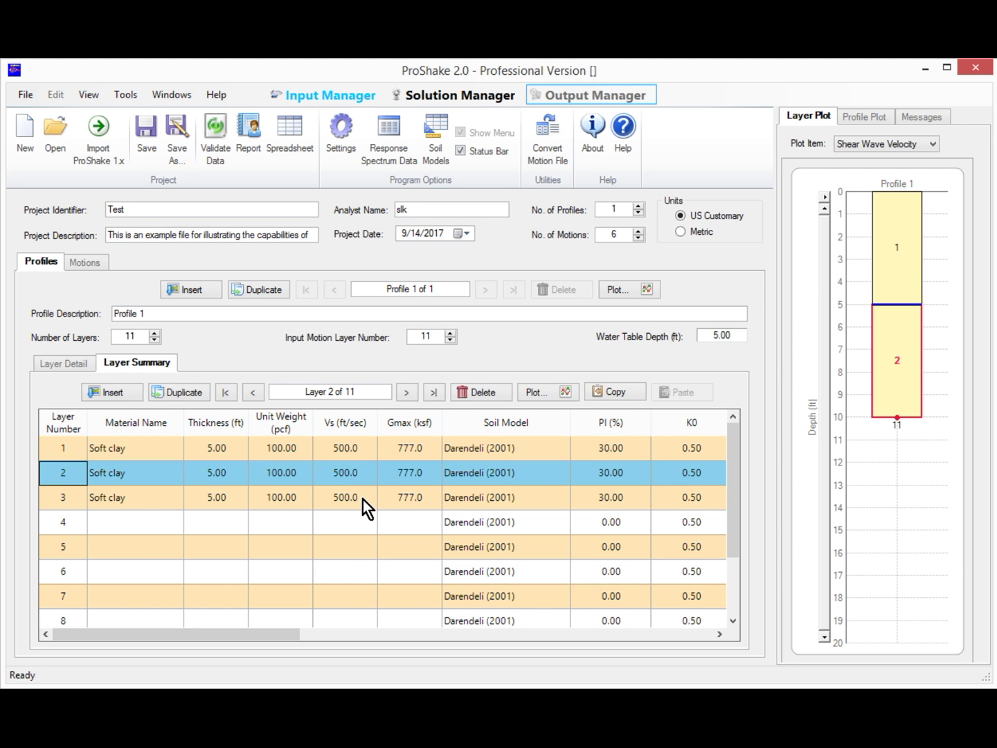
pyautogui.click(364, 502)
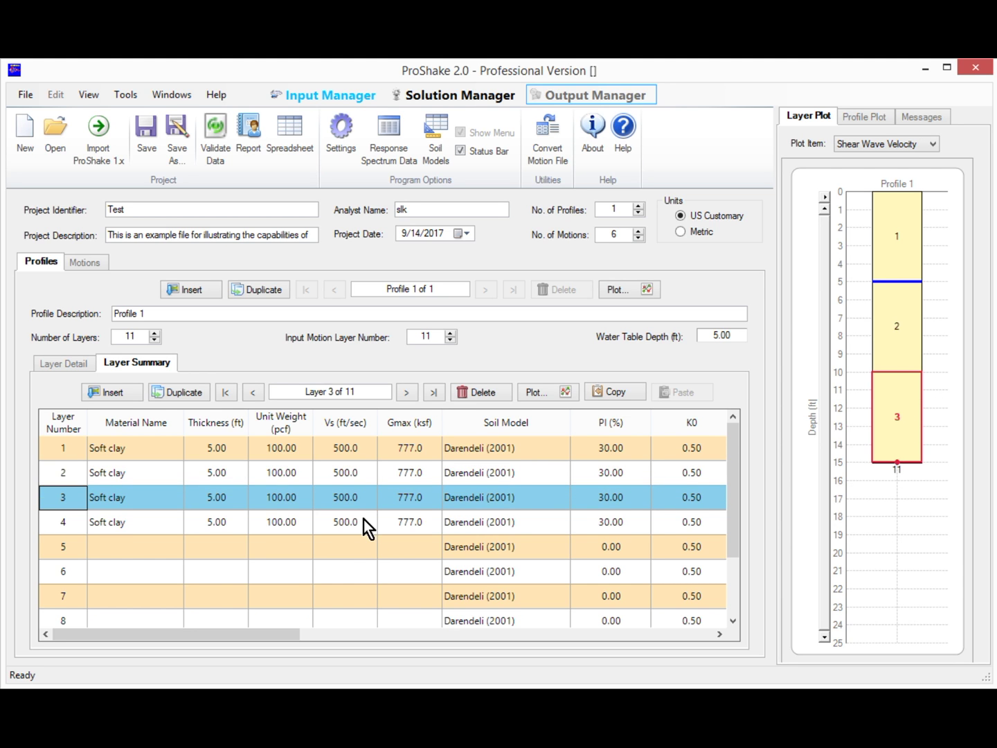
pyautogui.moveTo(364, 520); pyautogui.dragTo(364, 540)
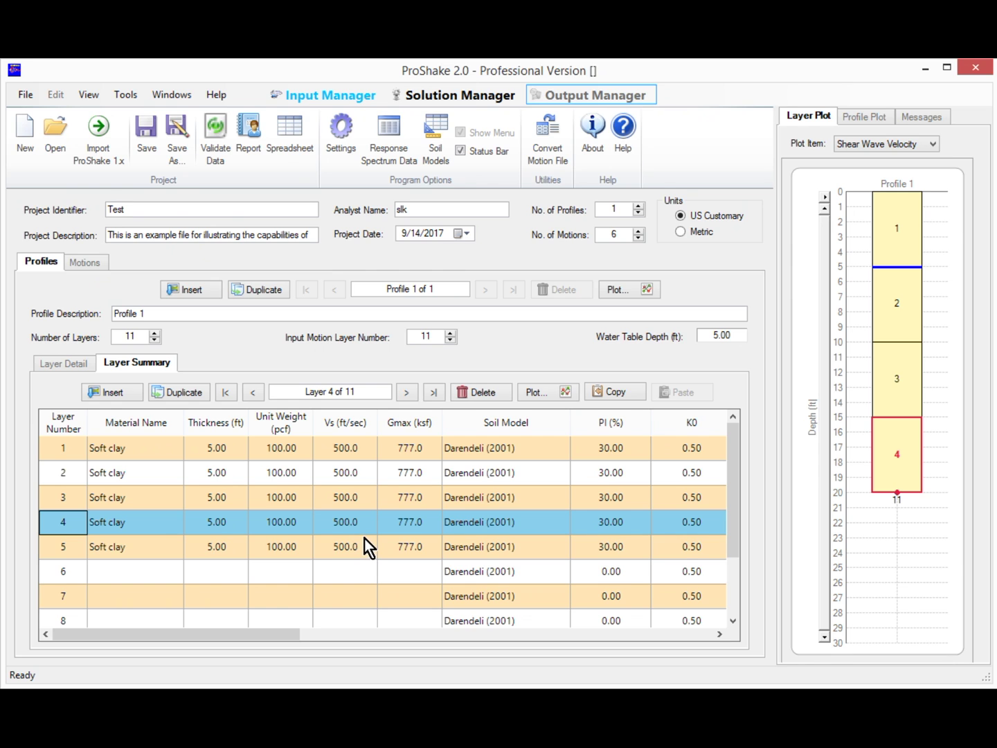
pyautogui.moveTo(365, 546); pyautogui.dragTo(363, 566)
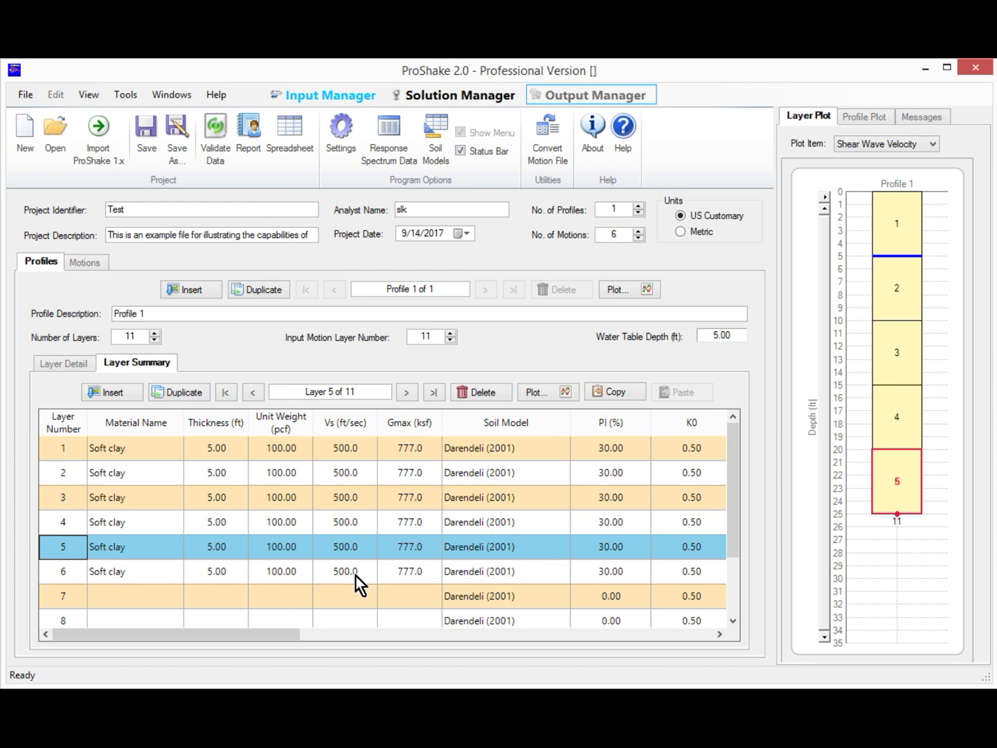
# Step: Change layer 6 to Stiff clay with Vs 1000 ft/s and unit weight 125 pcf
pyautogui.click(354, 575)
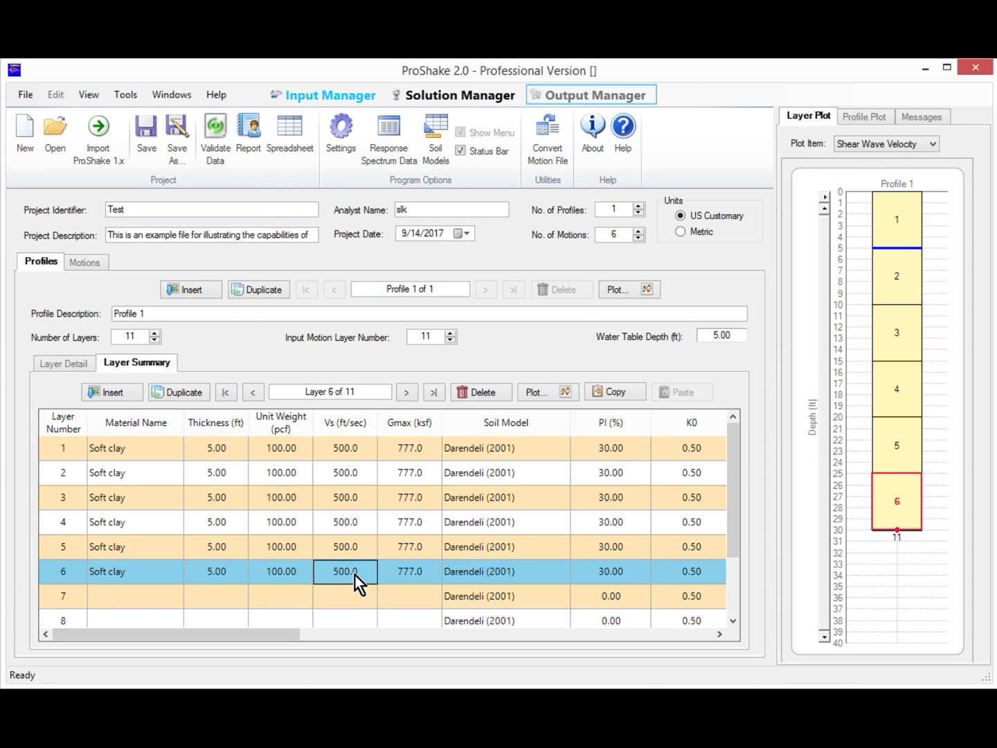
pyautogui.write('1000')
pyautogui.click(157, 571)
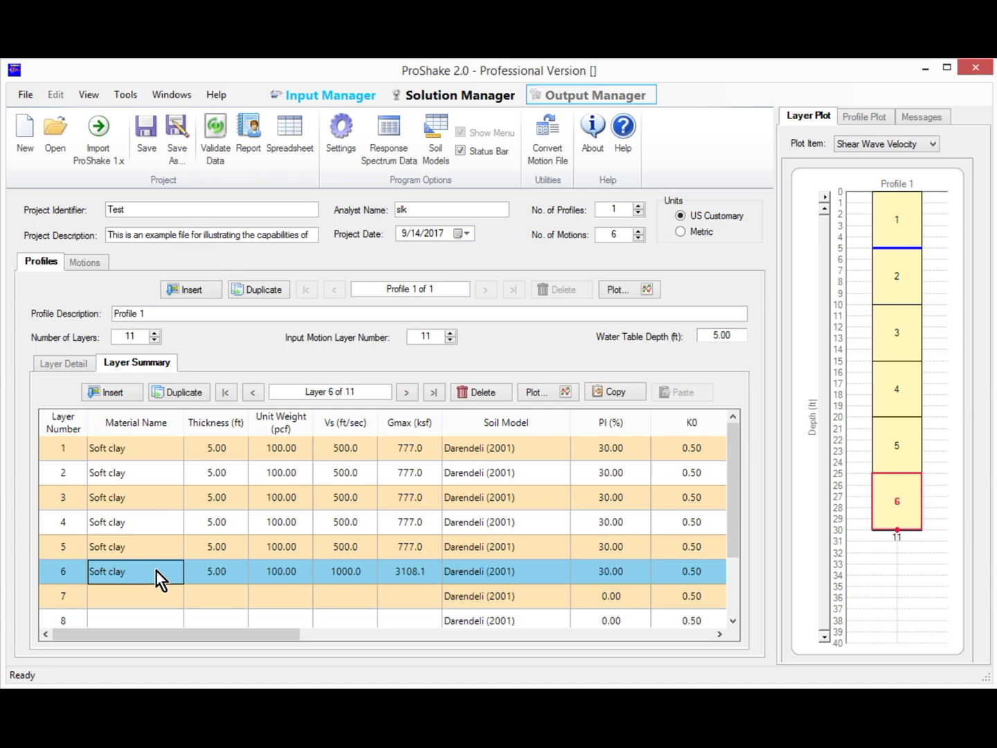
pyautogui.write('Stiff')
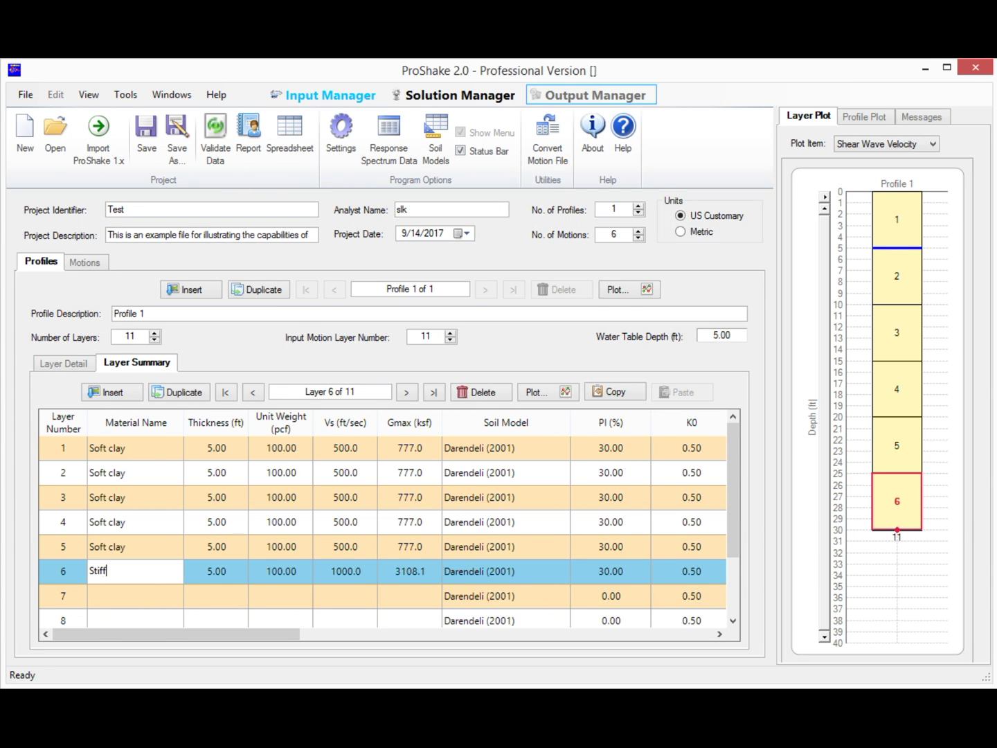
pyautogui.write(' clay')
pyautogui.click(266, 572)
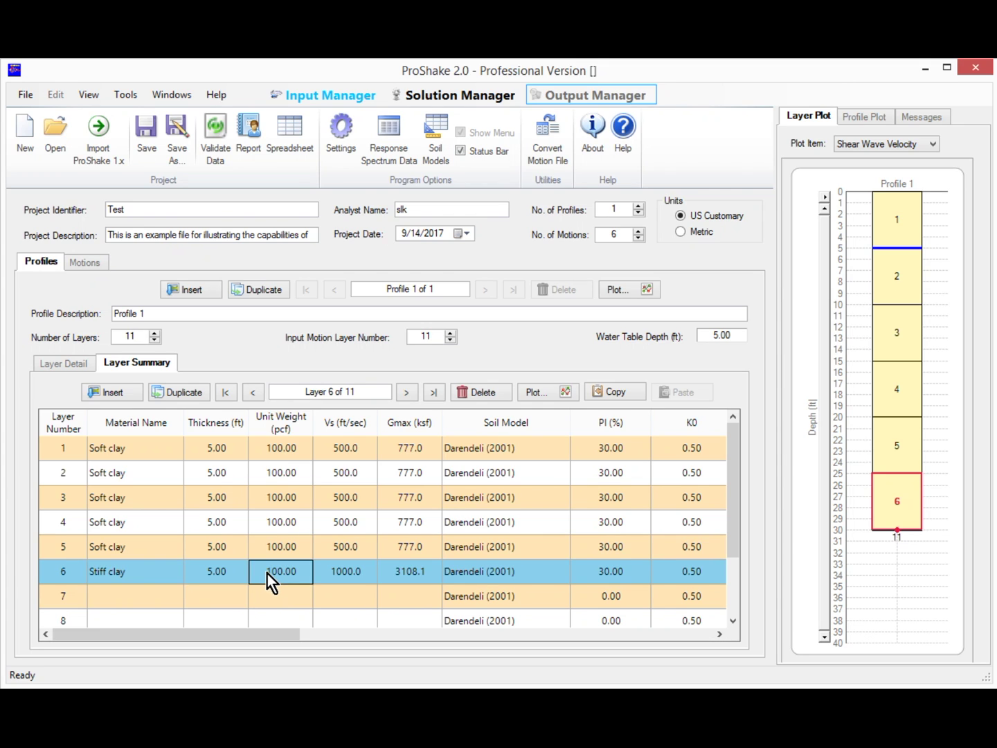
pyautogui.write('125')
pyautogui.press('Return')
# Step: Copy the Stiff clay properties down to layers 7 through 10
pyautogui.scroll(-1, 234, 595)
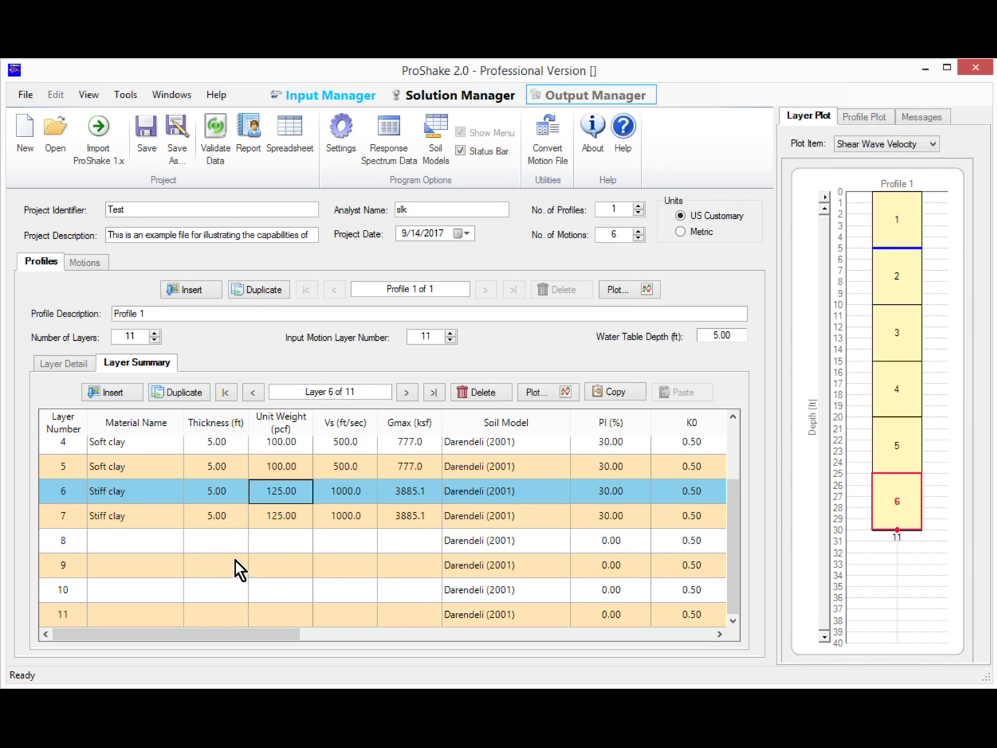
pyautogui.press('Down')
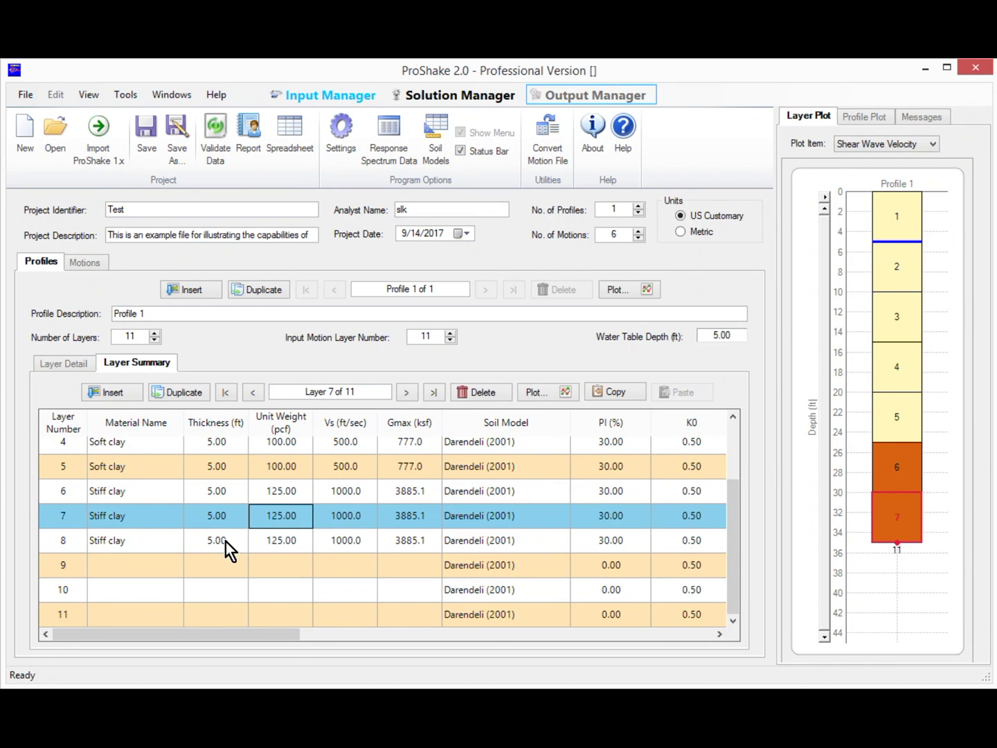
pyautogui.press('Down')
pyautogui.press('Down')
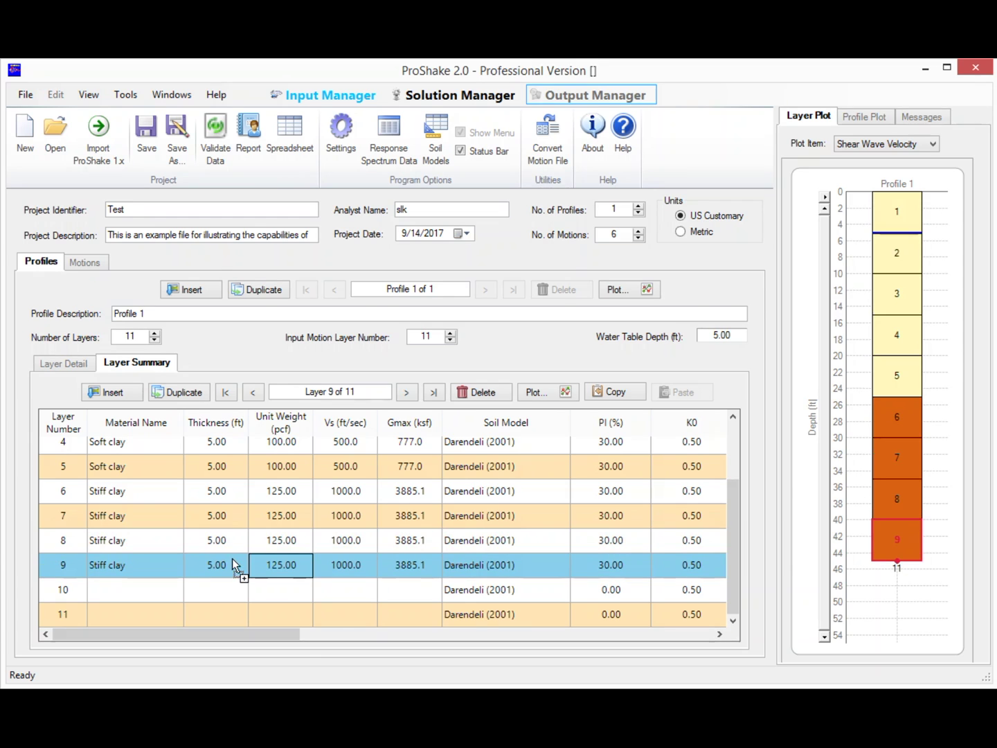
pyautogui.moveTo(229, 587); pyautogui.dragTo(229, 586)
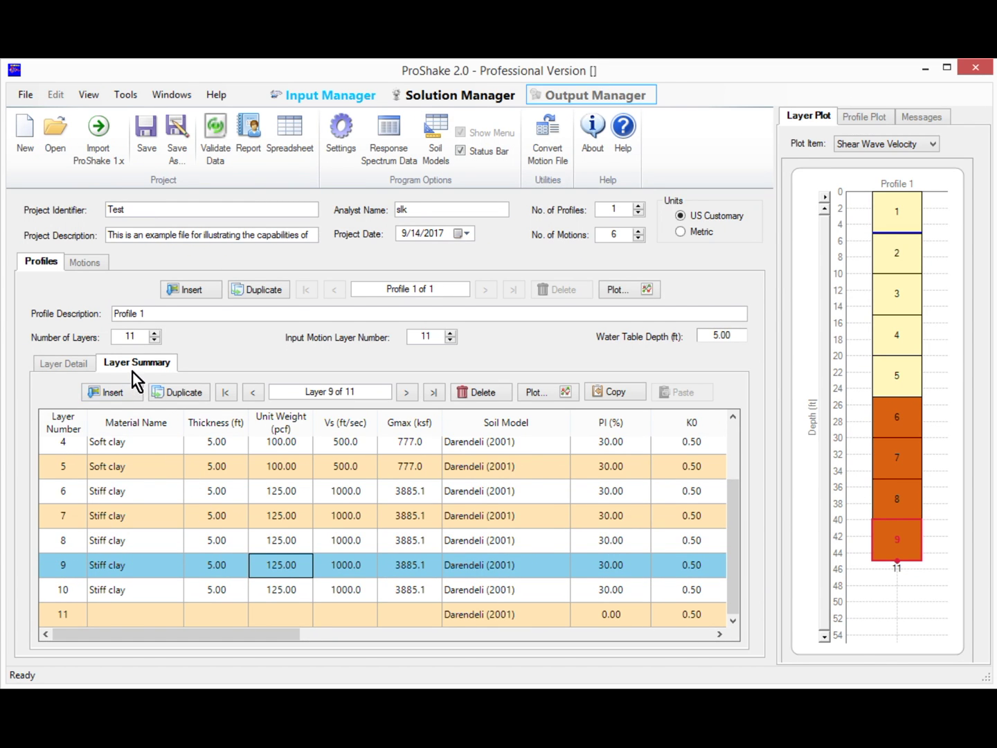
pyautogui.click(85, 365)
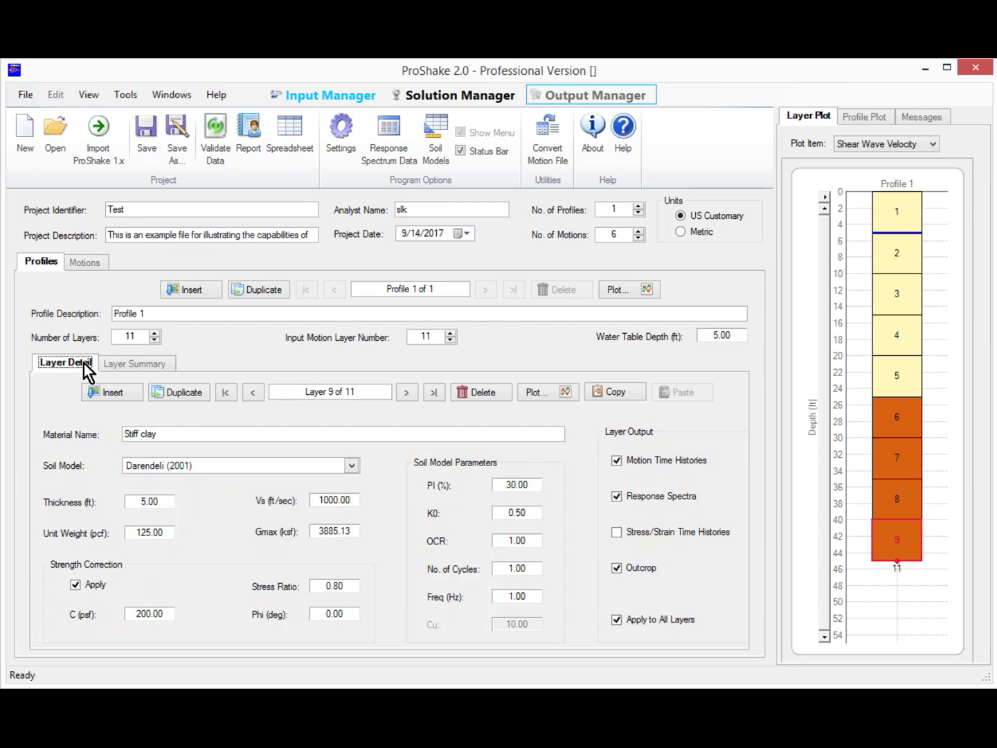
# Step: Make layer 11 Rock with unit weight 150 pcf and Vs 2500 ft/s
pyautogui.click(433, 393)
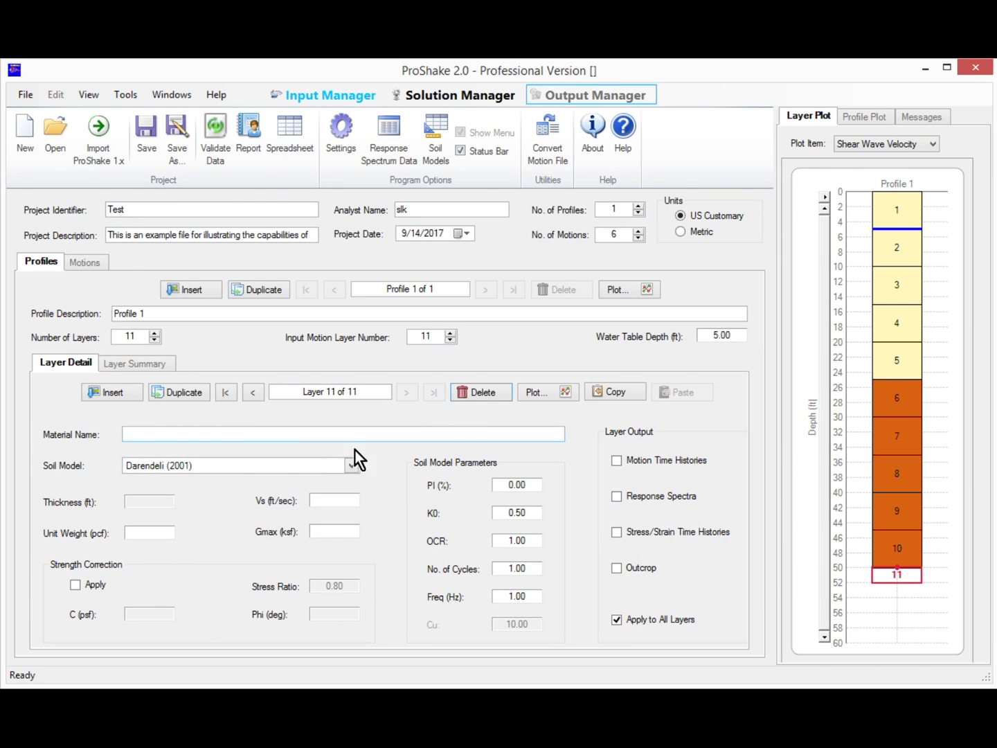
pyautogui.click(178, 434)
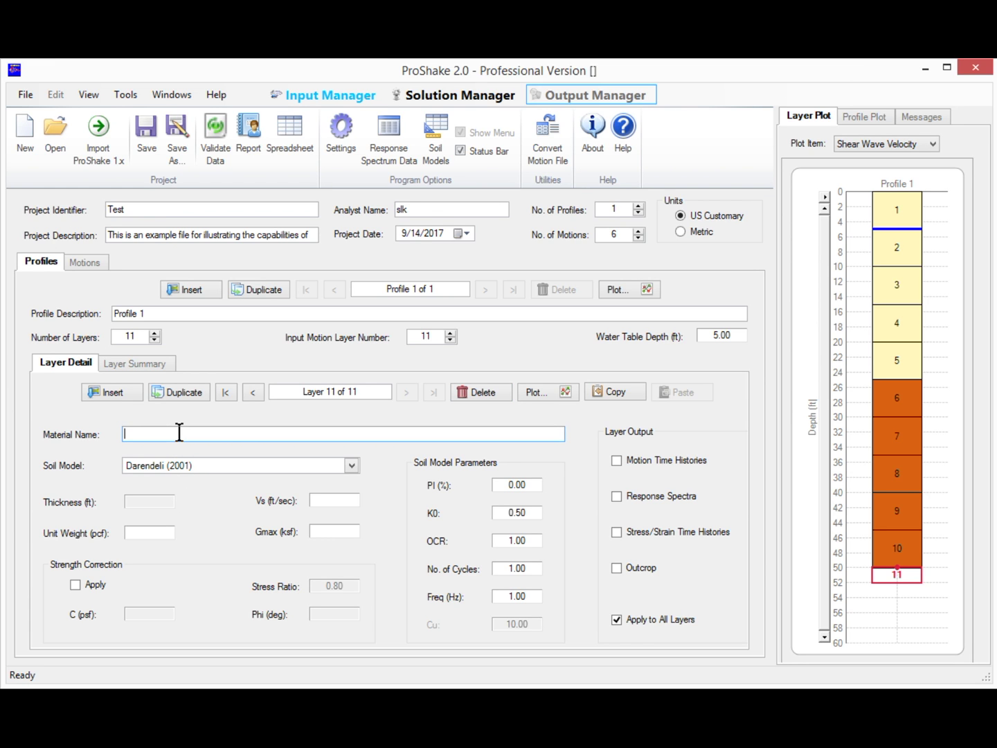
pyautogui.write('Rock')
pyautogui.click(148, 533)
pyautogui.write('150')
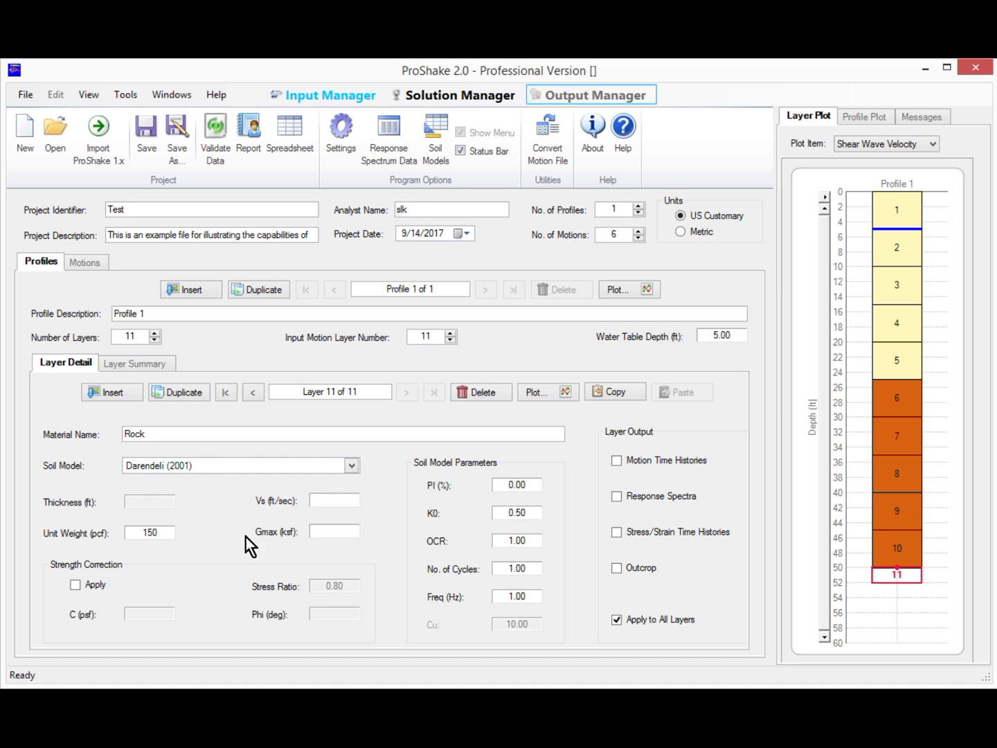
pyautogui.click(342, 500)
pyautogui.write('2500')
# Step: Commit the rock's 2500 ft/s velocity and try the 1:2 depth scale before restoring 1:1
pyautogui.click(354, 527)
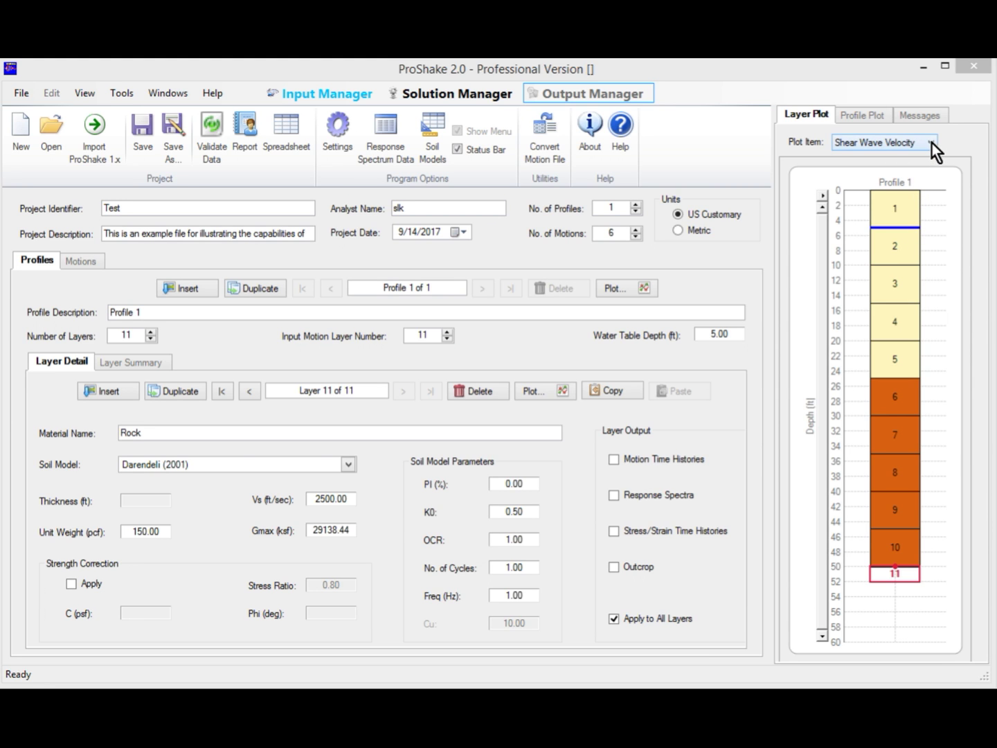
pyautogui.click(823, 196)
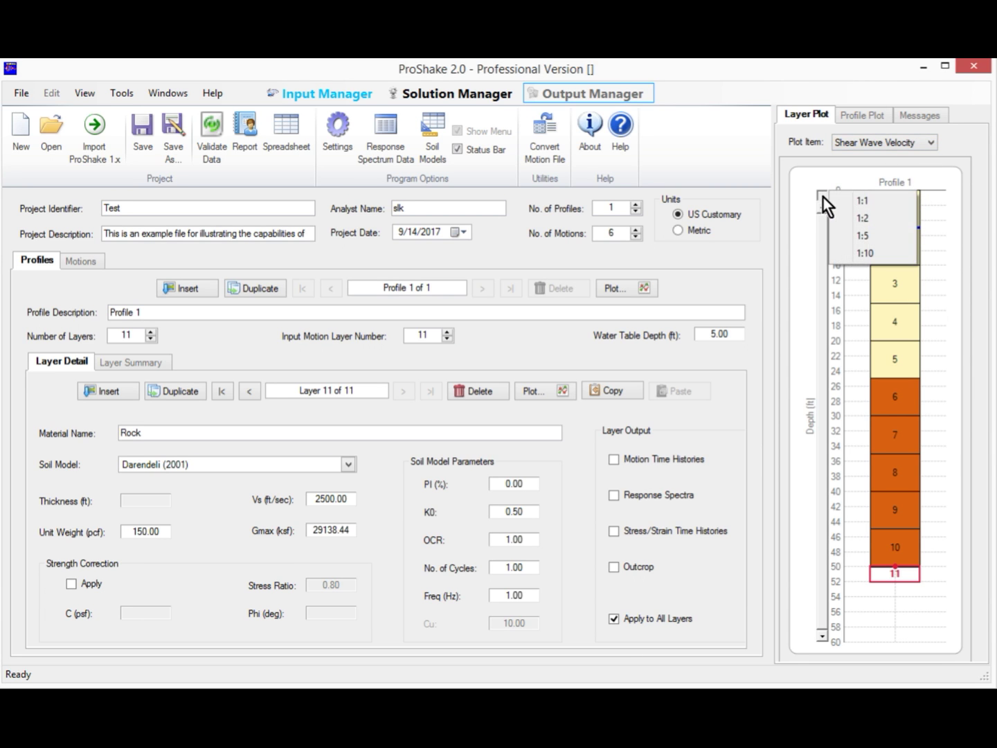
pyautogui.click(863, 221)
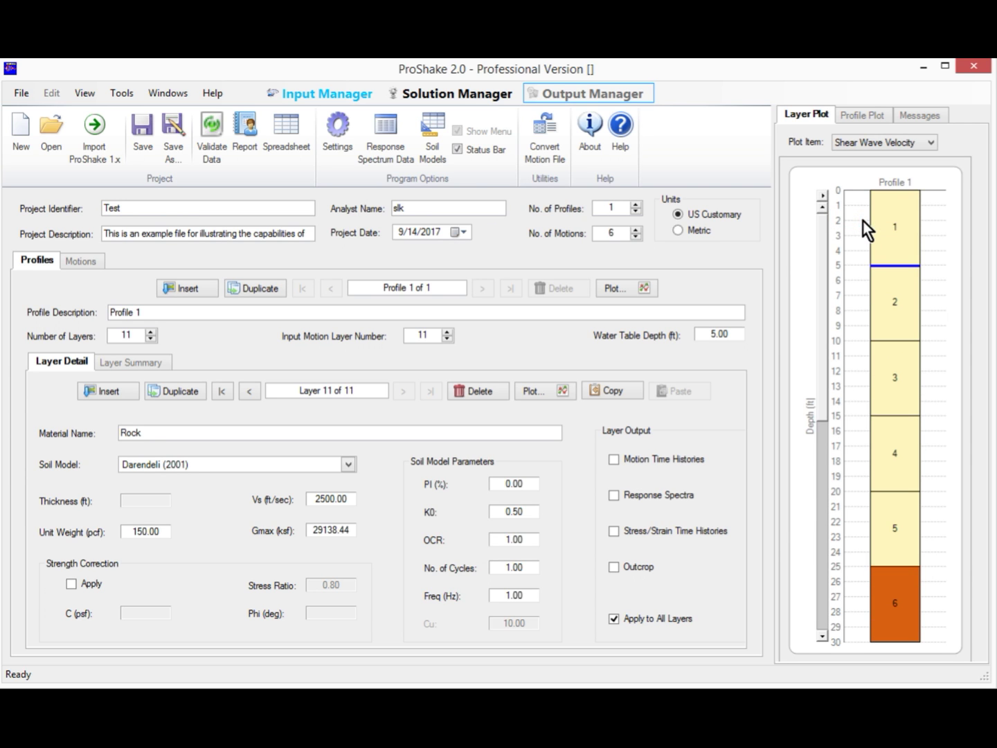
pyautogui.click(822, 197)
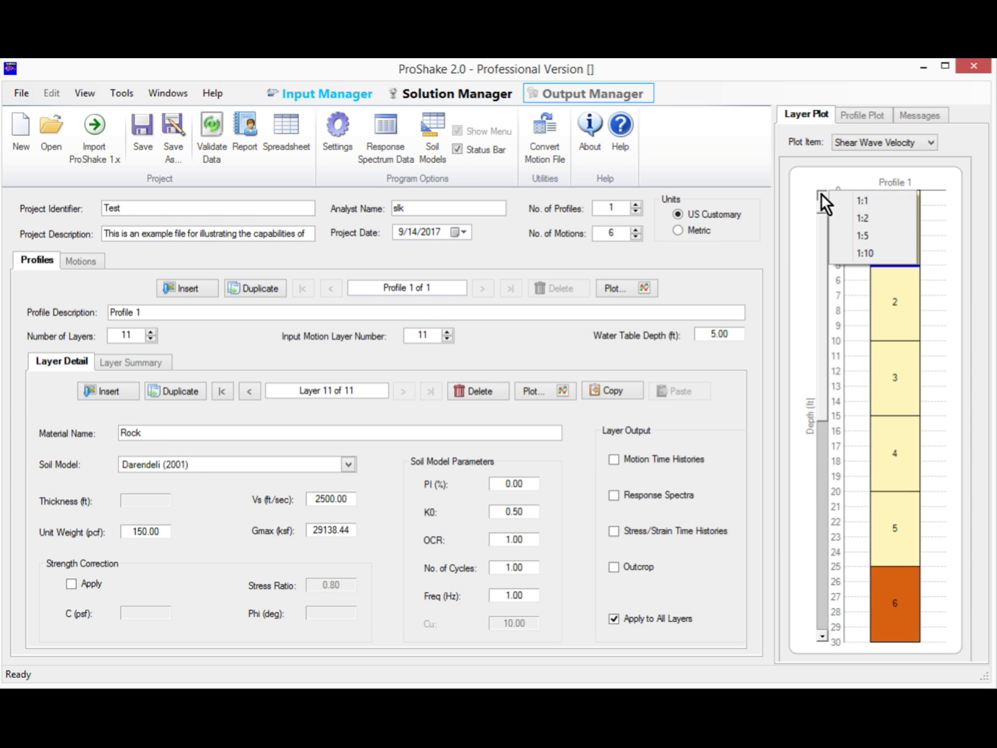
pyautogui.click(861, 202)
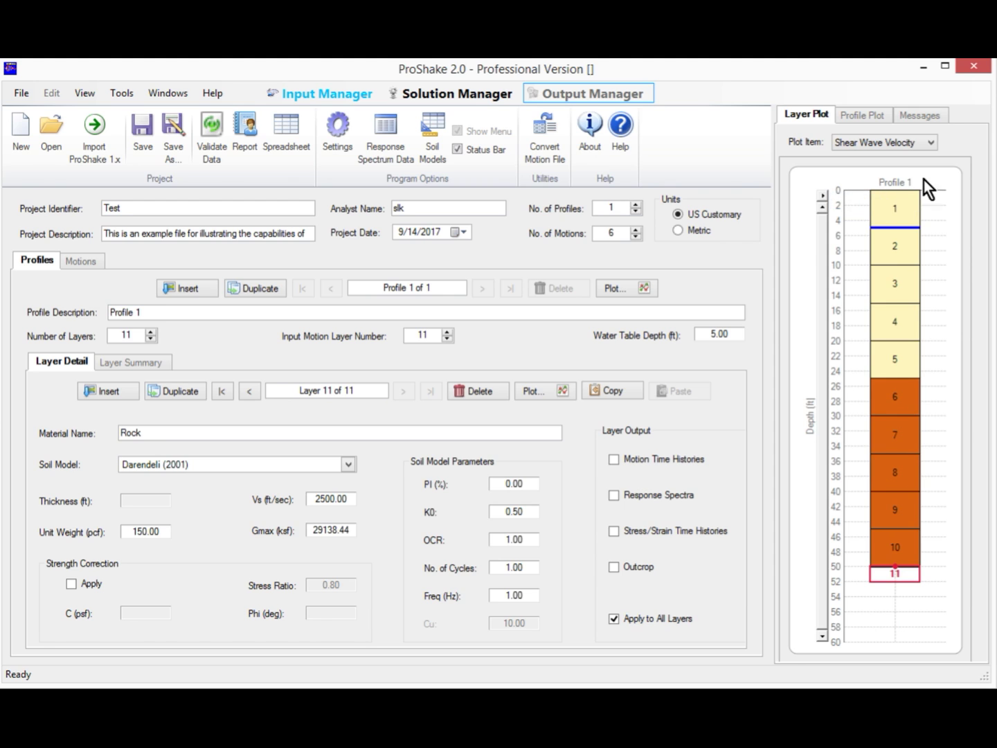
# Step: Colour the layer plot by Slowness, checking the profile plot and layer details along the way
pyautogui.click(929, 143)
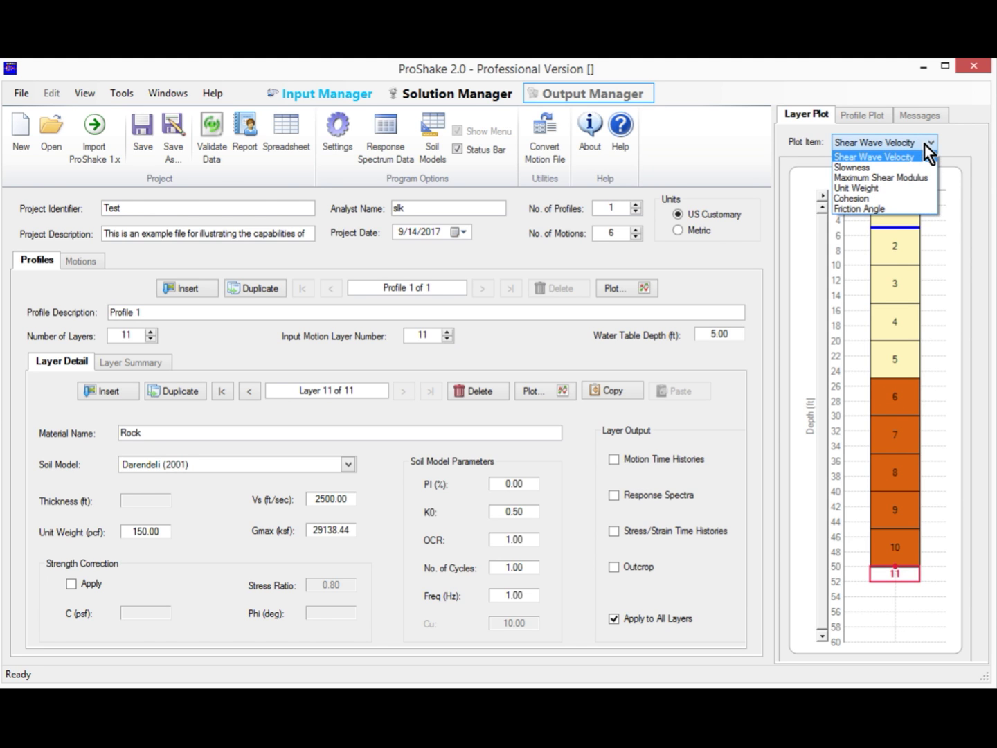
pyautogui.click(918, 168)
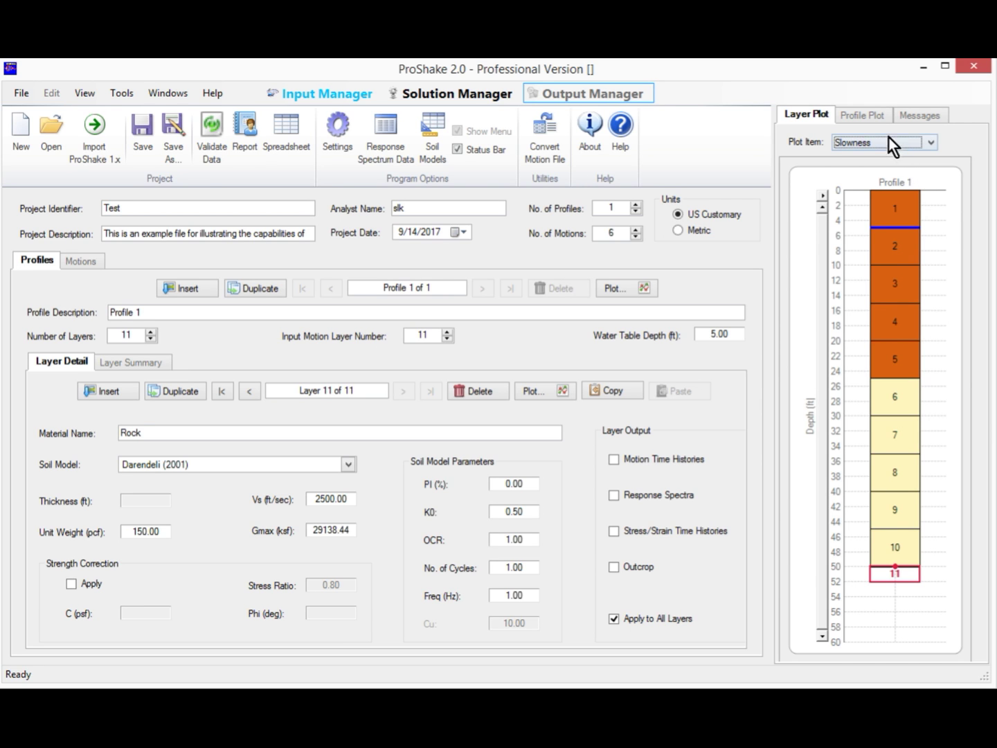
pyautogui.click(873, 119)
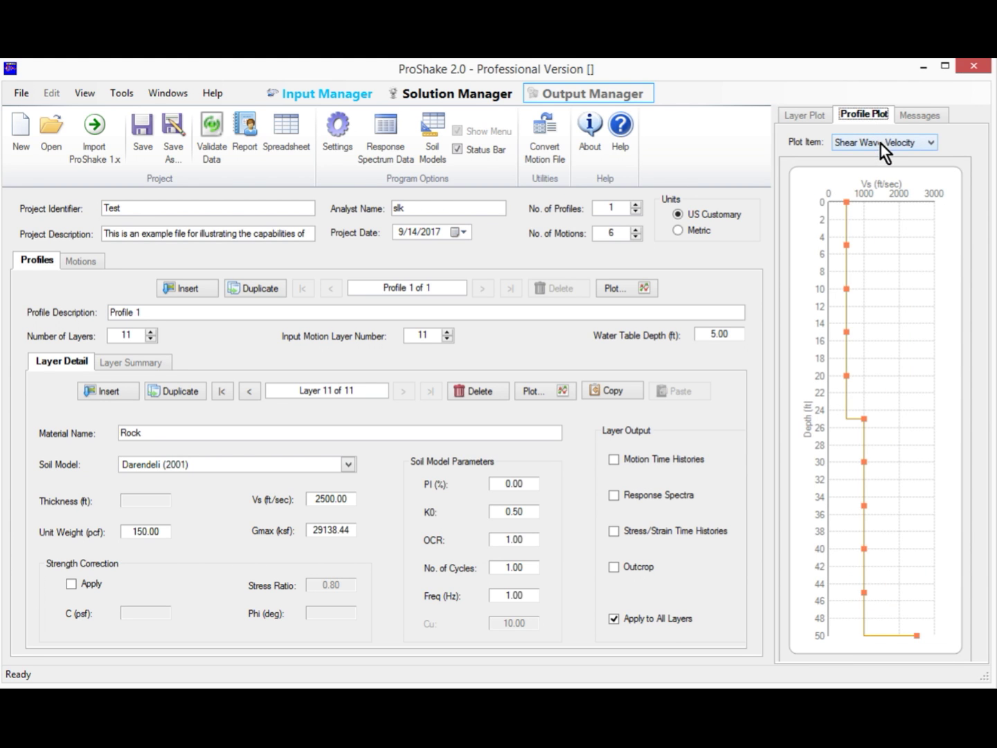
pyautogui.click(881, 143)
pyautogui.click(876, 169)
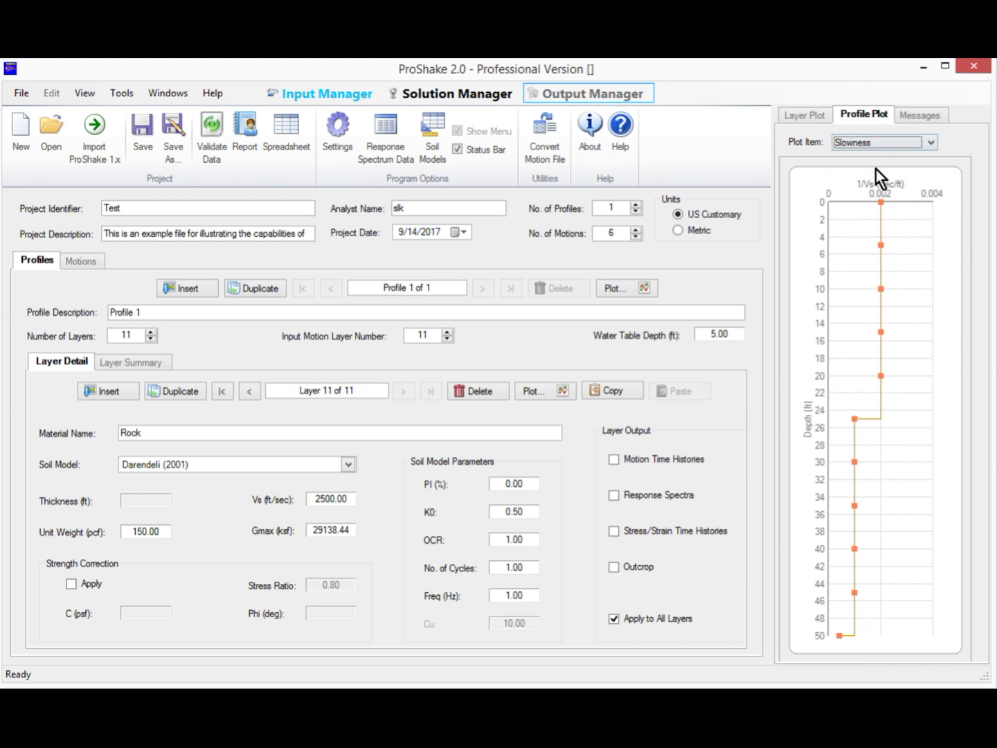
pyautogui.click(921, 117)
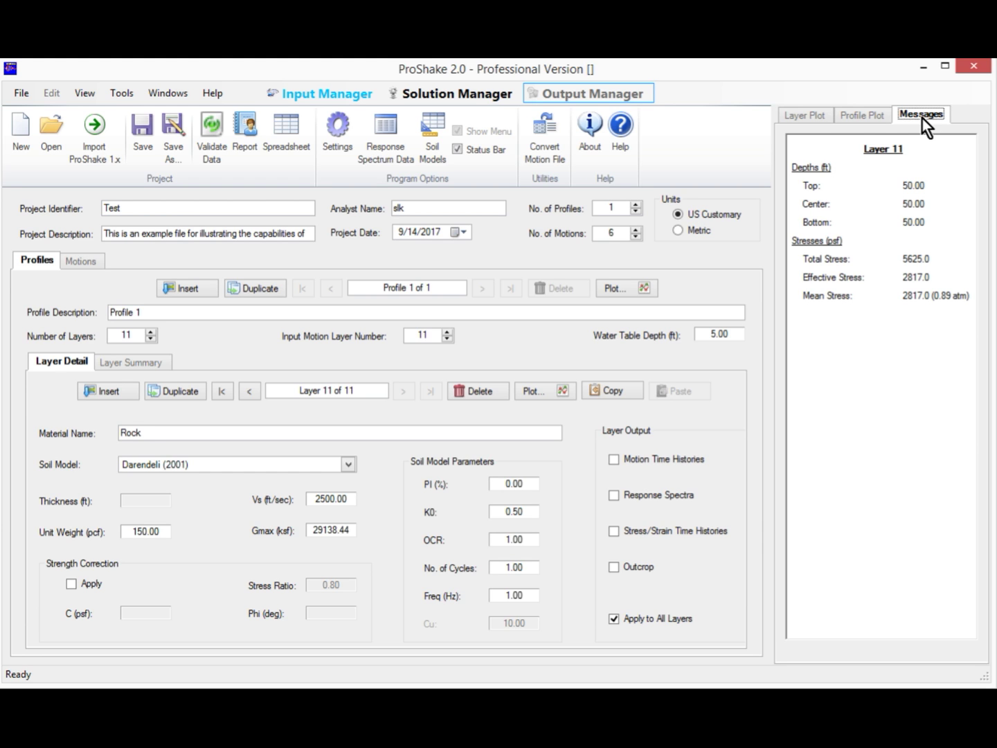
pyautogui.click(817, 116)
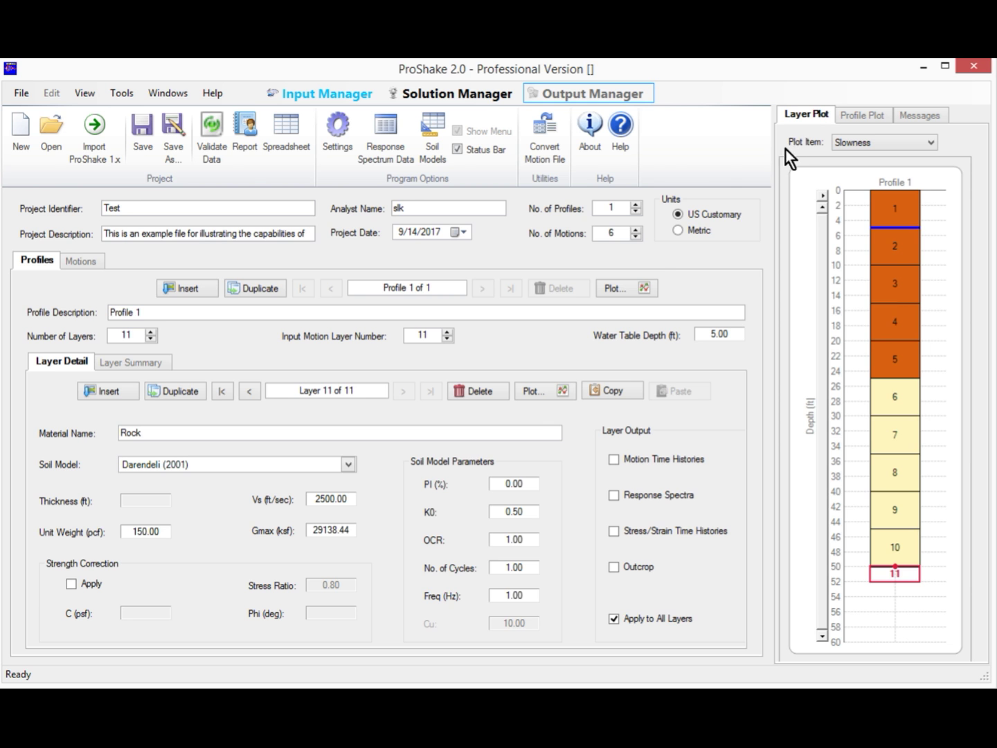
pyautogui.click(624, 294)
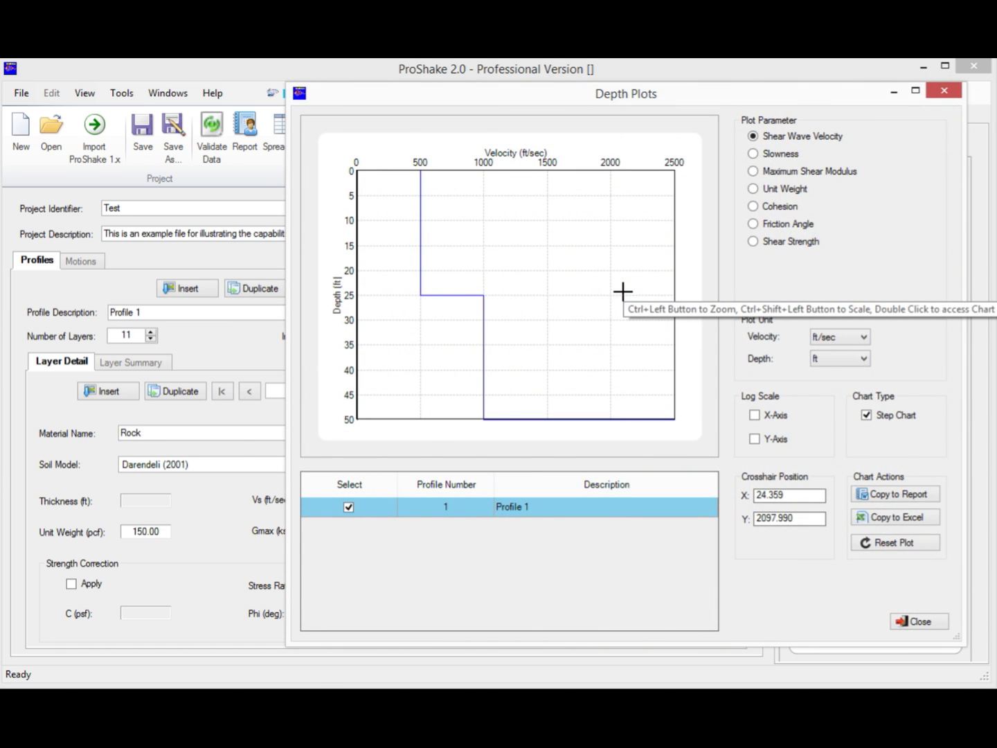
pyautogui.click(758, 154)
pyautogui.click(758, 172)
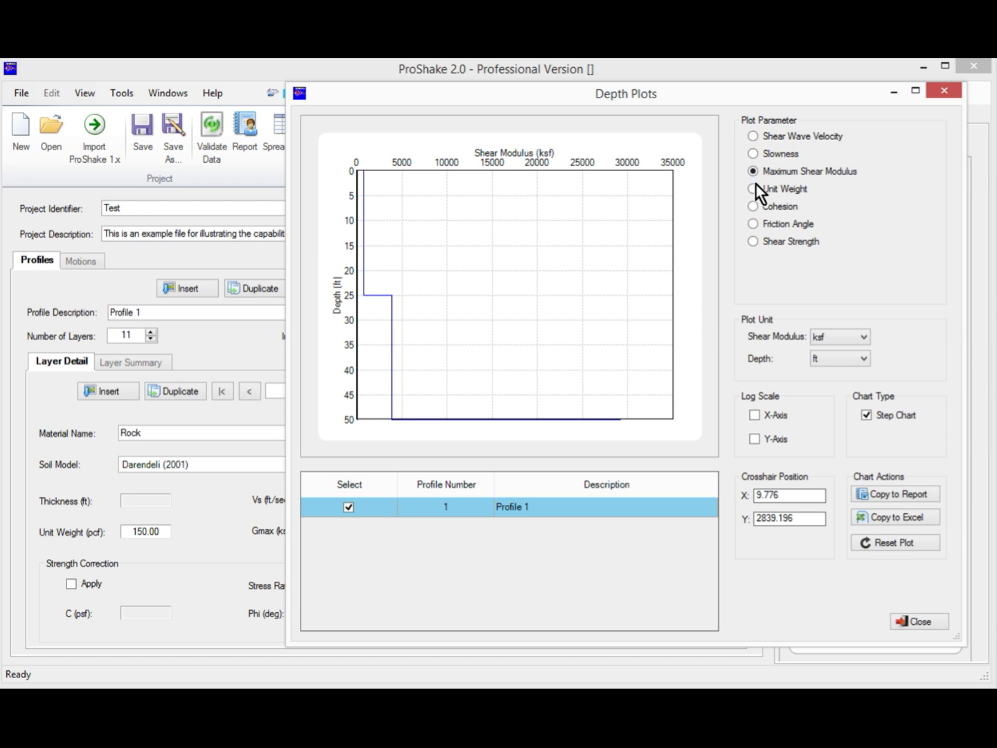
pyautogui.click(755, 189)
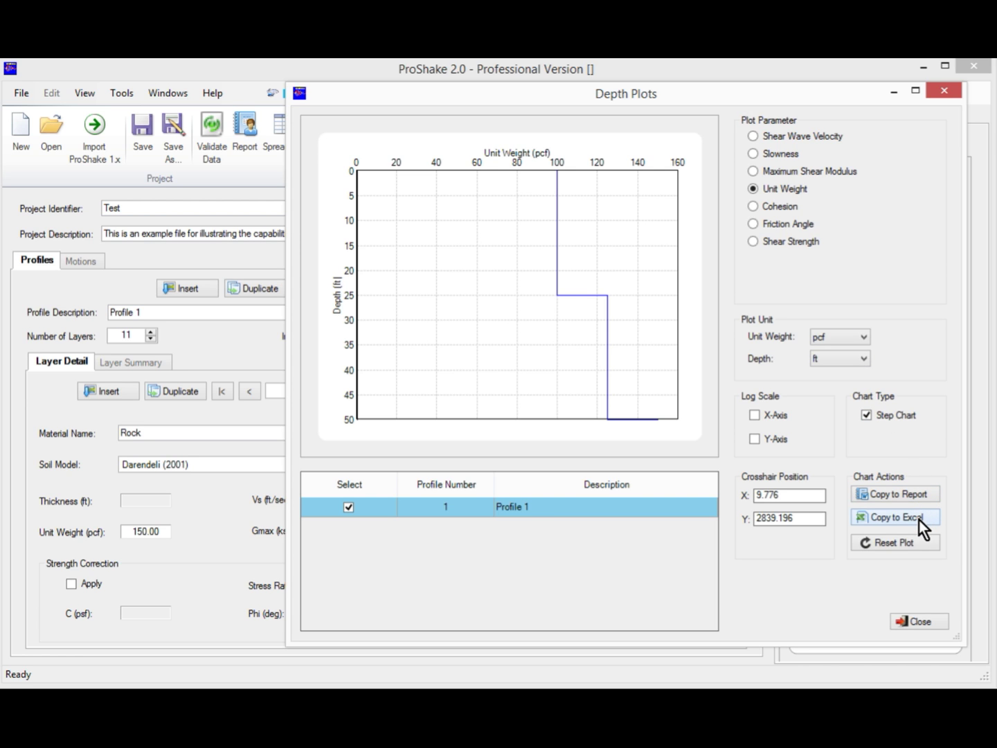
pyautogui.click(921, 622)
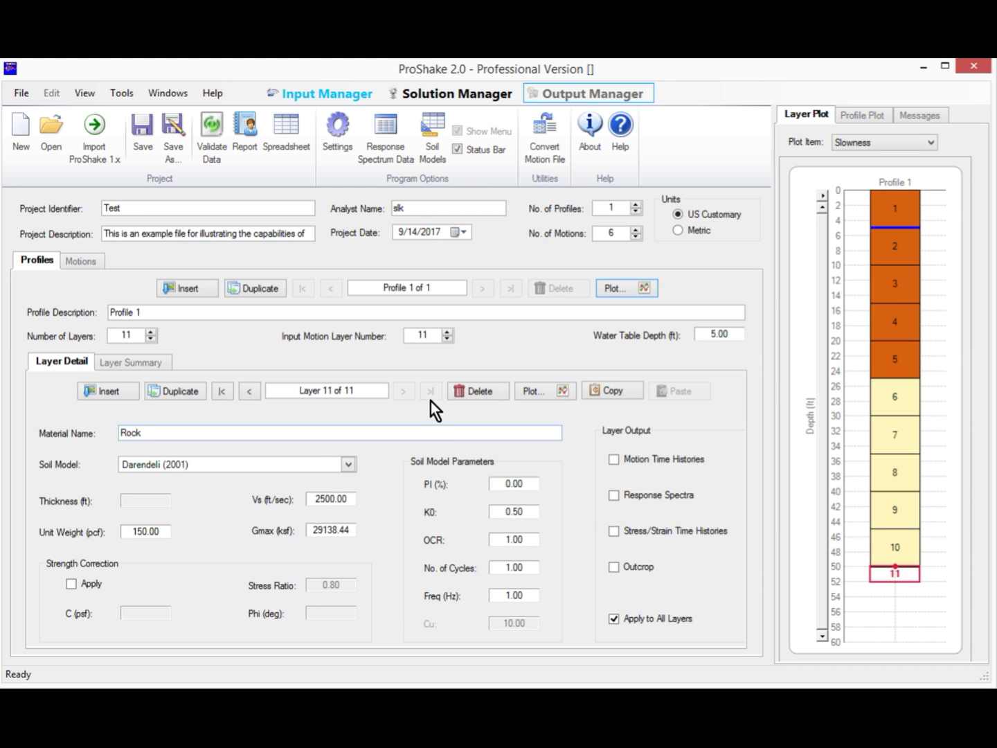
# Step: Duplicate Profile 1 twice and set Profile 2's layers 1–5 to Vs 400 ft/s
pyautogui.click(268, 291)
pyautogui.click(268, 290)
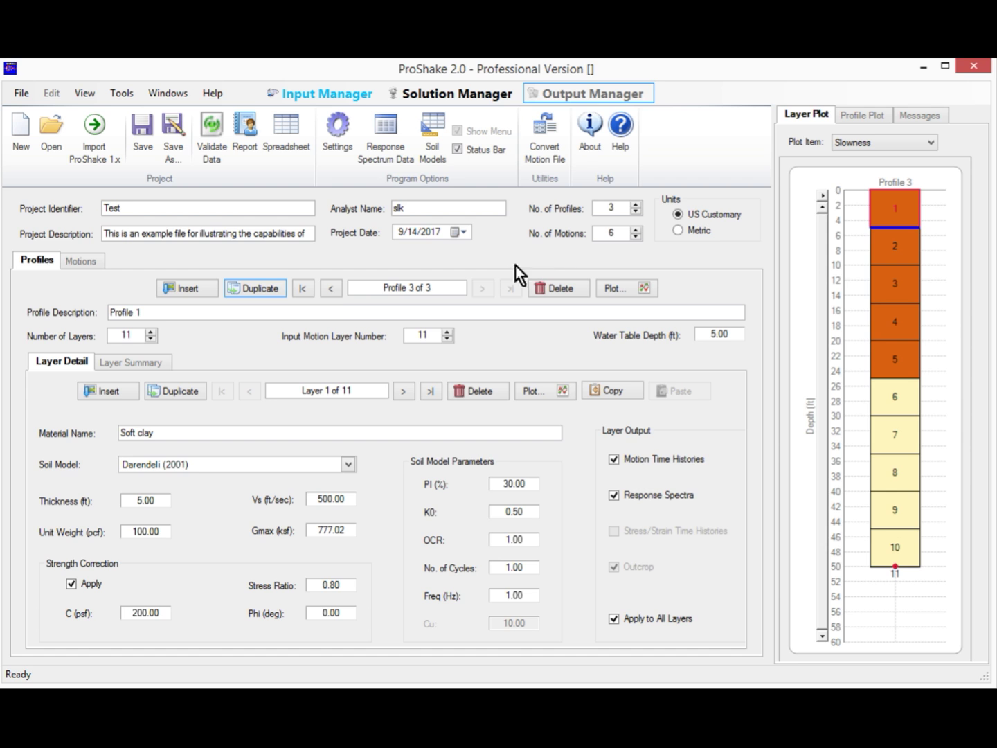
pyautogui.click(331, 288)
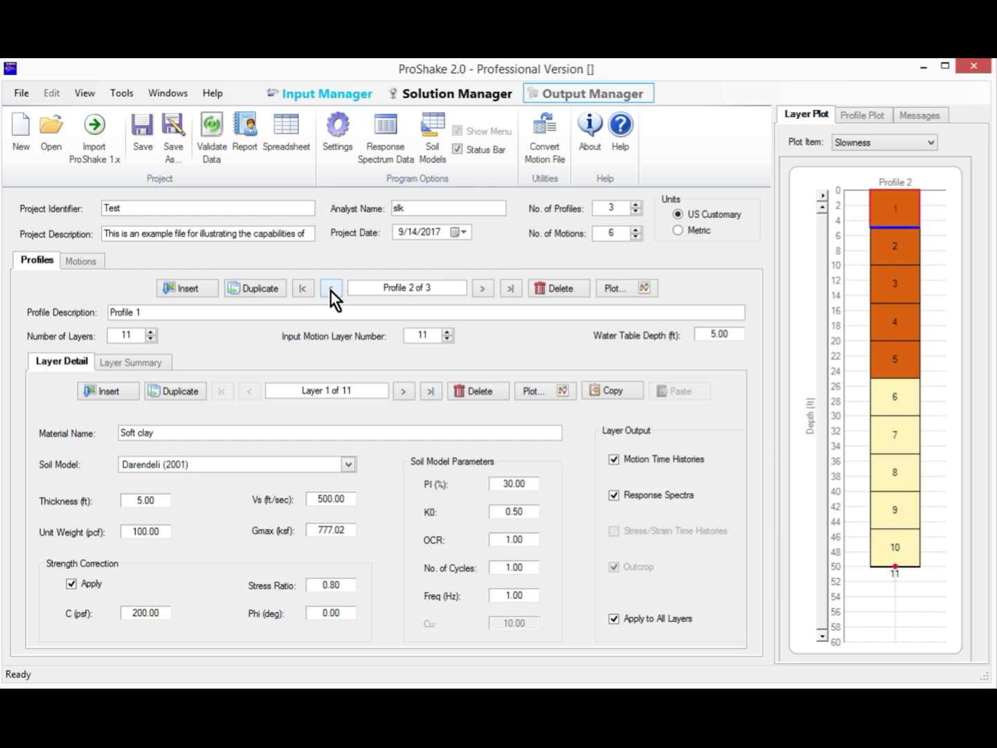
pyautogui.click(155, 362)
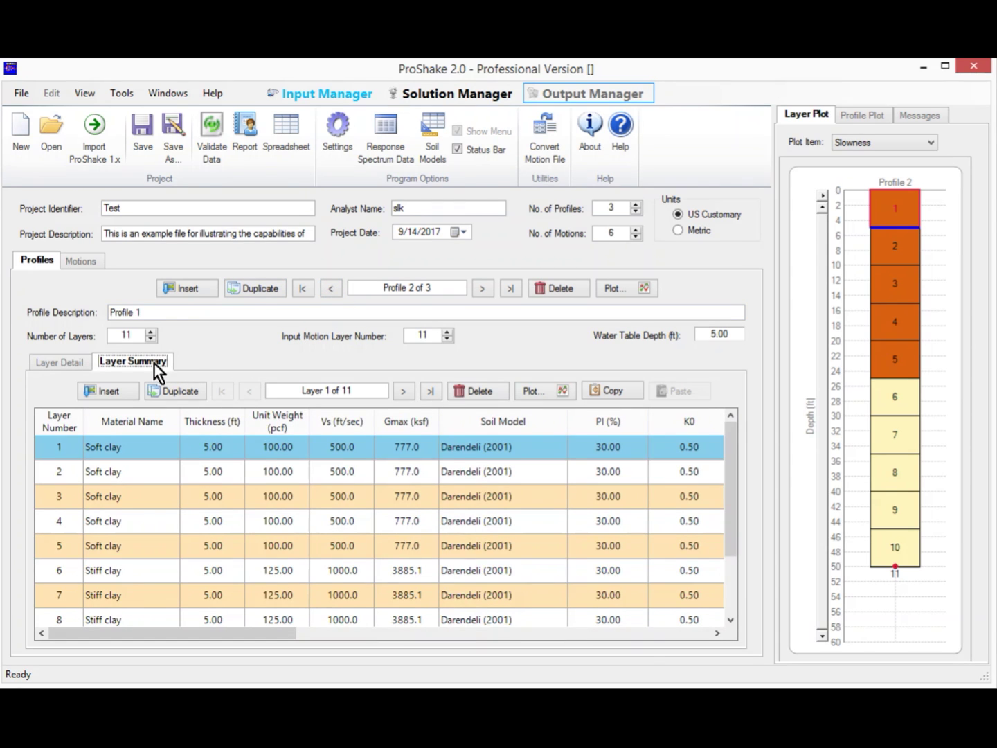
pyautogui.click(336, 448)
pyautogui.write('400')
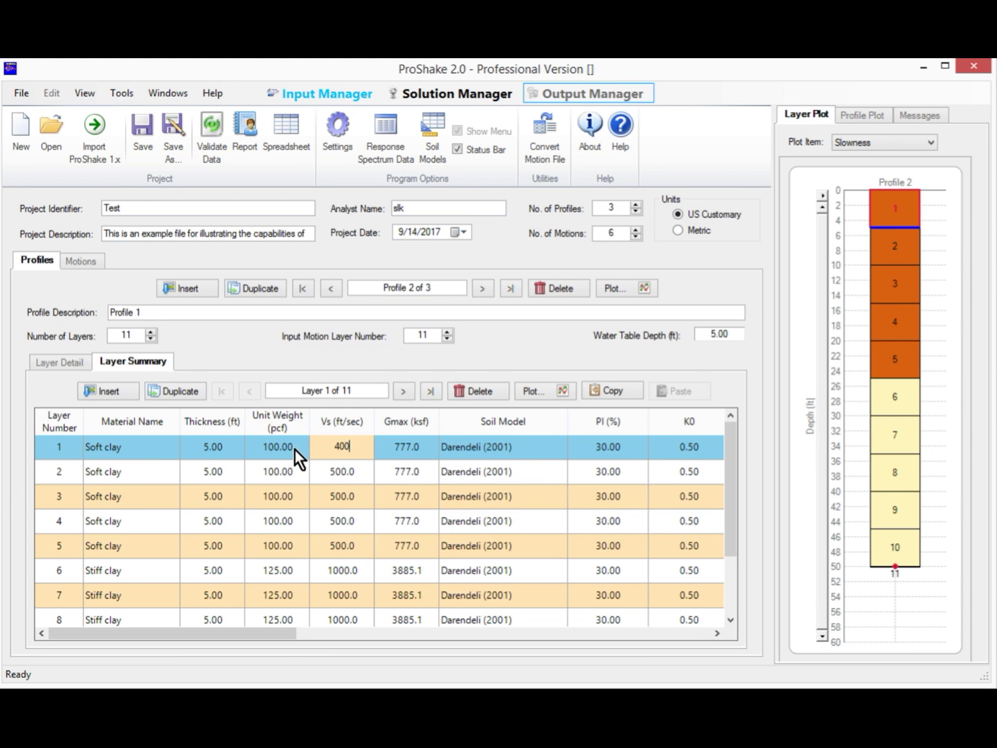
pyautogui.press('Return')
pyautogui.moveTo(294, 472); pyautogui.dragTo(288, 517)
pyautogui.moveTo(289, 518); pyautogui.dragTo(287, 541)
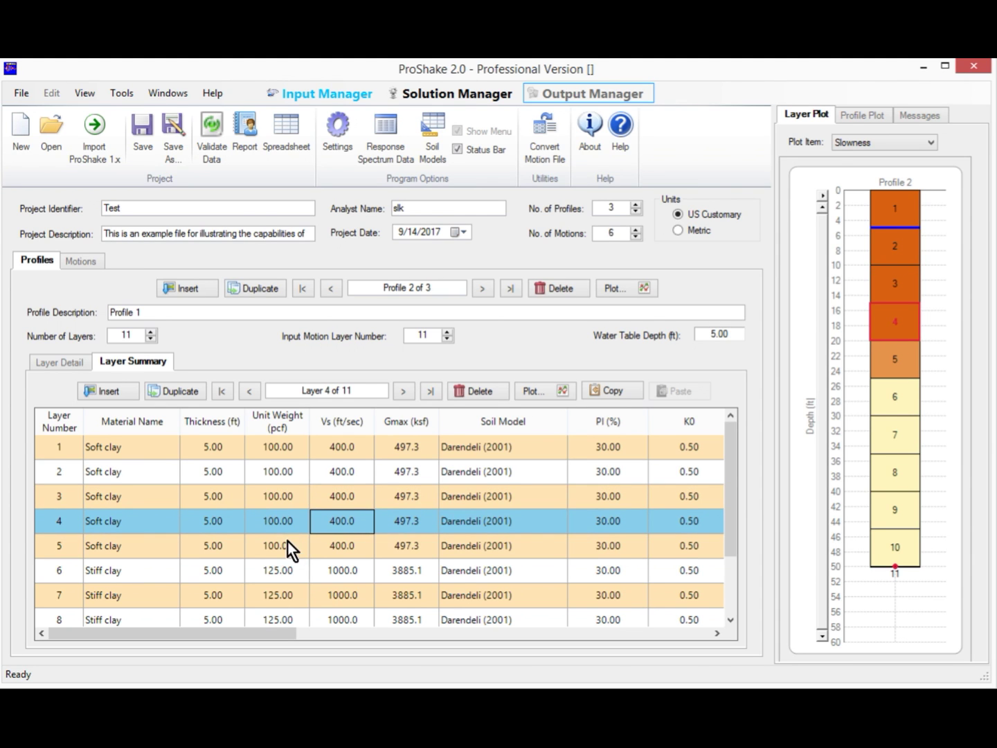
# Step: Set Profile 3's soft clay layers 1–5 to Vs 600 ft/s
pyautogui.click(484, 294)
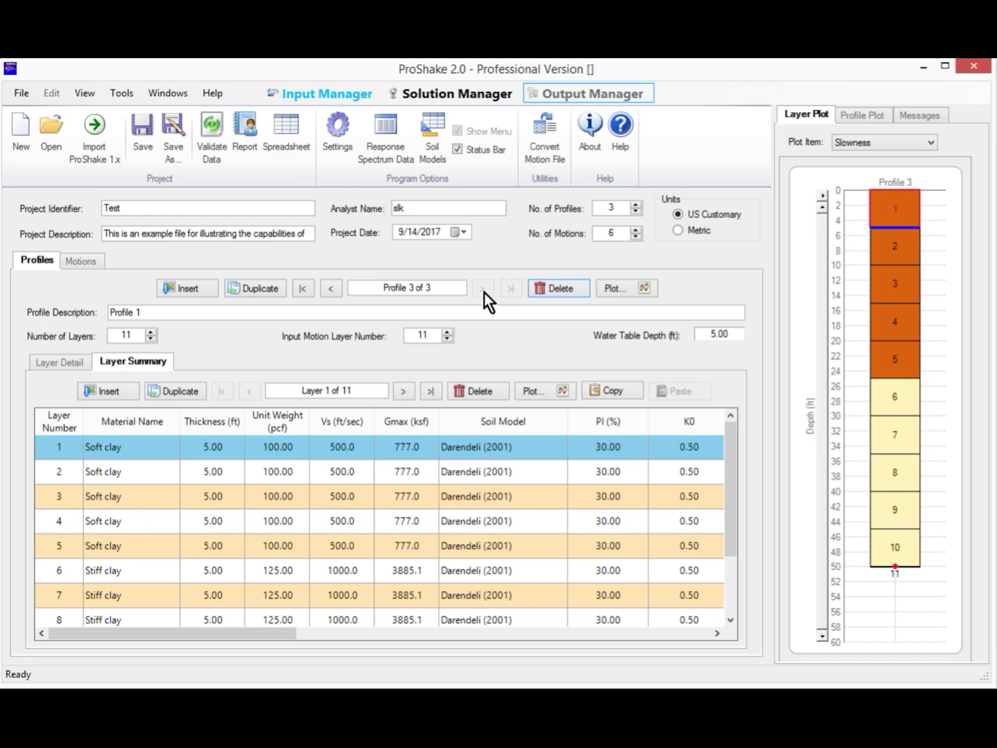
pyautogui.click(344, 449)
pyautogui.click(344, 450)
pyautogui.write('600')
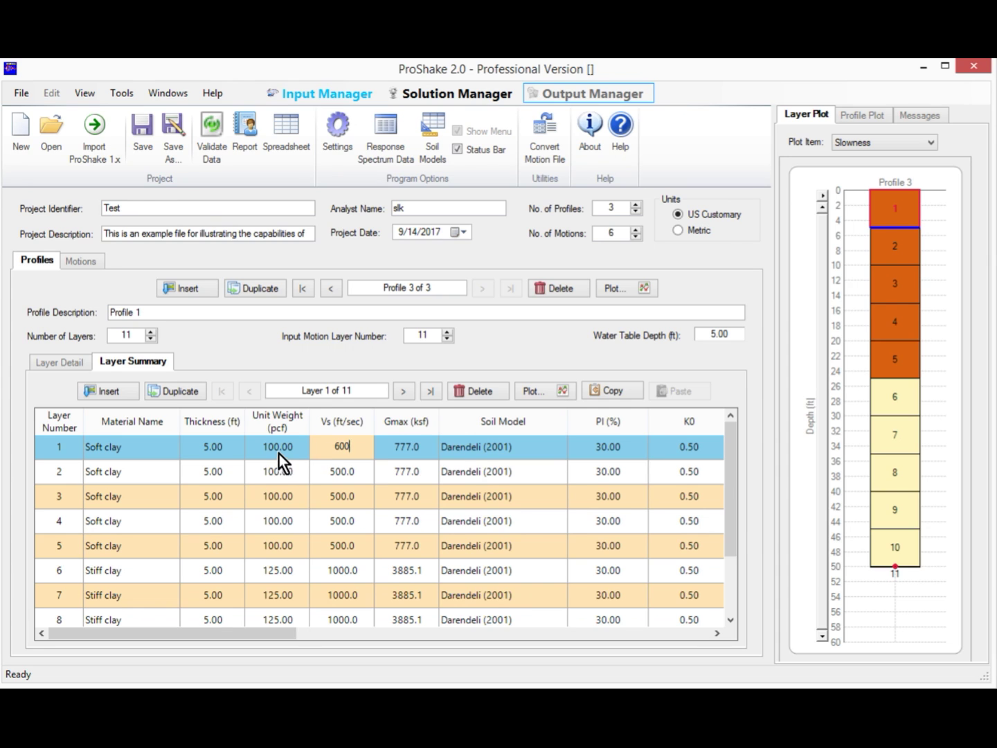
pyautogui.press('Return')
pyautogui.moveTo(279, 462); pyautogui.dragTo(269, 549)
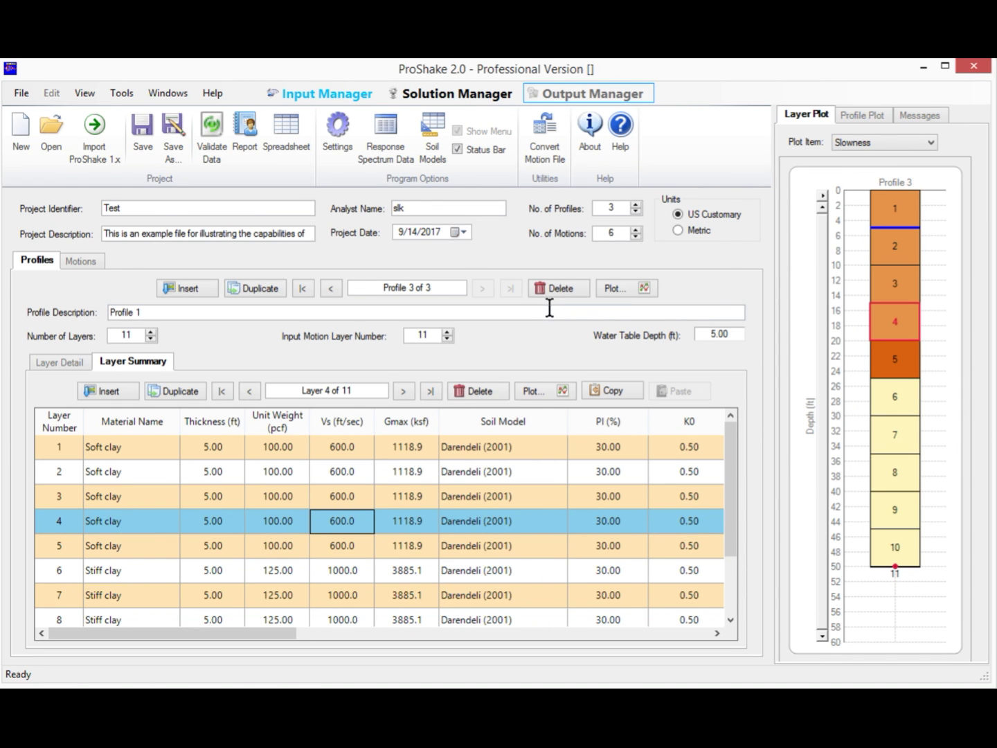
pyautogui.click(610, 287)
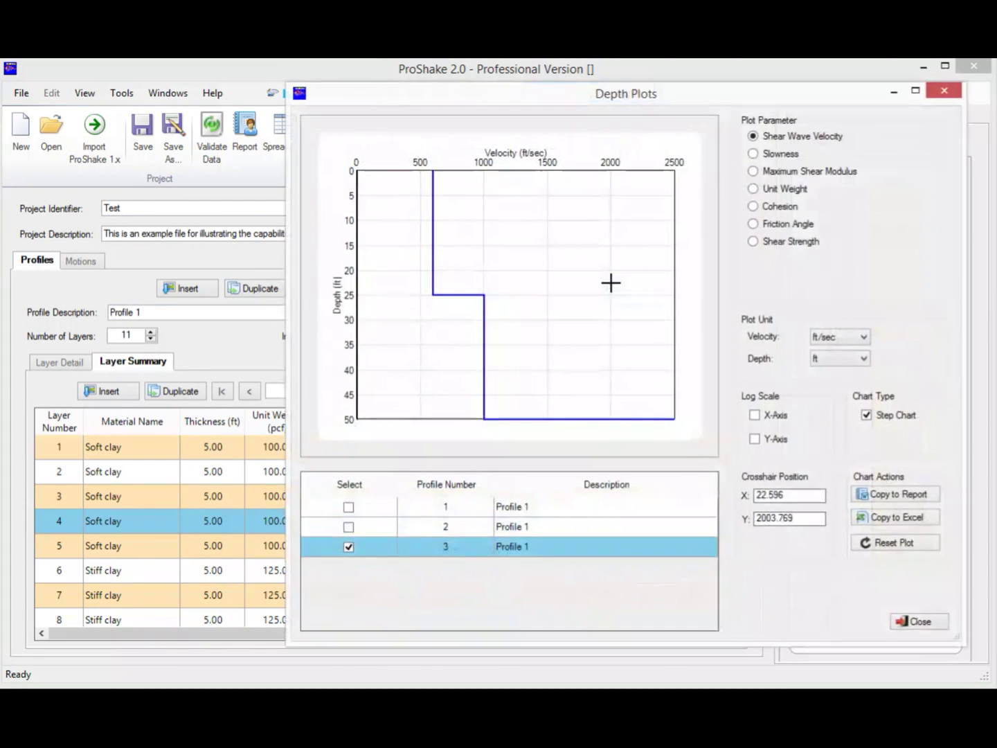
pyautogui.click(350, 528)
pyautogui.click(349, 508)
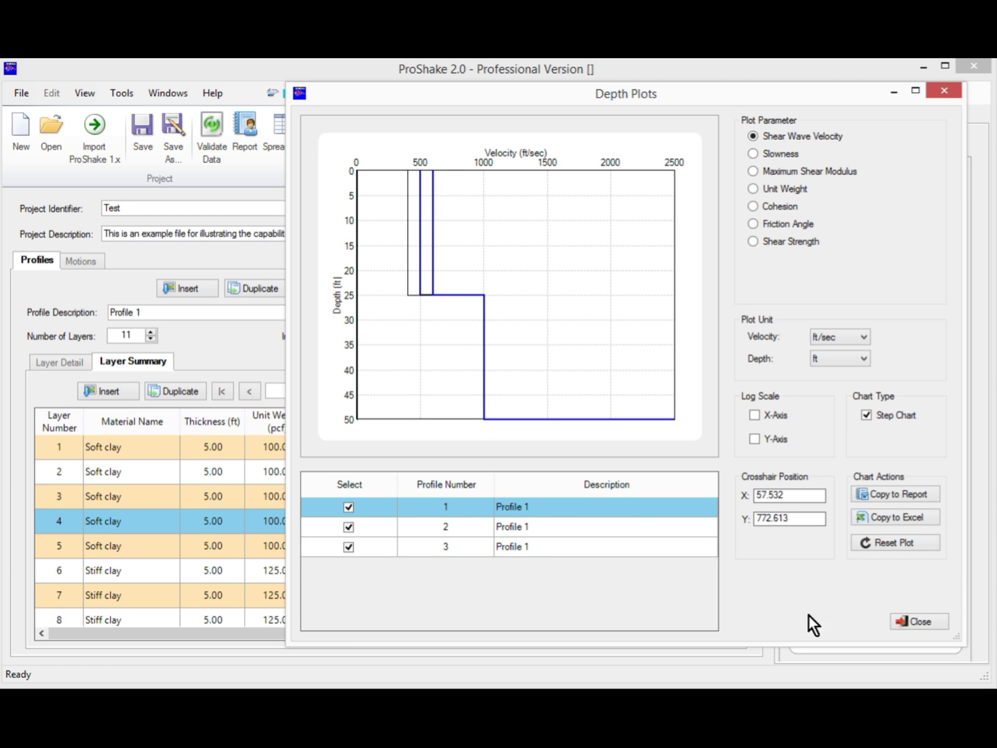
pyautogui.click(925, 625)
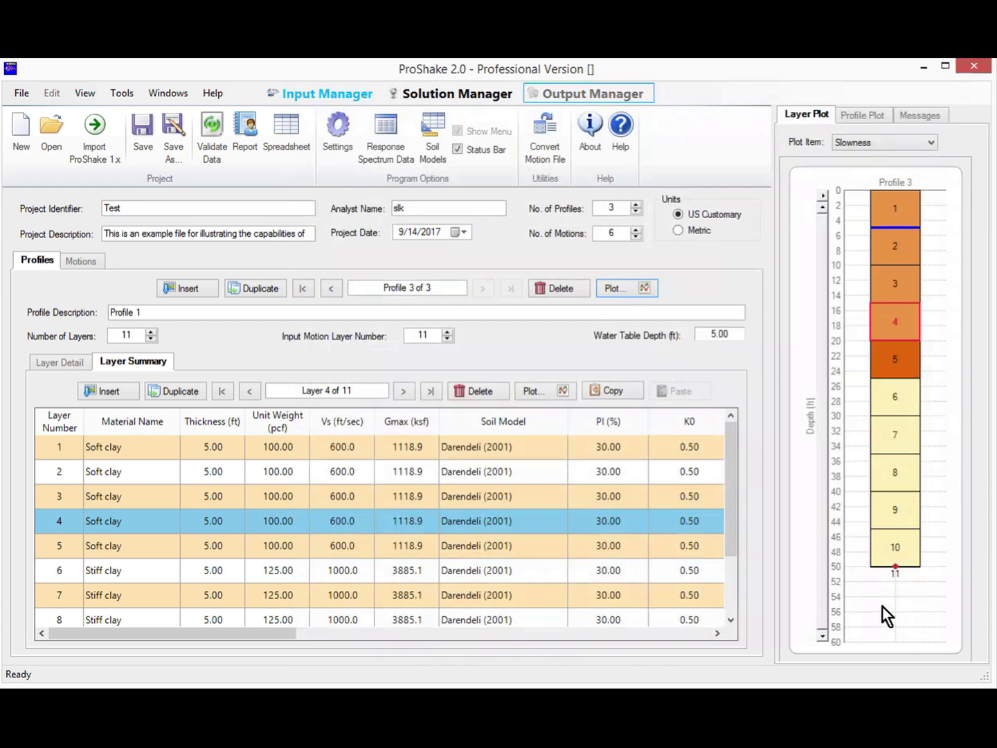
pyautogui.click(100, 261)
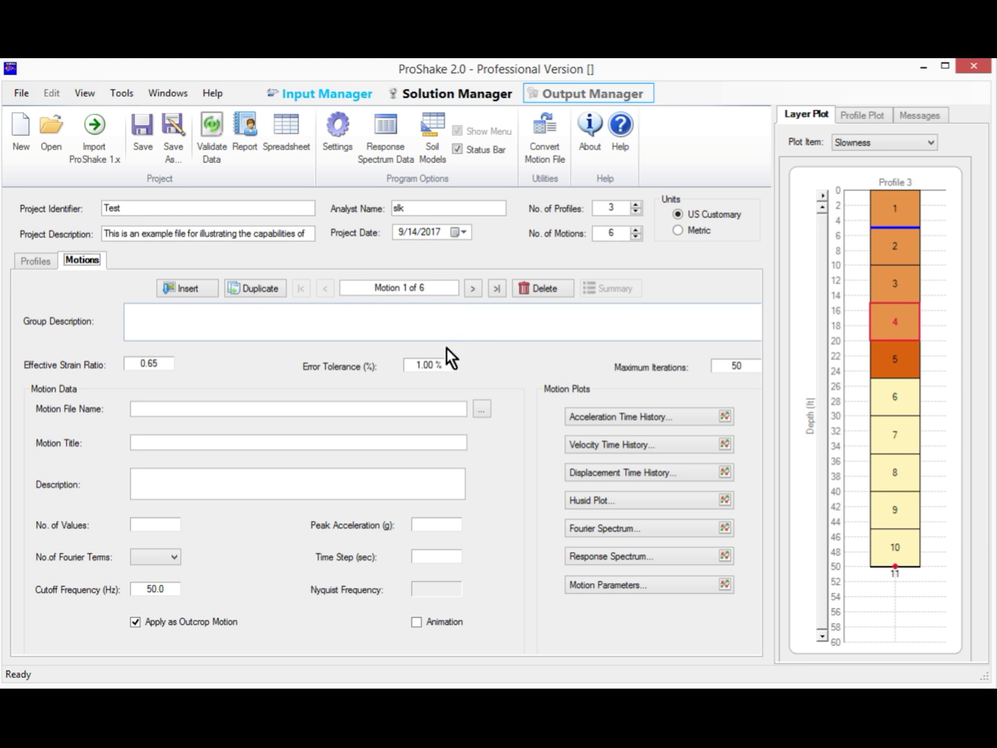
# Step: Load Motion 1.eq and Motion 2.eq as the first two input motions
pyautogui.click(481, 412)
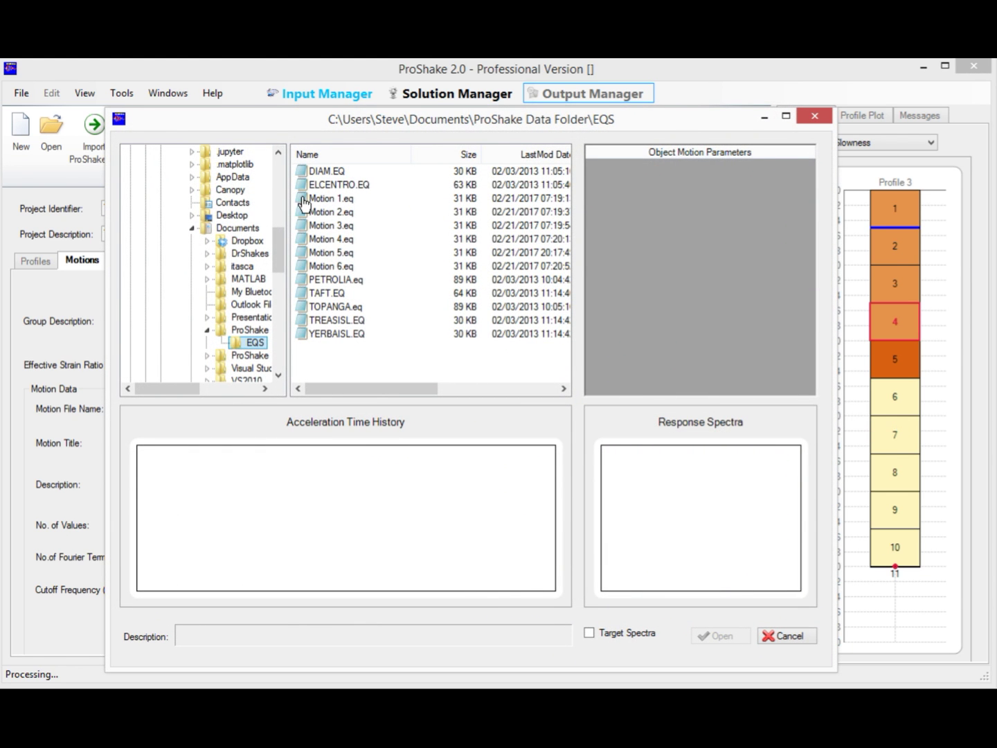
pyautogui.click(302, 199)
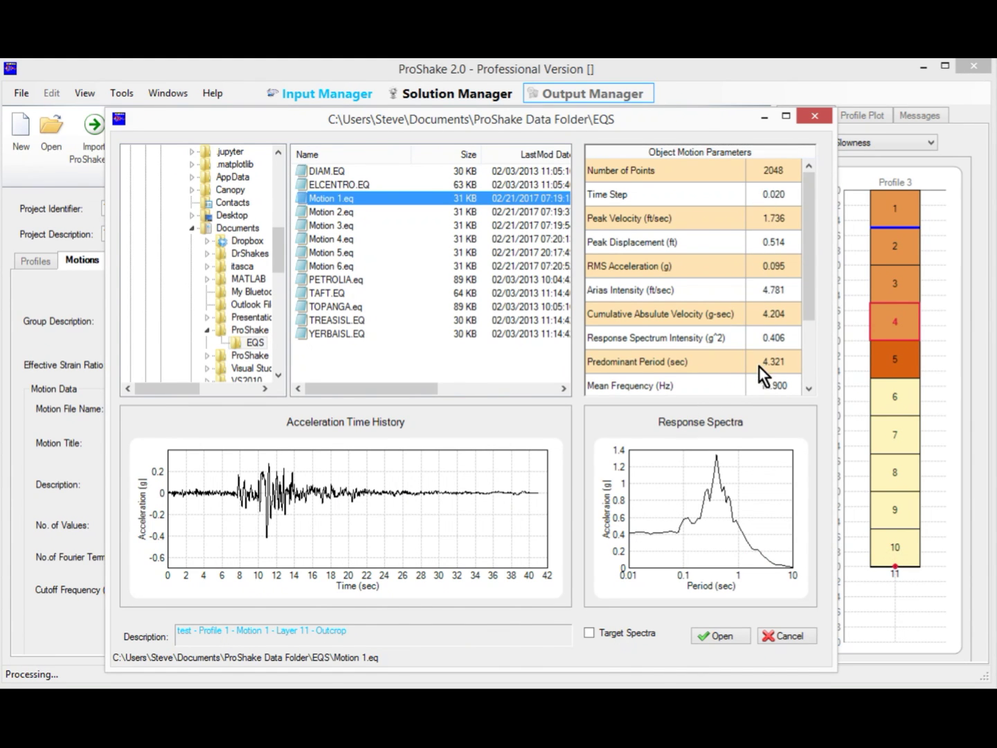
pyautogui.click(729, 638)
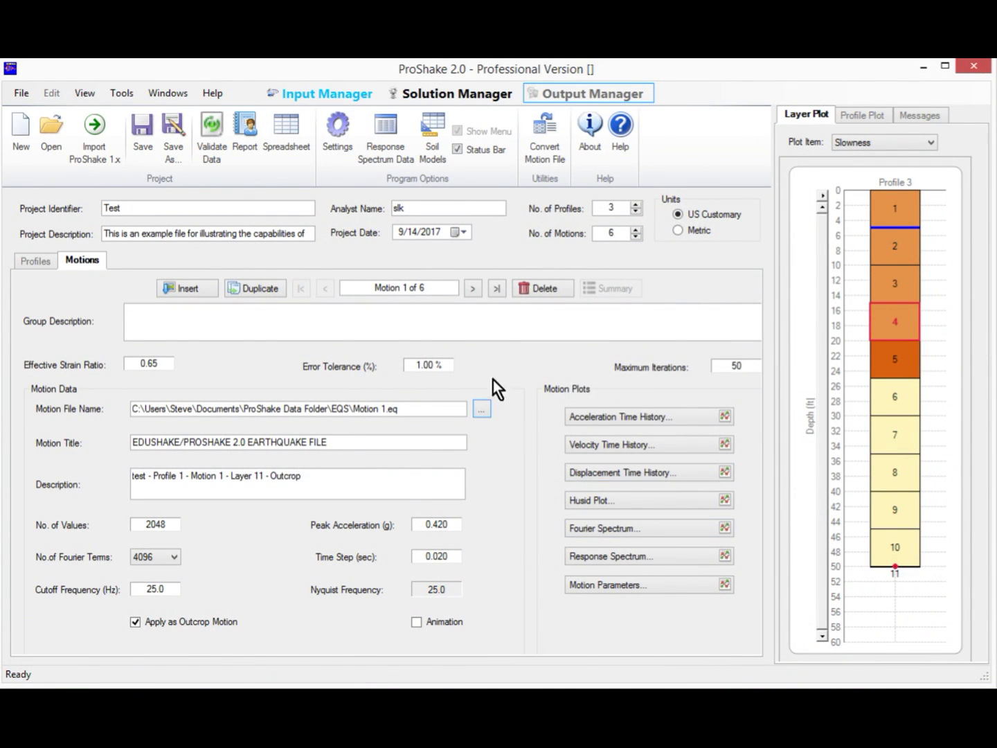
pyautogui.click(474, 288)
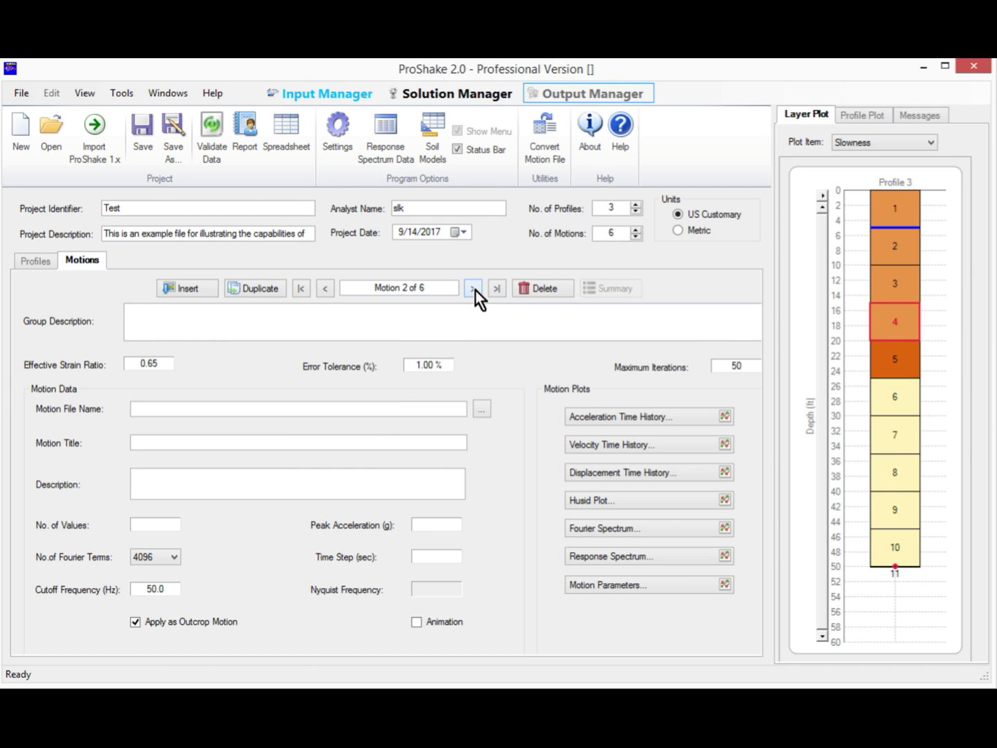
pyautogui.click(481, 408)
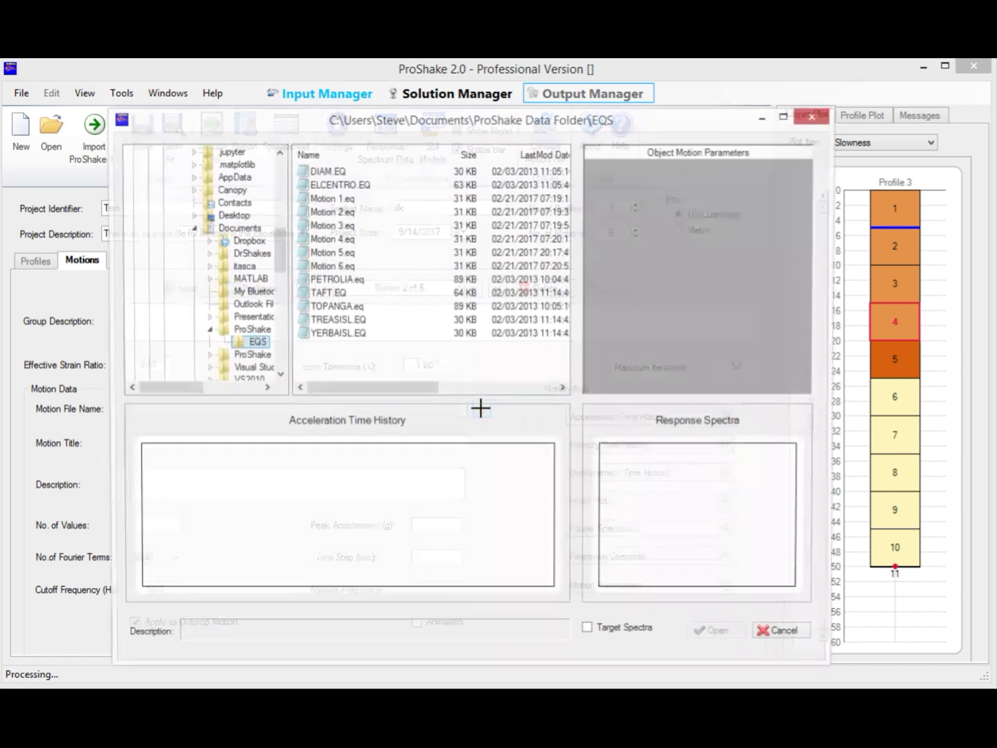
pyautogui.doubleClick(304, 213)
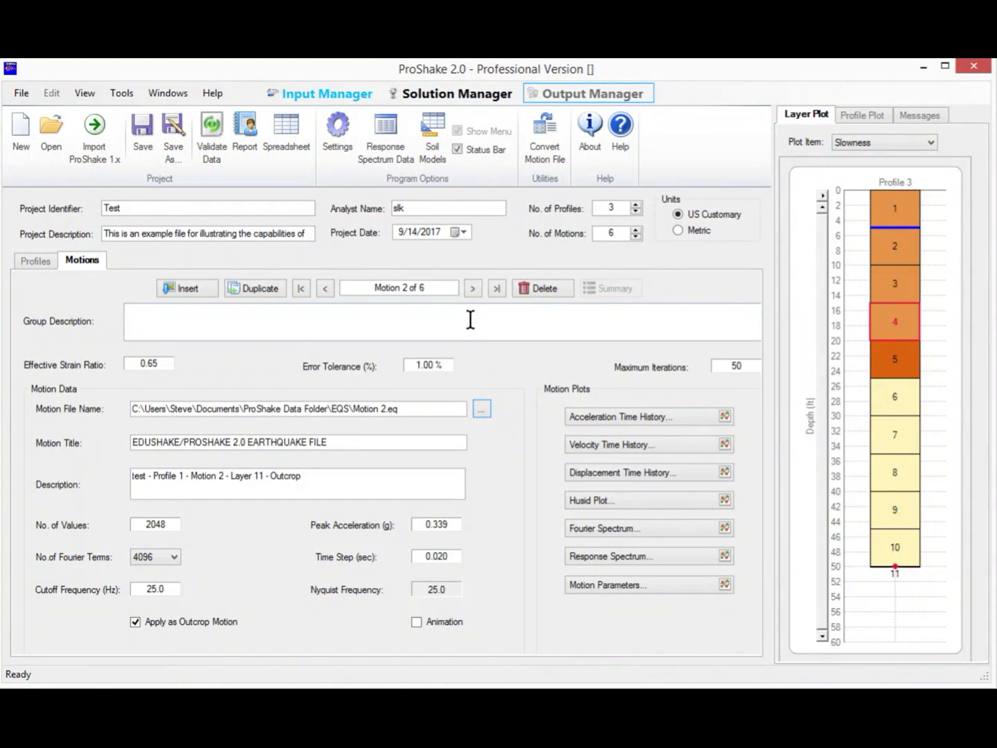
pyautogui.click(477, 293)
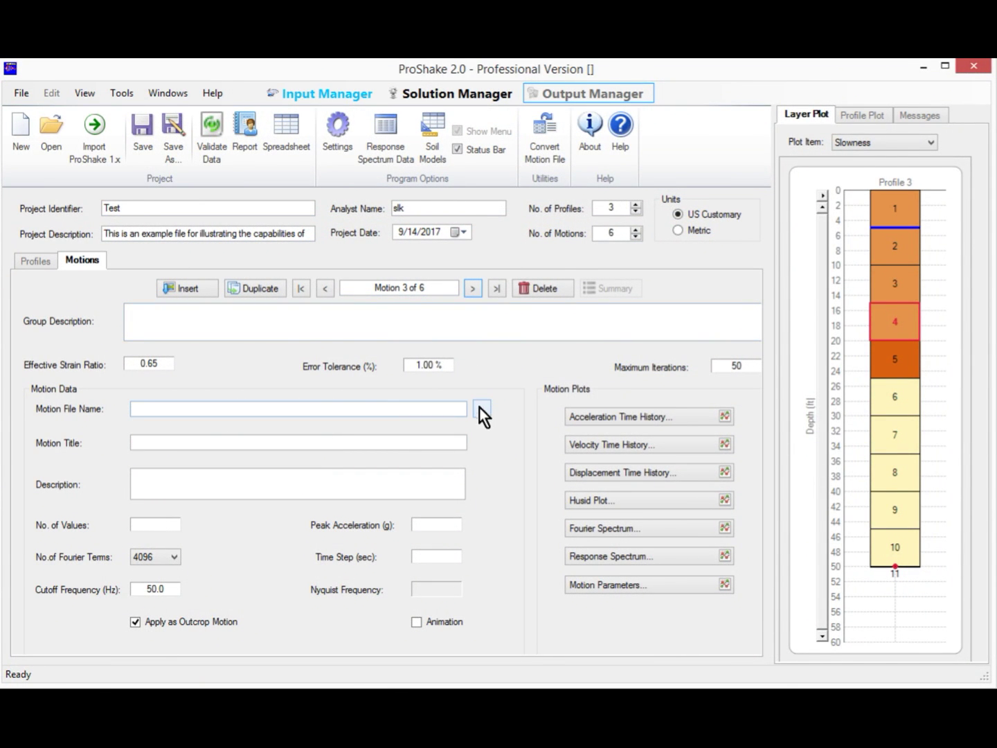
pyautogui.click(481, 409)
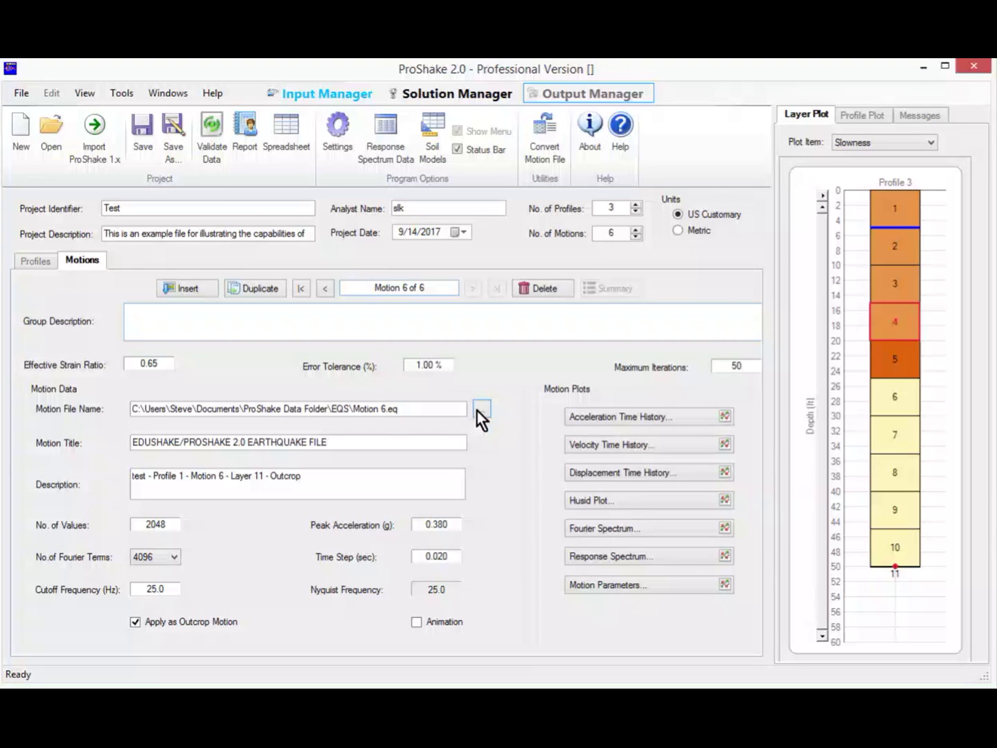
pyautogui.click(620, 417)
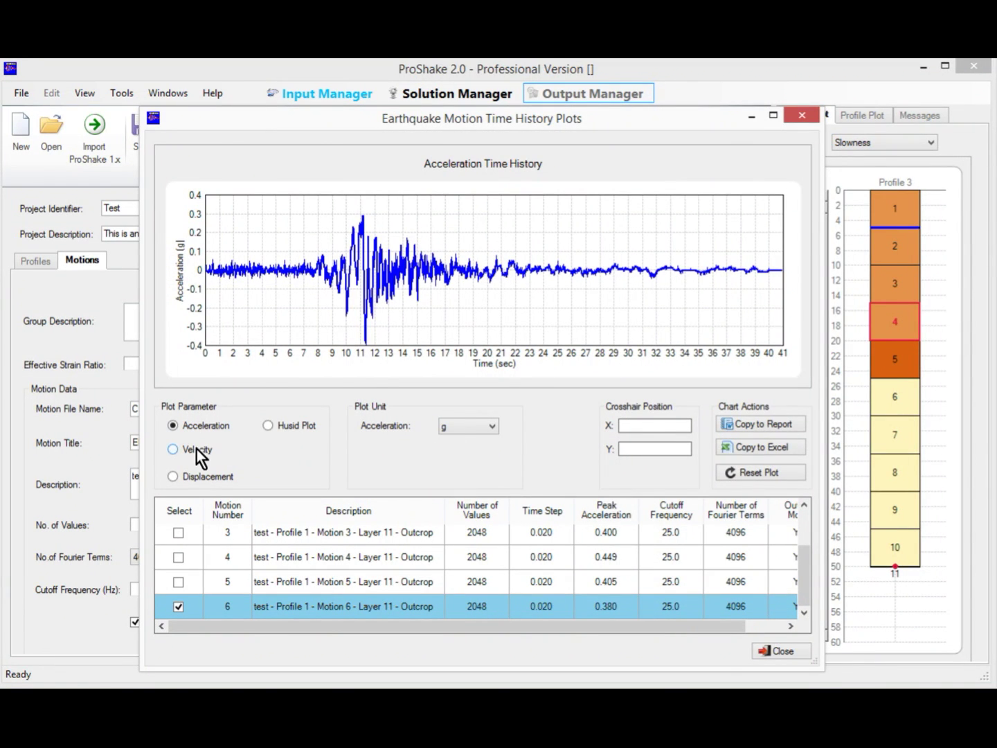
pyautogui.click(173, 449)
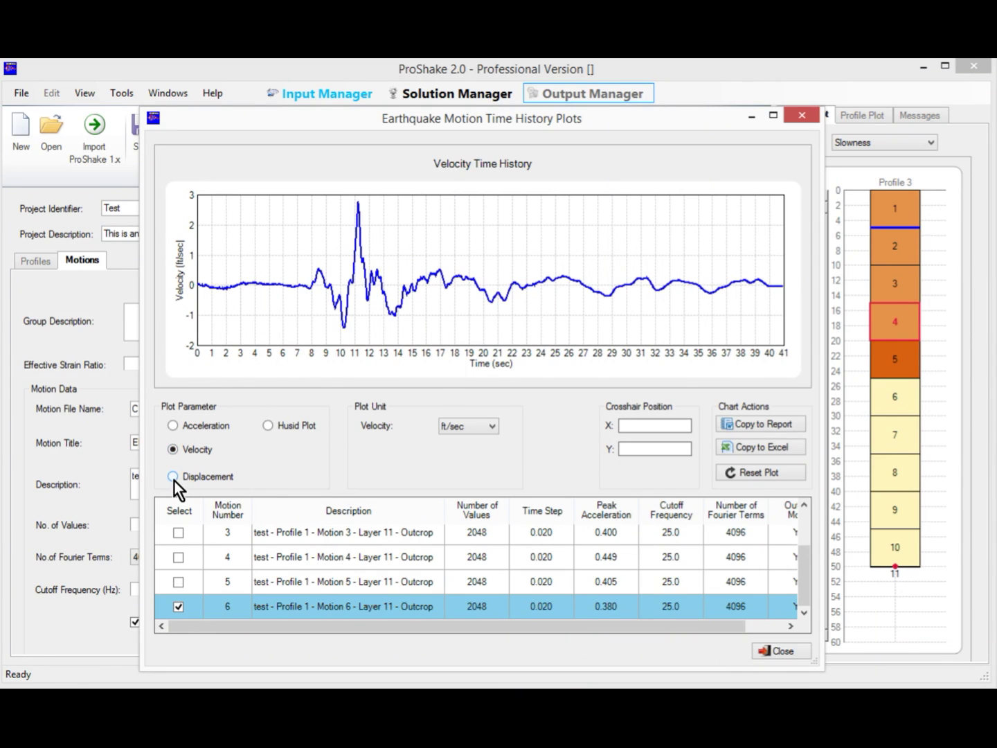
pyautogui.click(173, 476)
pyautogui.click(268, 427)
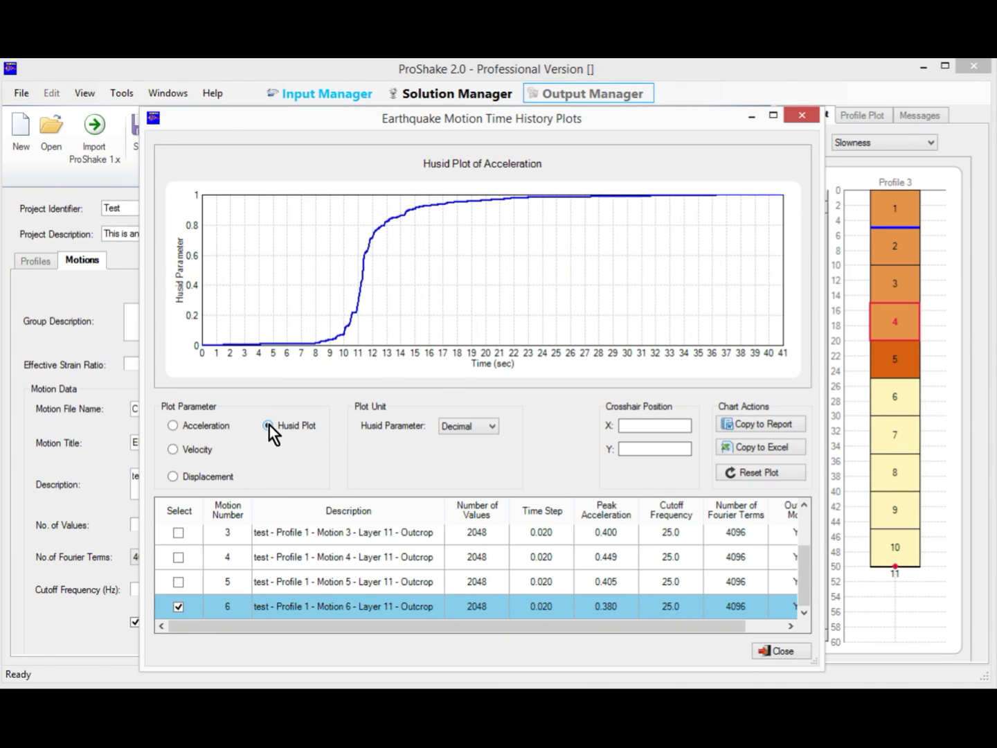
pyautogui.click(173, 430)
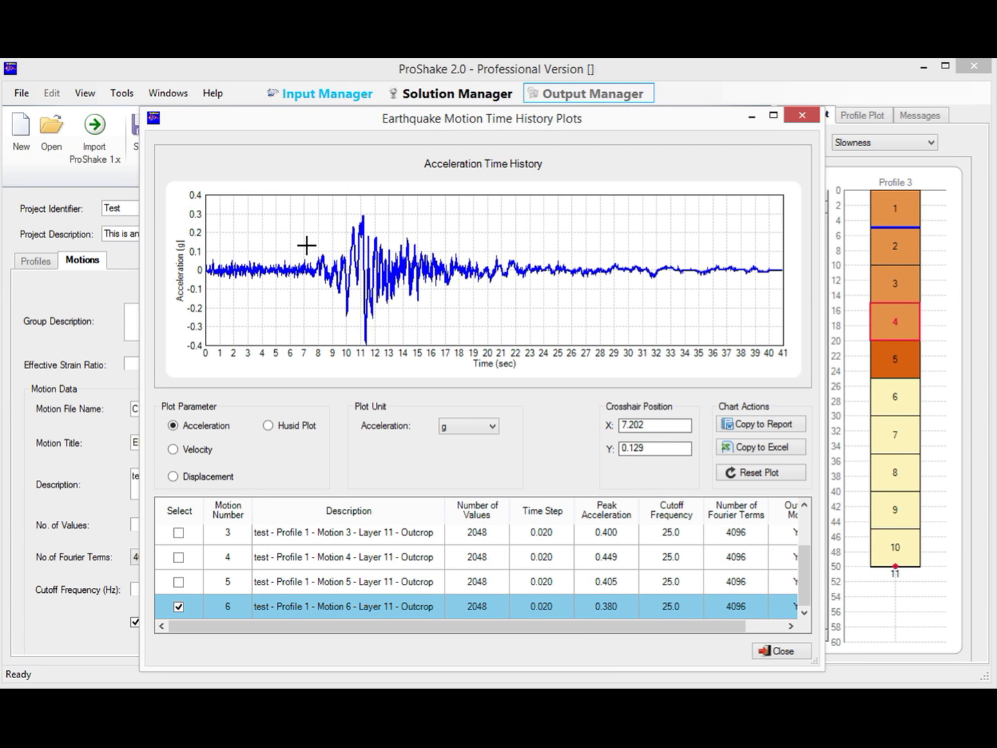
pyautogui.moveTo(307, 246); pyautogui.dragTo(363, 295)
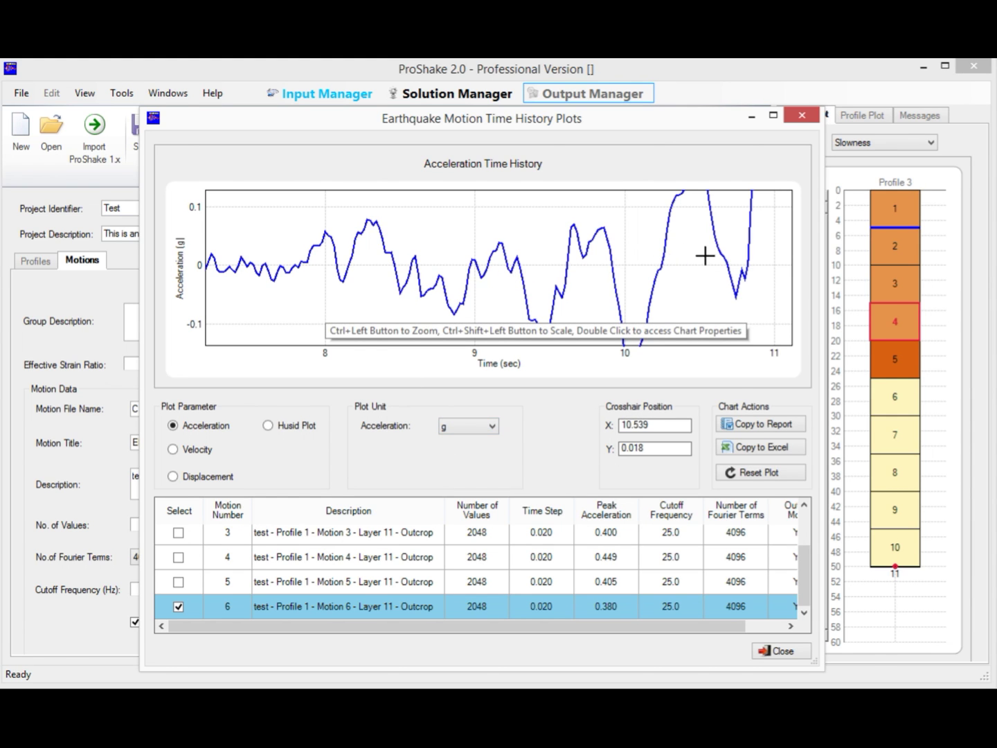
pyautogui.click(763, 473)
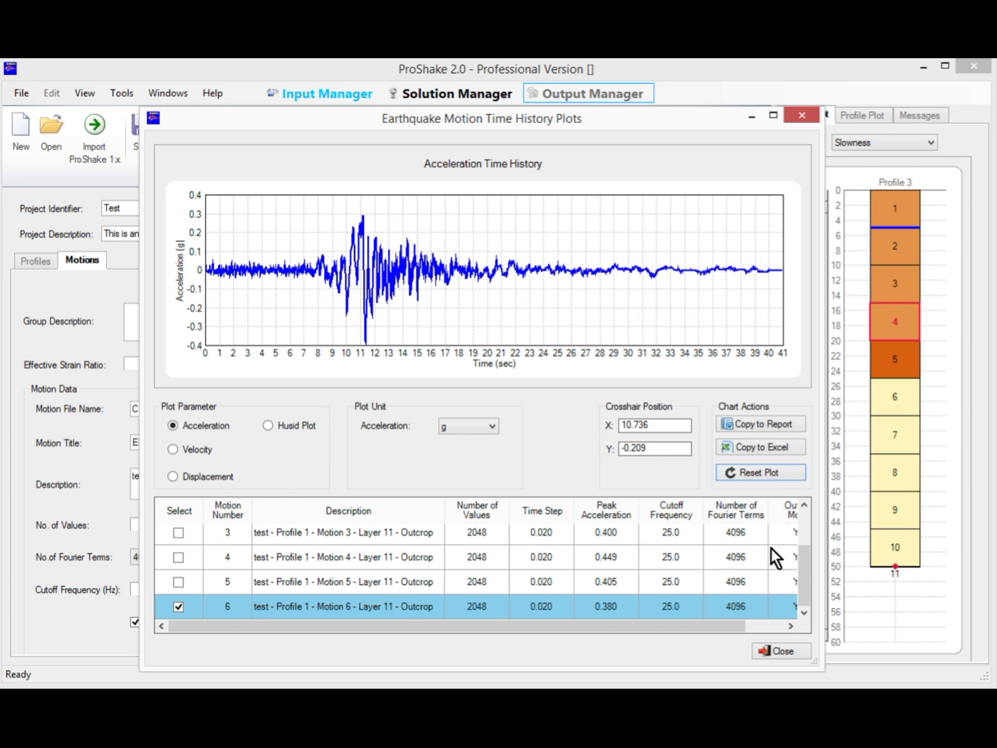
pyautogui.click(787, 651)
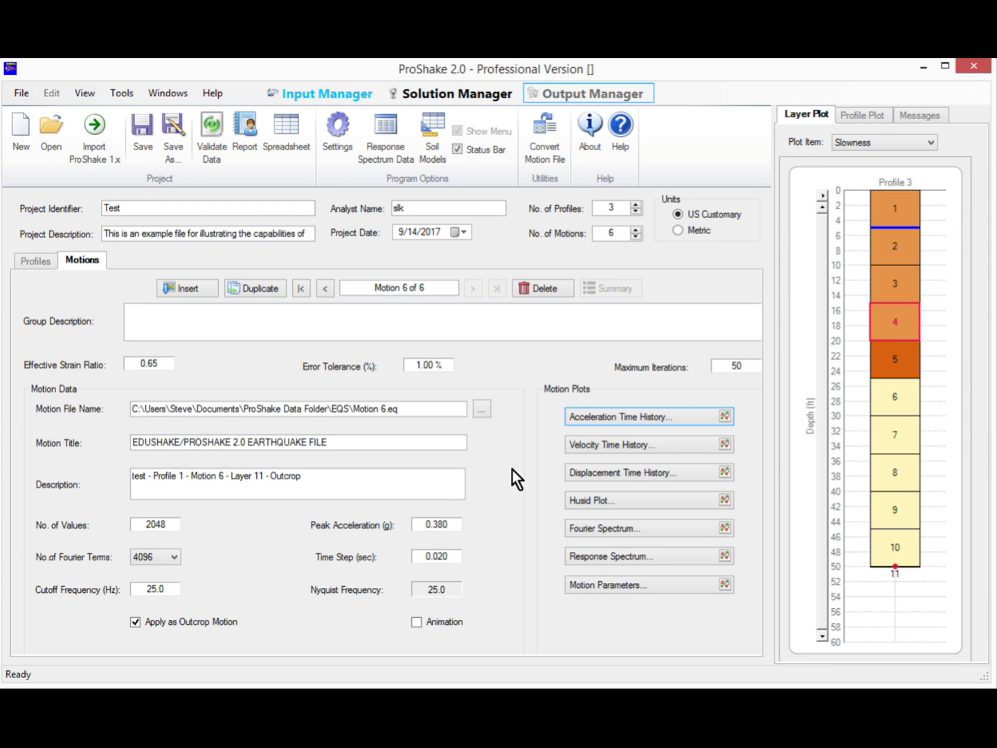
# Step: Show the Messages panel and validate the project data so it reports 'Data checked OK!'
pyautogui.click(209, 140)
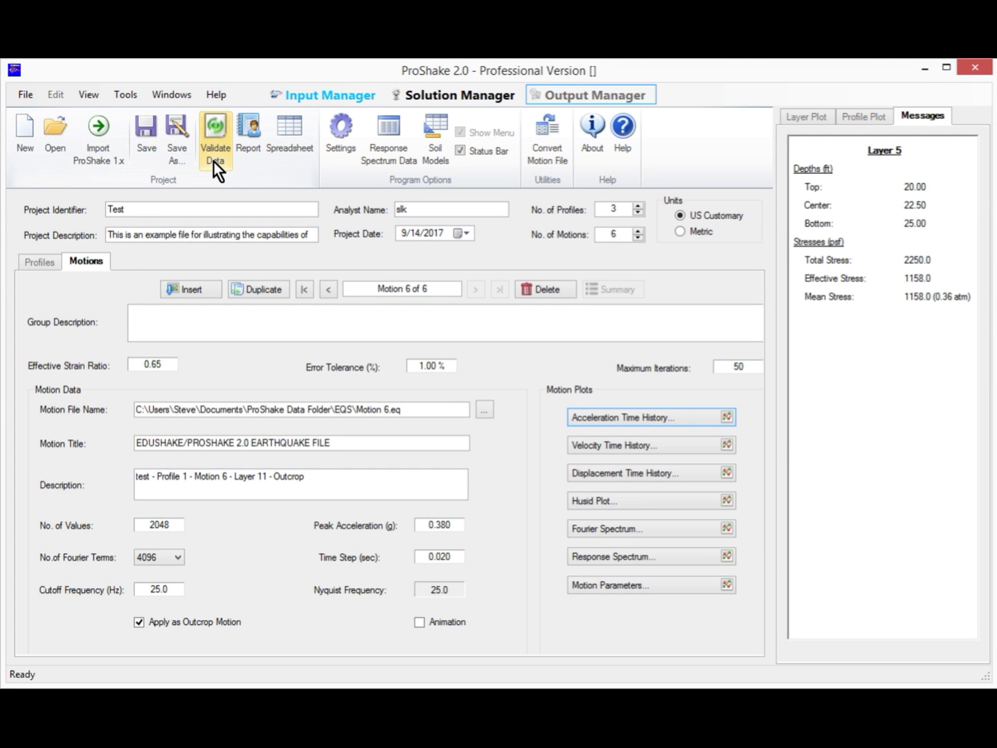
pyautogui.click(214, 161)
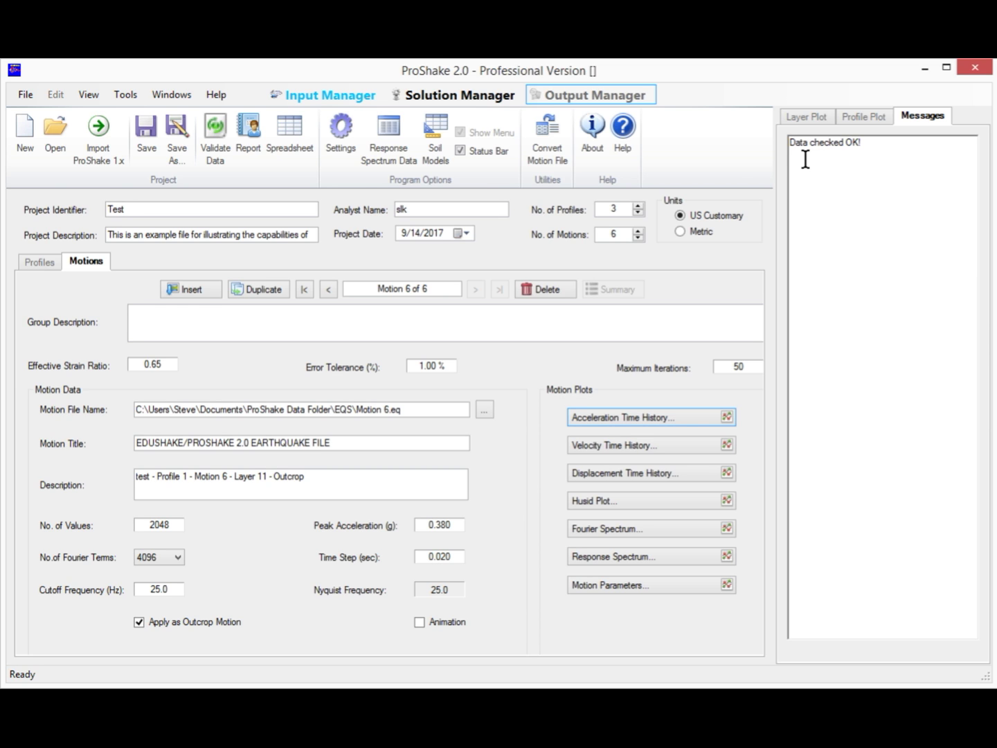
# Step: Analyze all 18 profile–motion combinations in the Solution Manager until each shows Completed
pyautogui.click(488, 91)
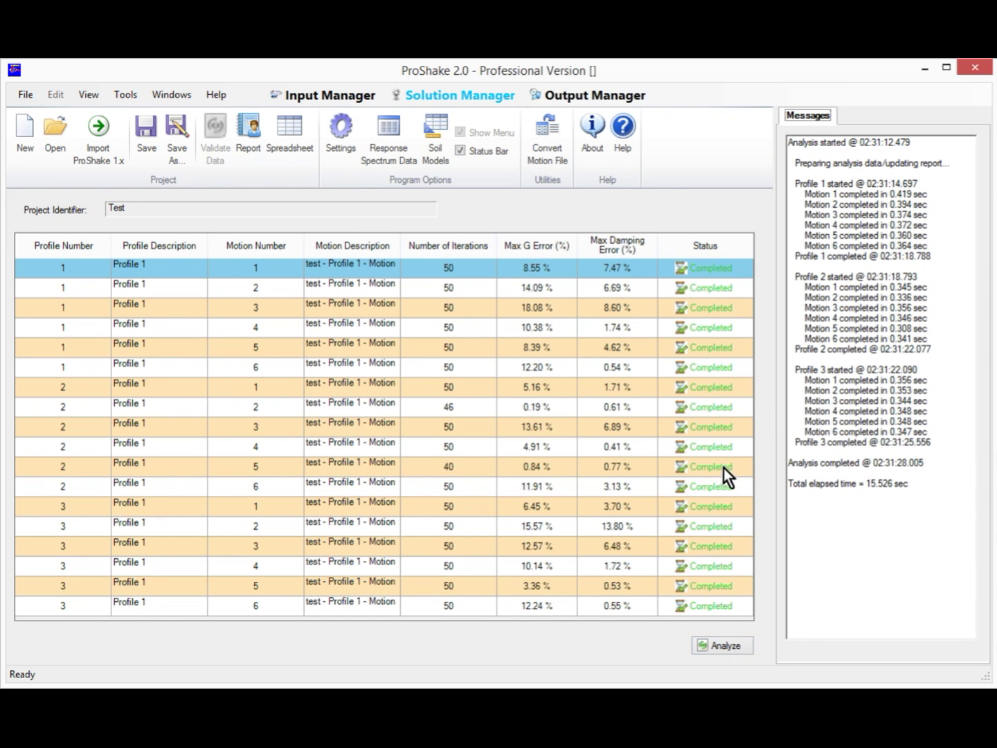
# Step: Check solution convergence, then plot acceleration and velocity time histories for profile 1, motion 1, layer 1
pyautogui.click(615, 97)
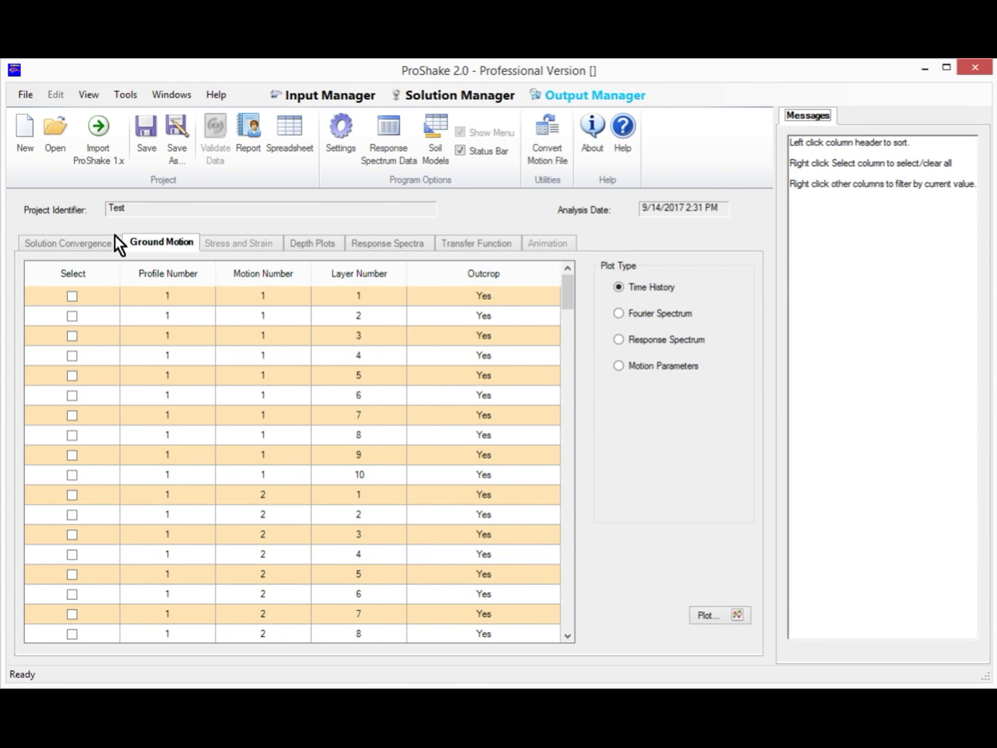
pyautogui.click(103, 243)
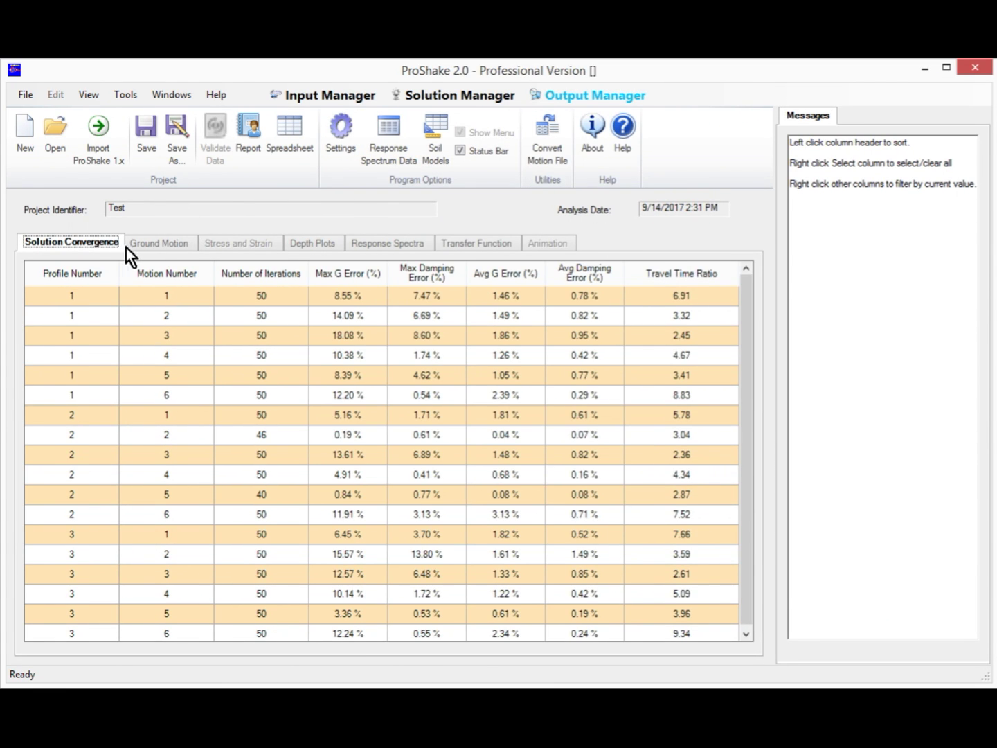
pyautogui.click(170, 246)
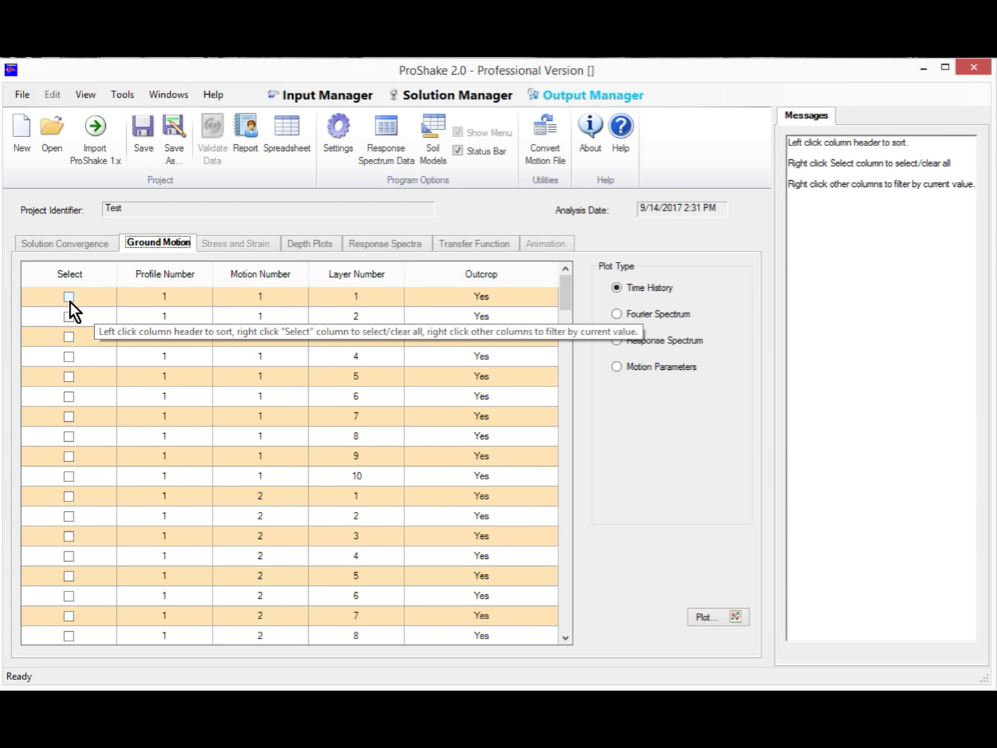
pyautogui.click(69, 302)
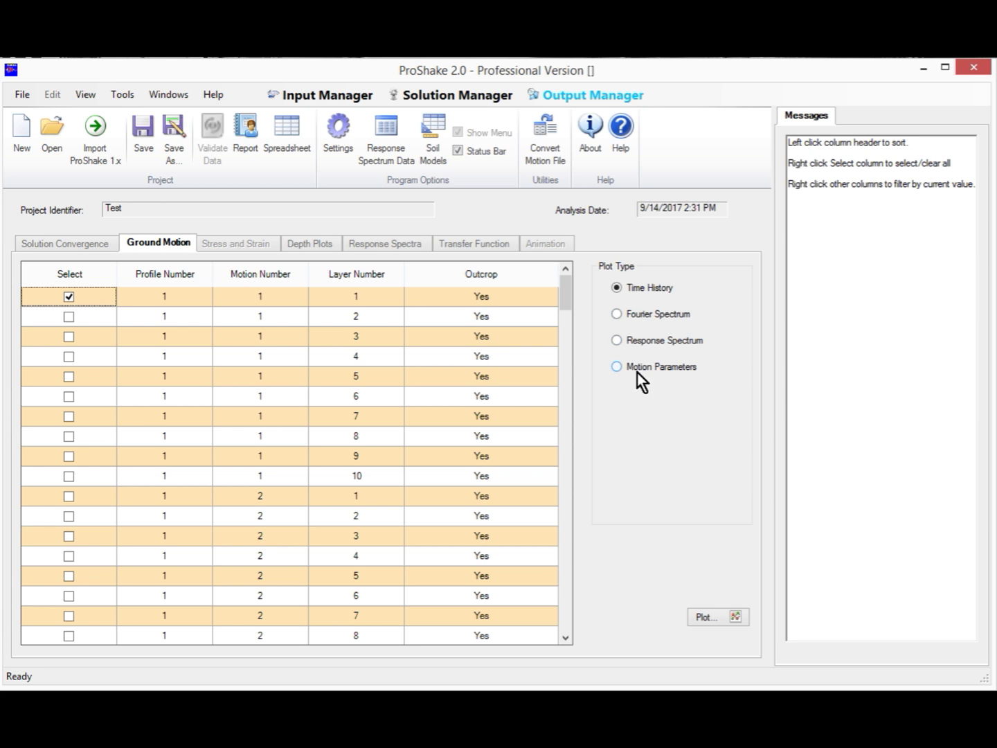
pyautogui.click(710, 619)
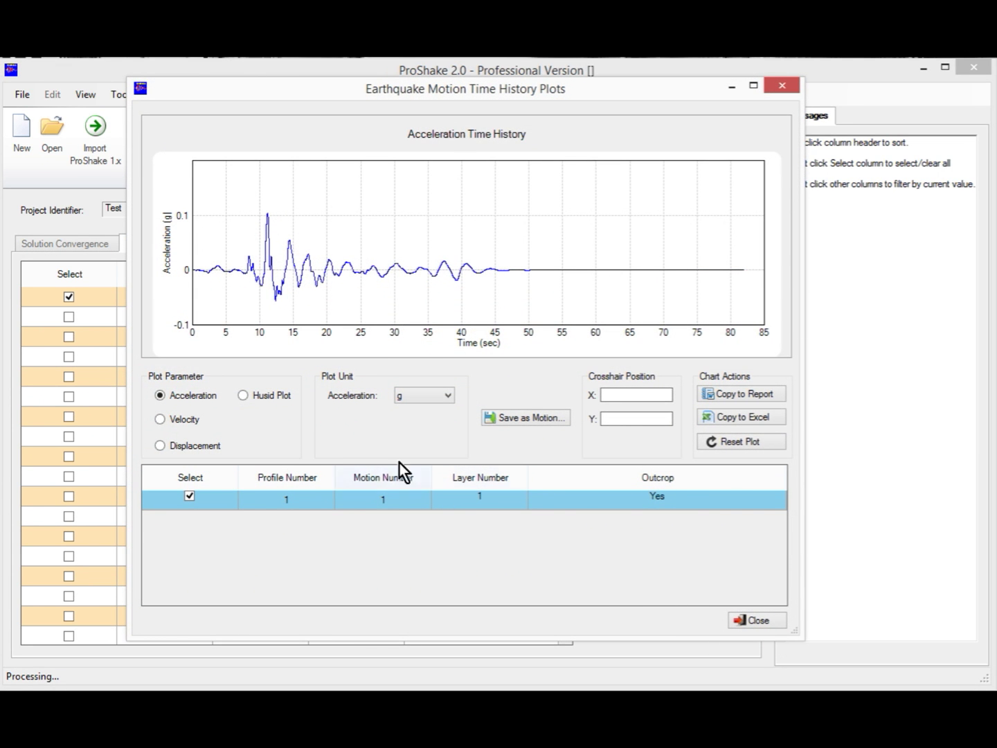
pyautogui.click(160, 420)
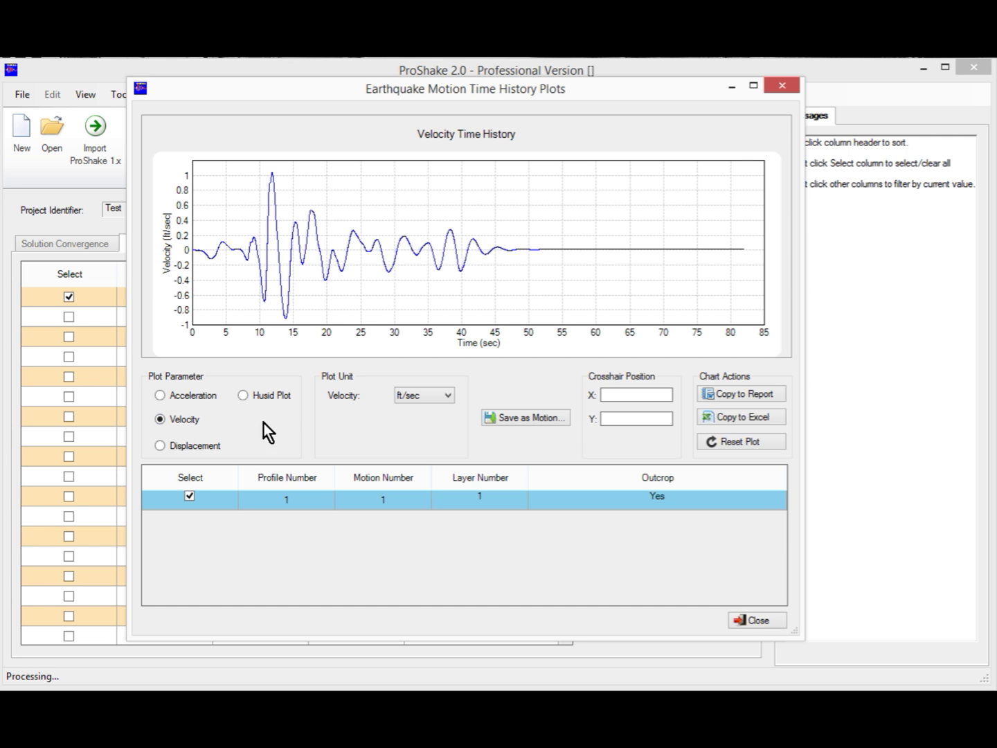
pyautogui.click(765, 621)
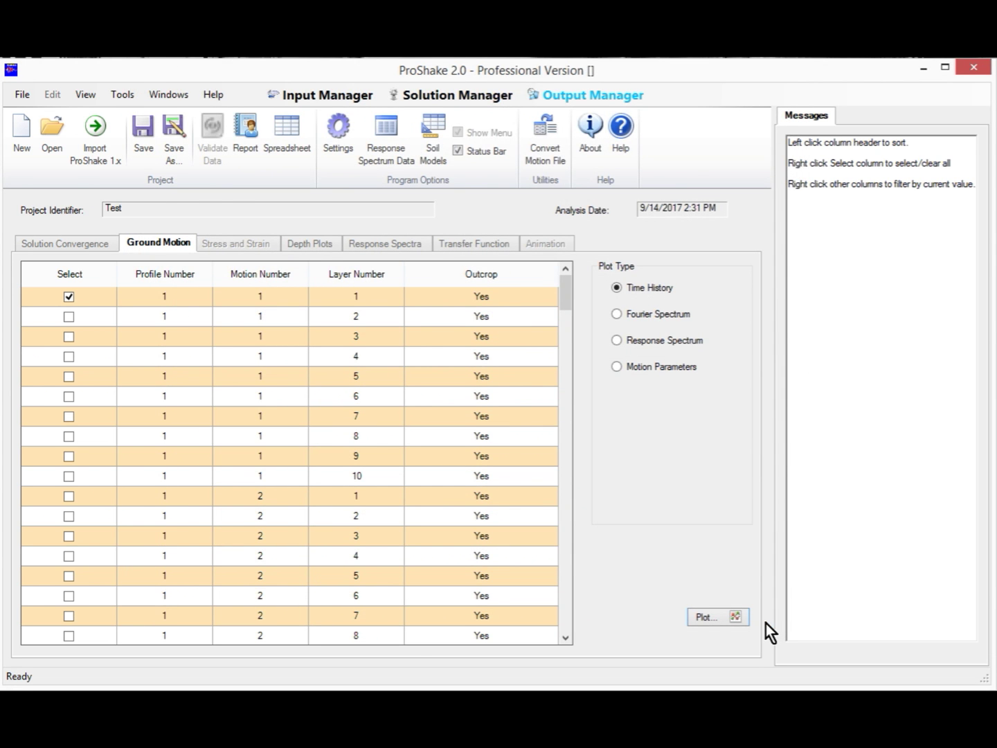
# Step: Select all 18 runs in Depth Plots and view peak velocity, displacement, shear stress and shear strain
pyautogui.click(322, 242)
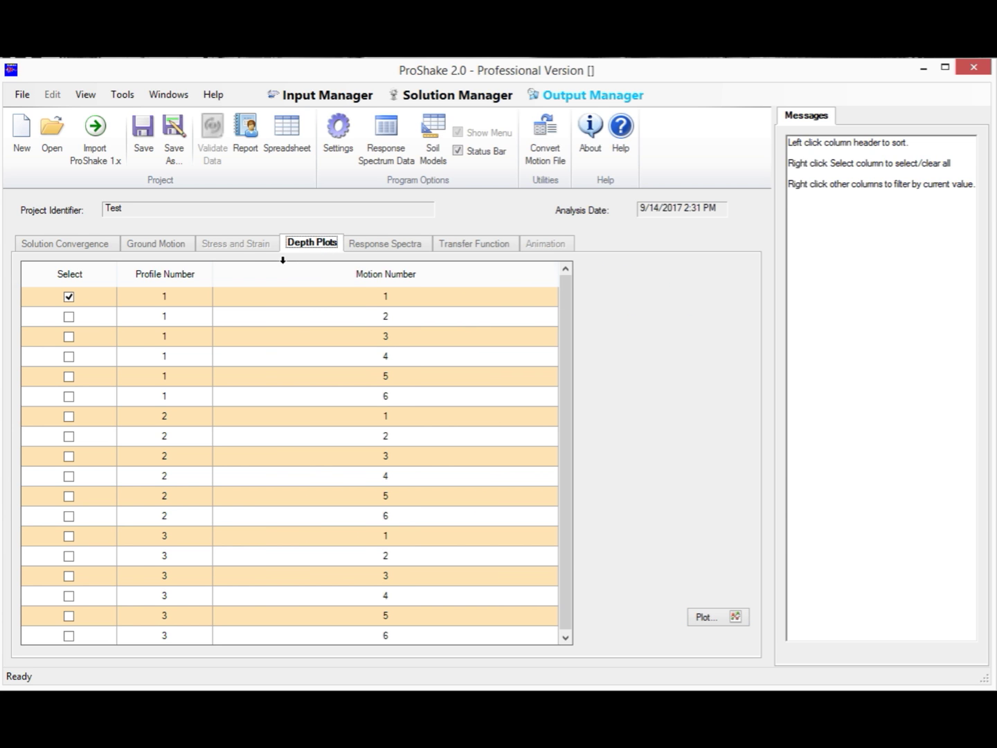
pyautogui.rightClick(90, 316)
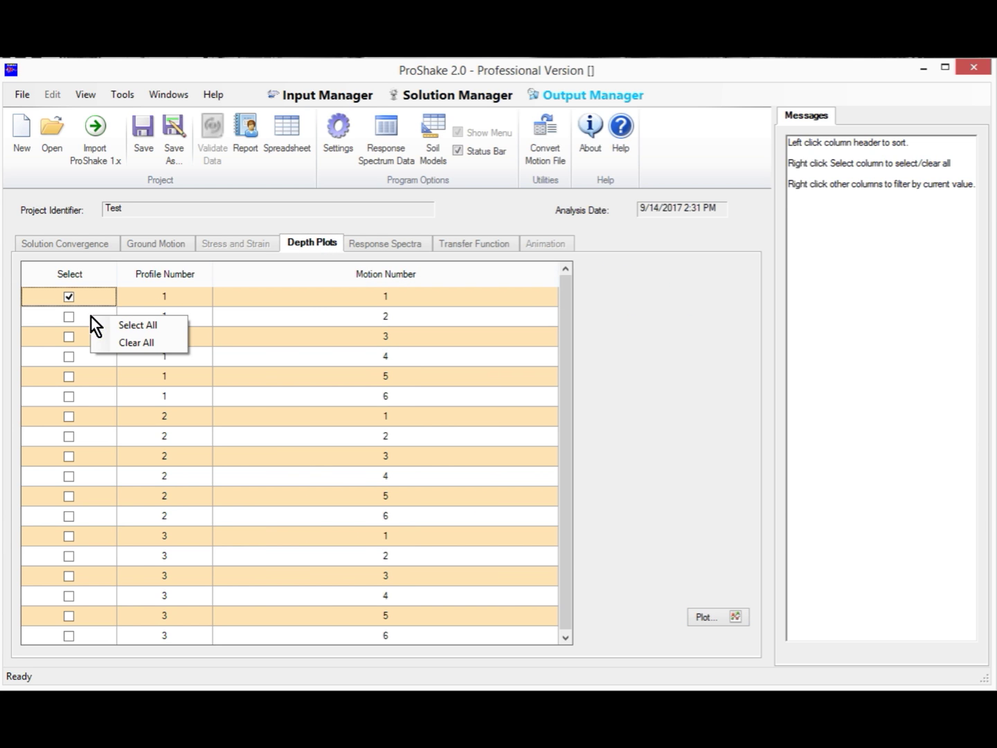
pyautogui.click(111, 325)
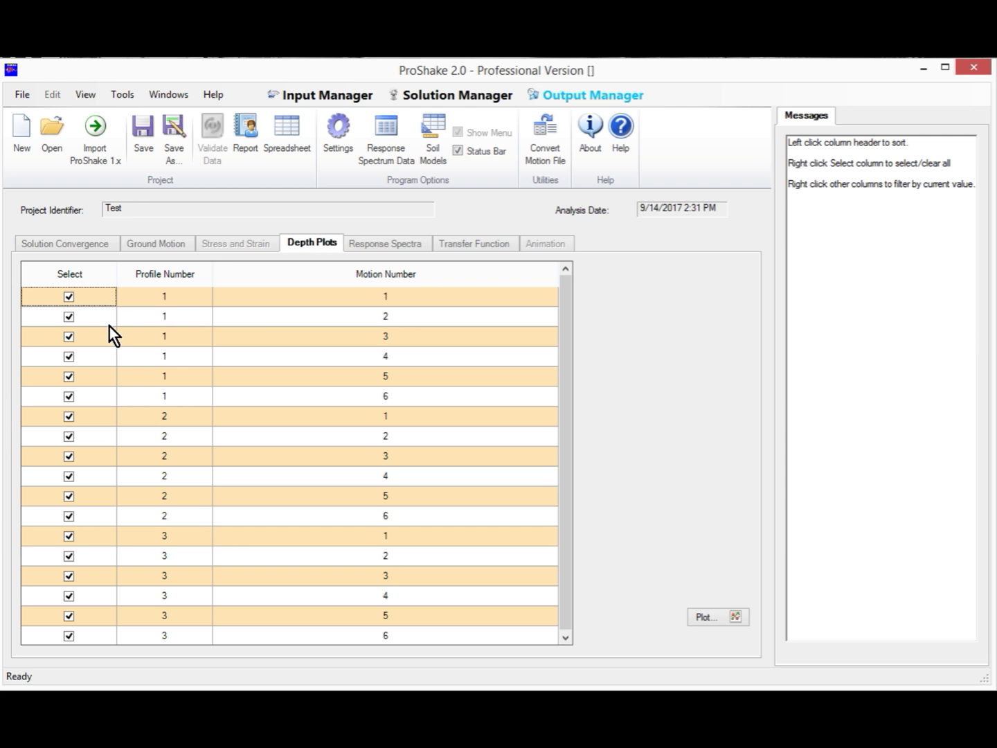
pyautogui.click(704, 617)
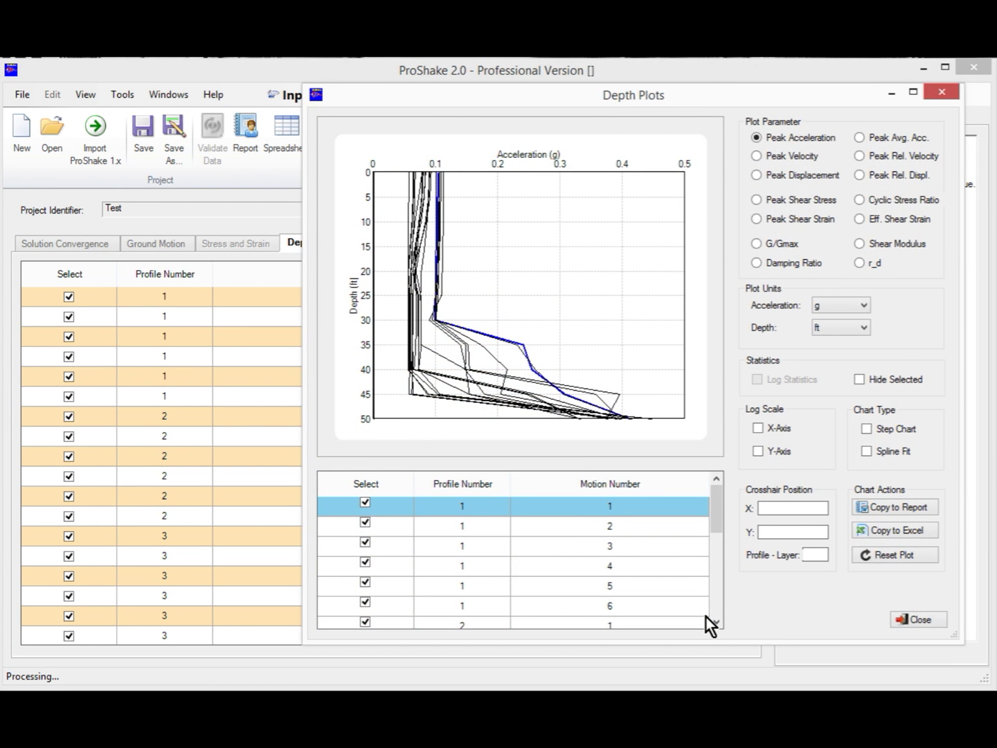
pyautogui.click(756, 156)
pyautogui.click(756, 174)
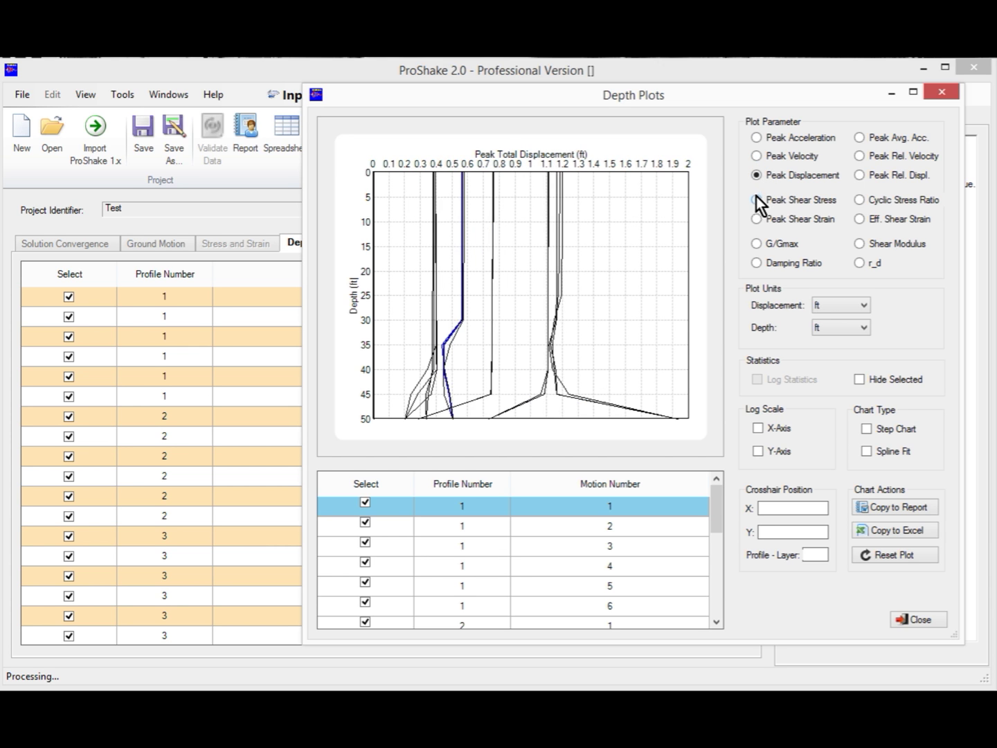
pyautogui.click(757, 201)
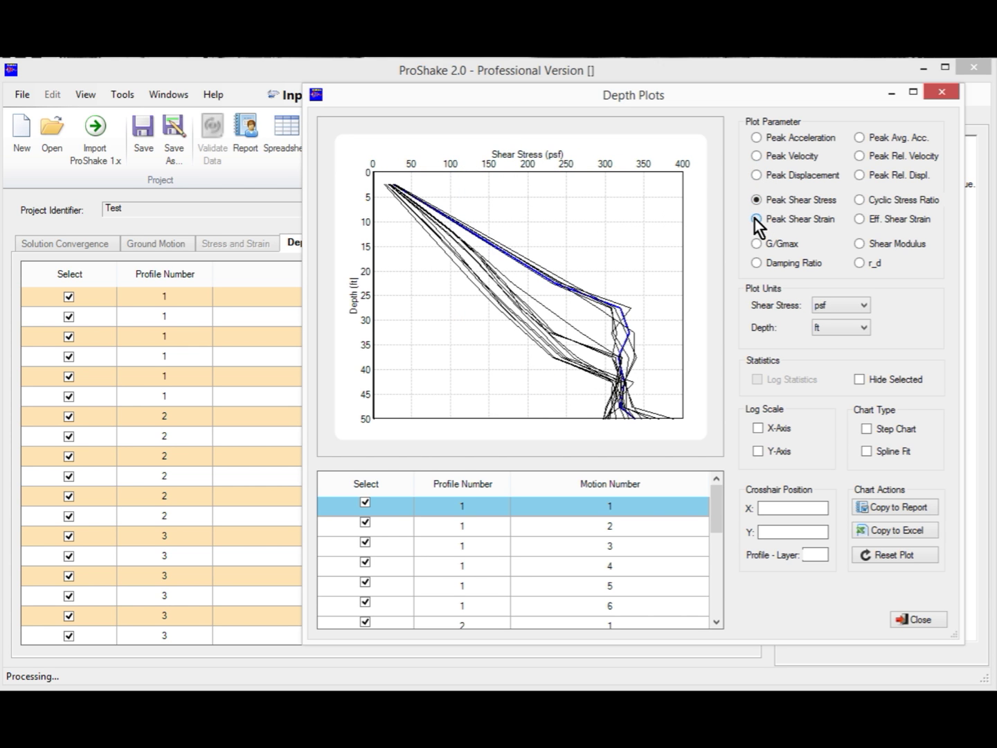
pyautogui.click(755, 218)
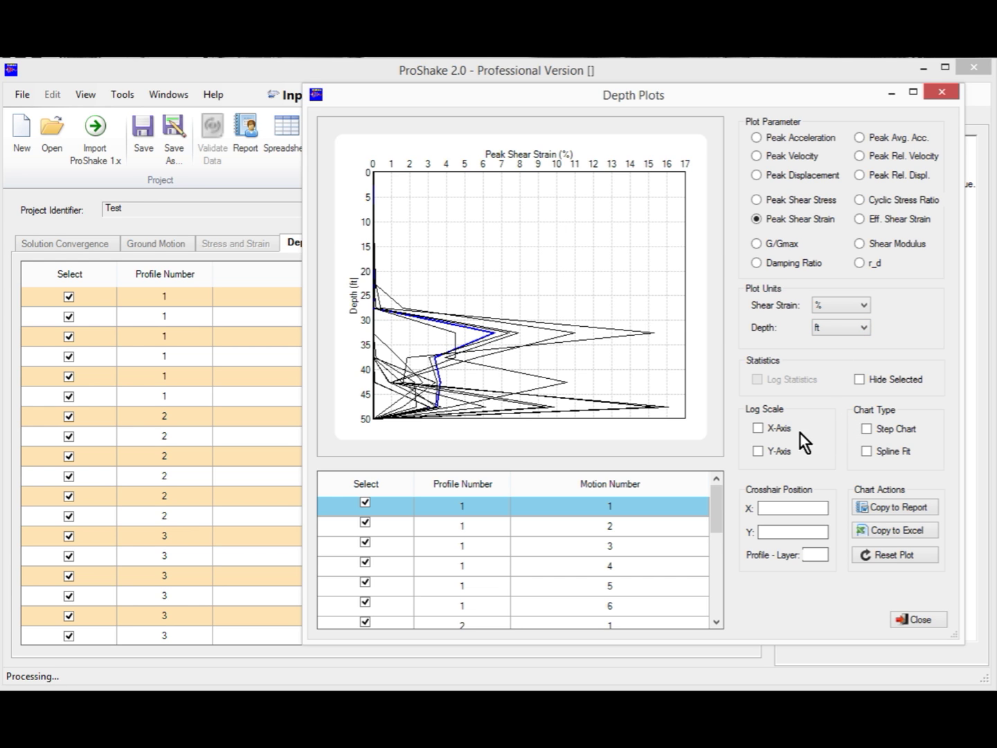
# Step: Put the shear strain axis on log scale, try spline and step curves, then close
pyautogui.click(757, 428)
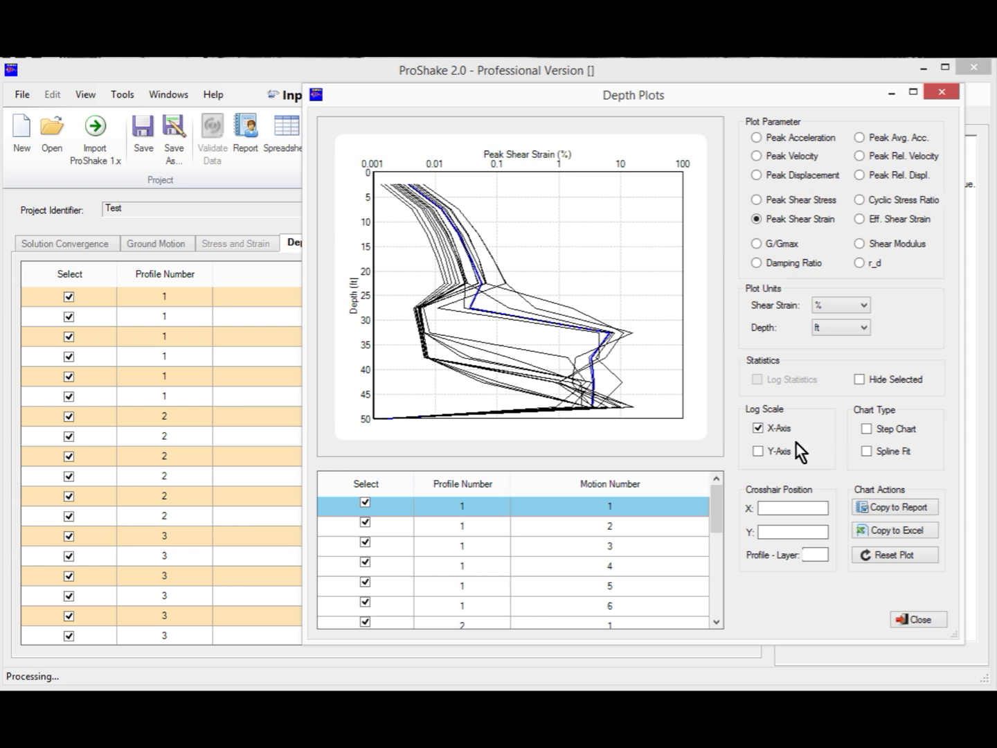
pyautogui.click(866, 452)
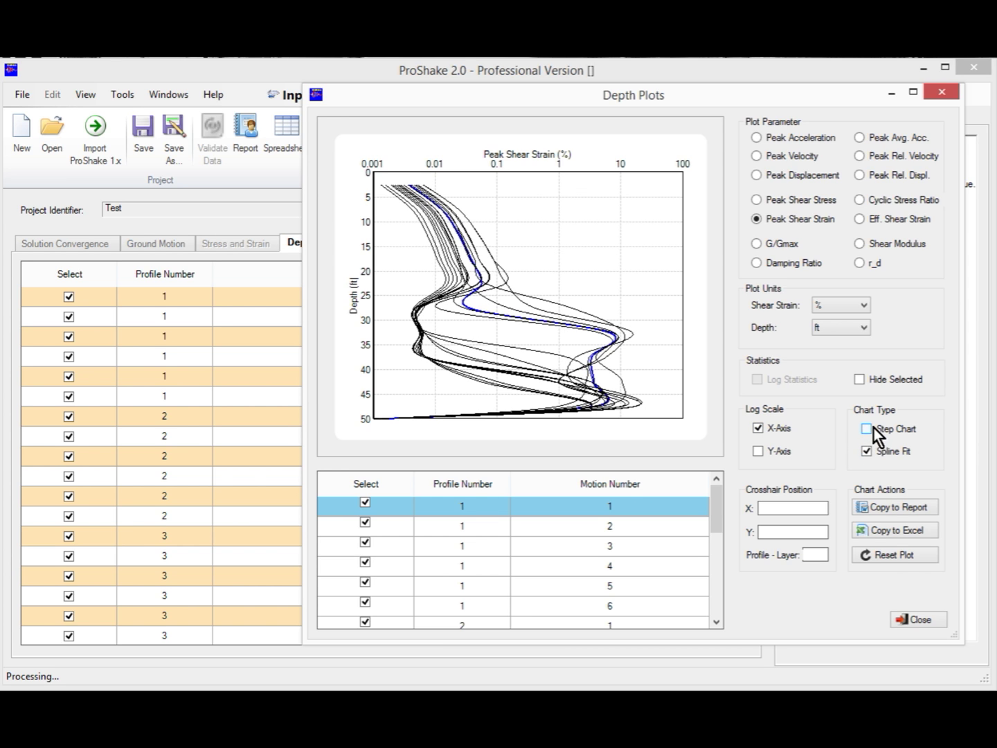
pyautogui.click(870, 429)
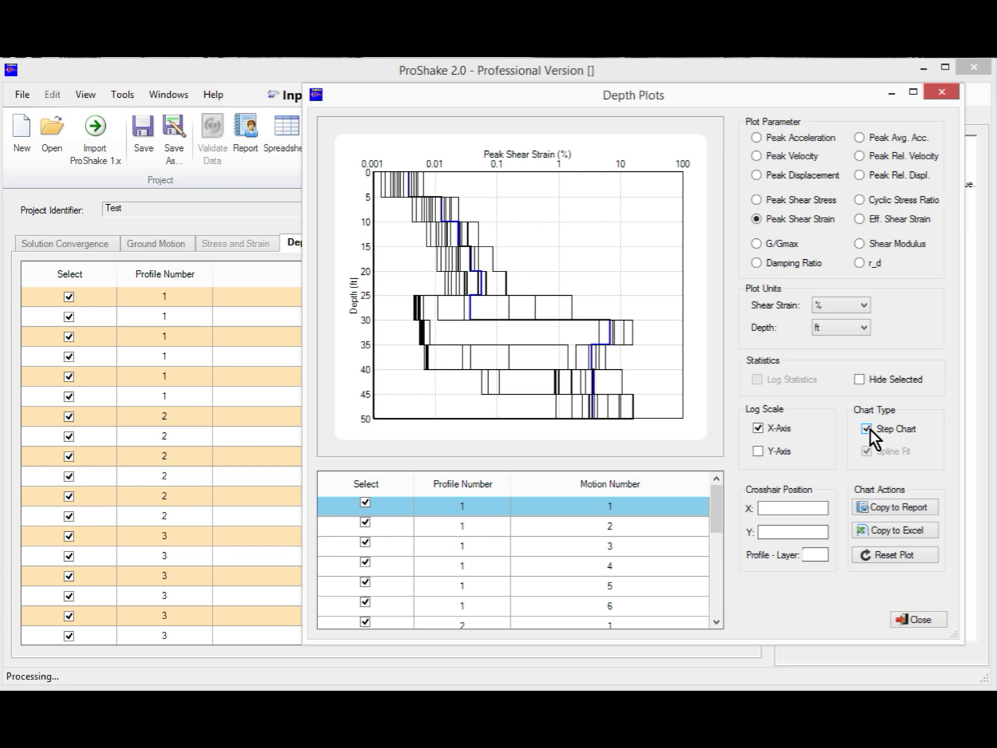
pyautogui.click(869, 427)
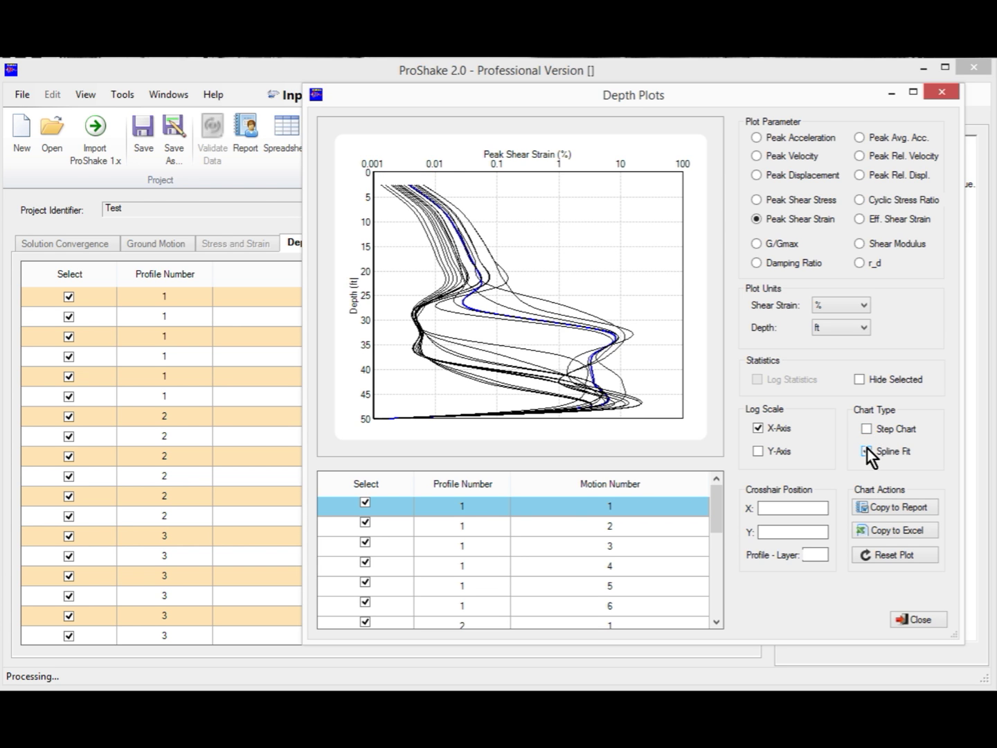
pyautogui.click(867, 451)
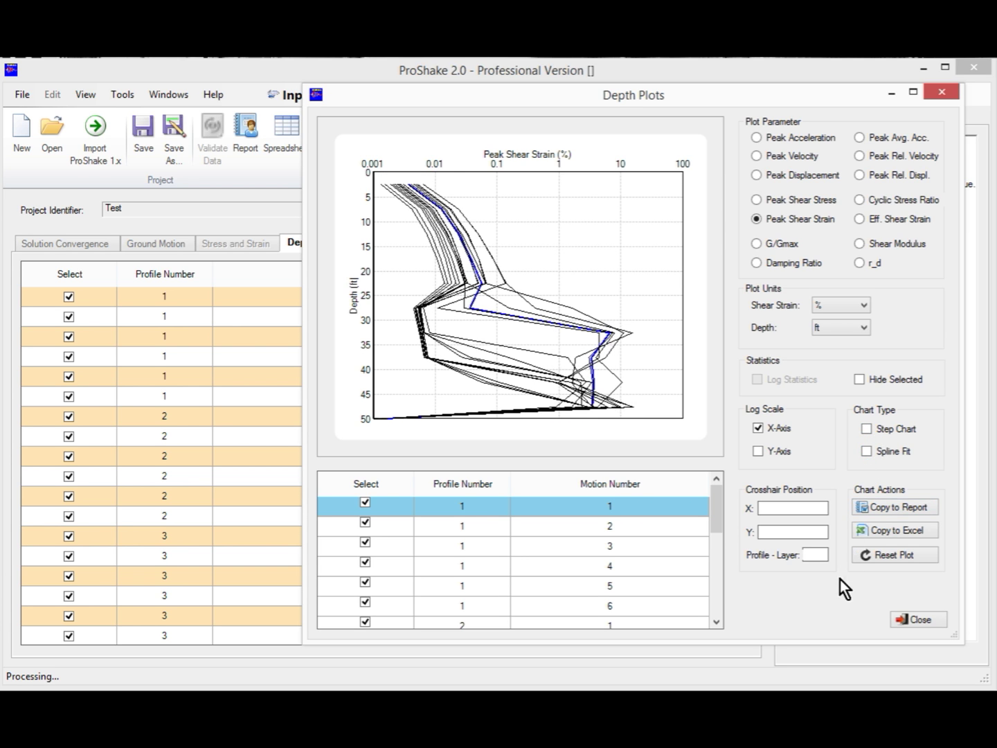
pyautogui.click(925, 620)
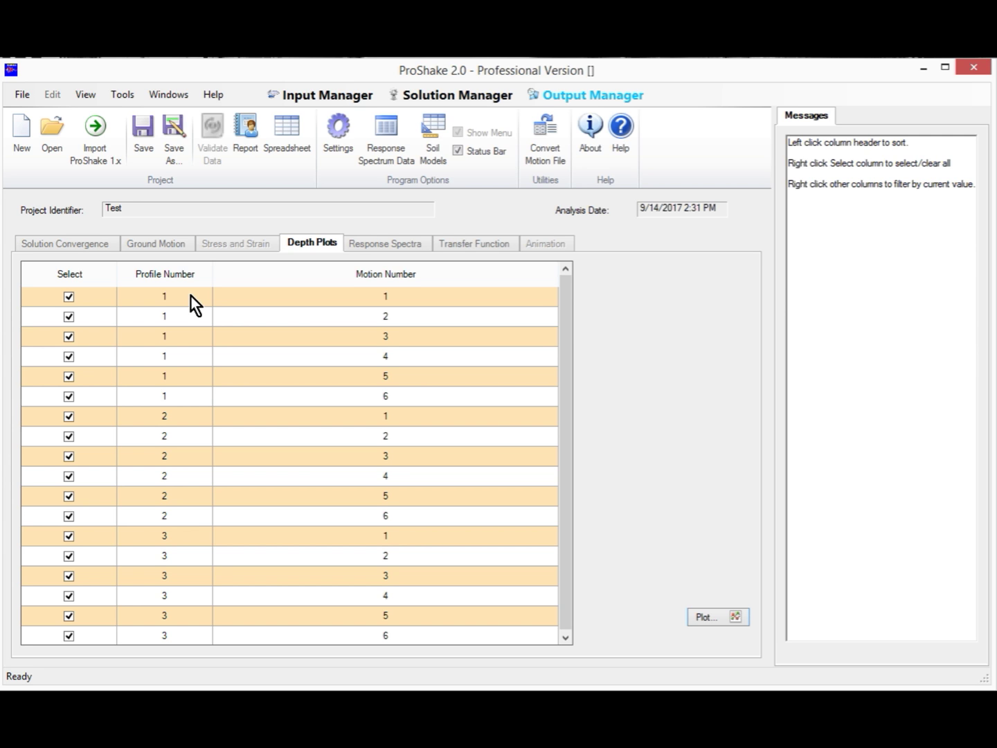
# Step: Filter depth plots to Profile Number 1 and view peak relative velocity and displacement with depth
pyautogui.rightClick(191, 296)
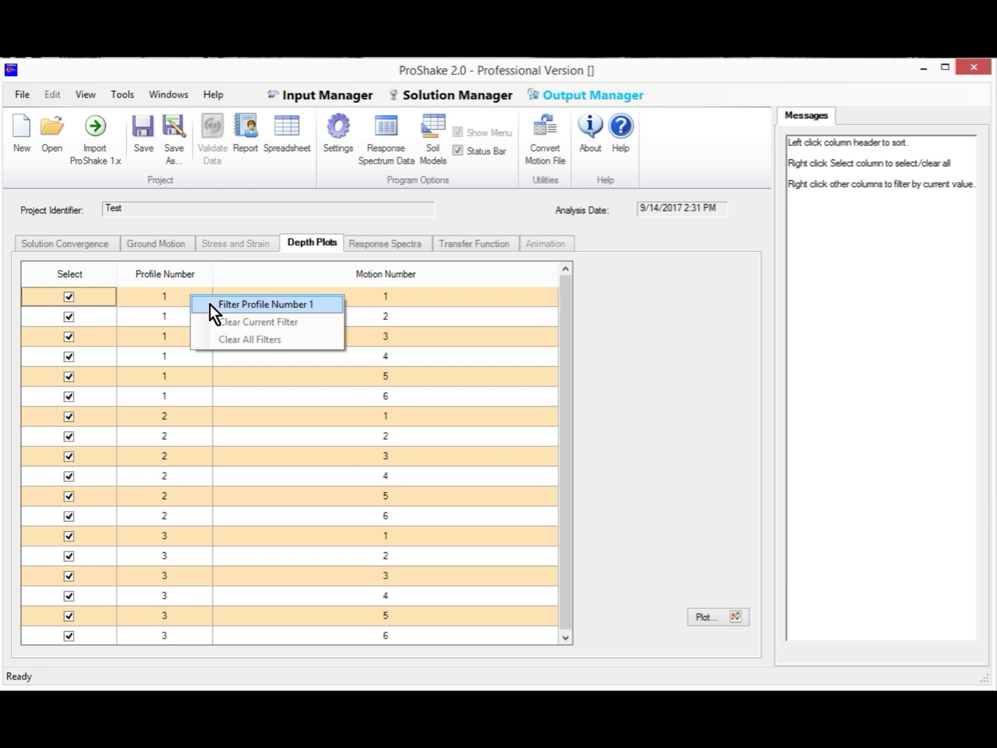
pyautogui.click(210, 304)
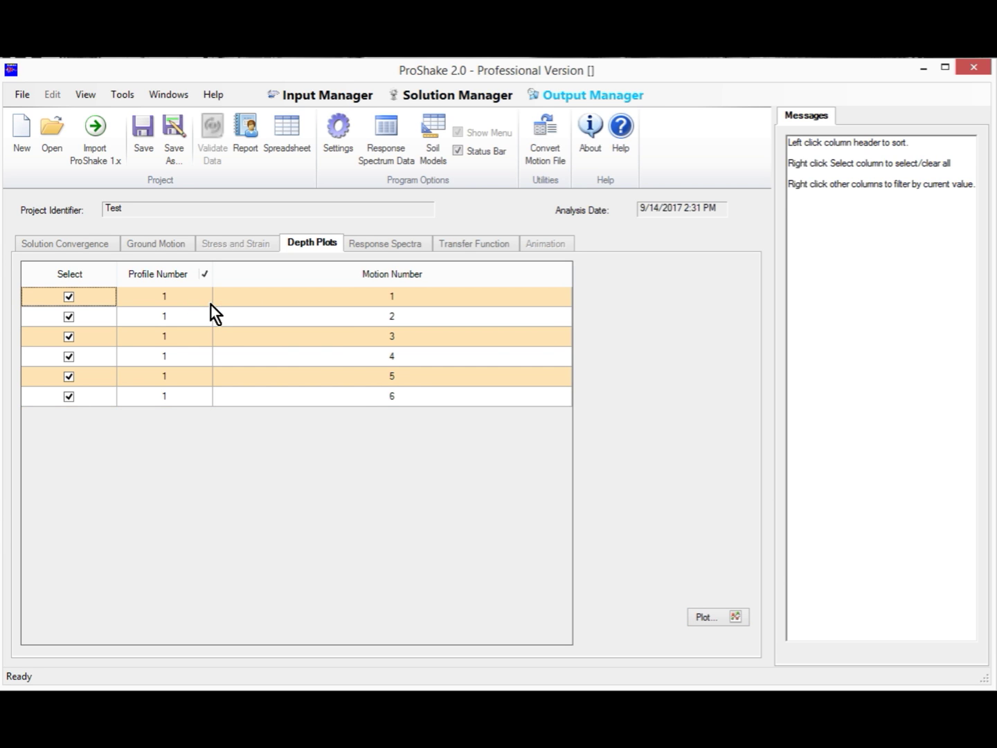
pyautogui.click(723, 615)
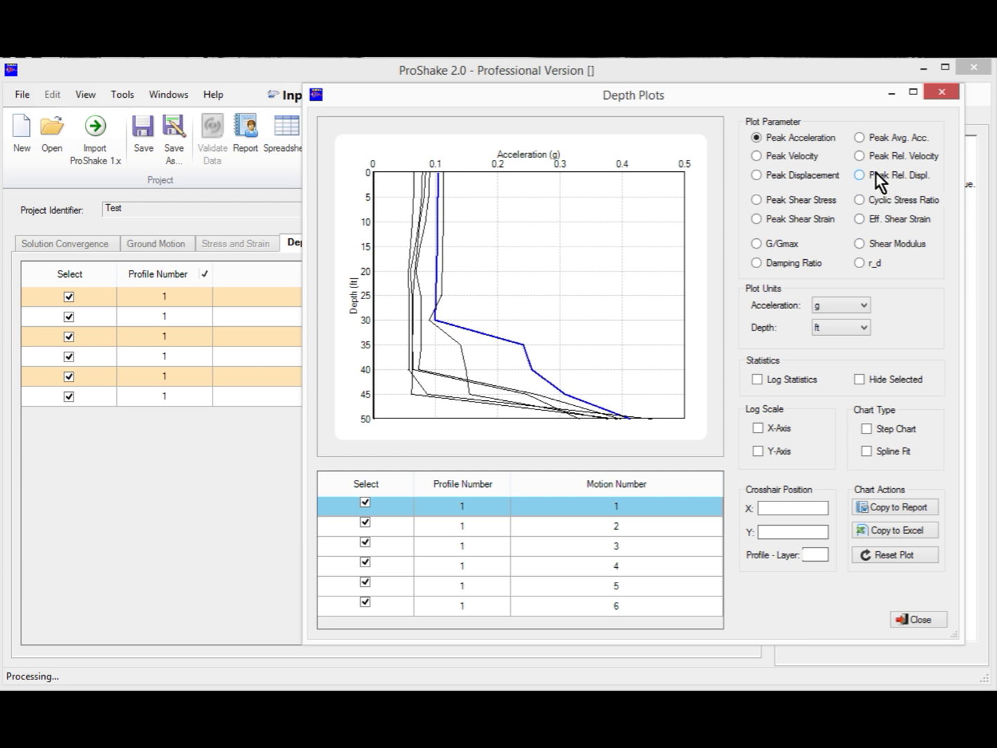
pyautogui.click(860, 155)
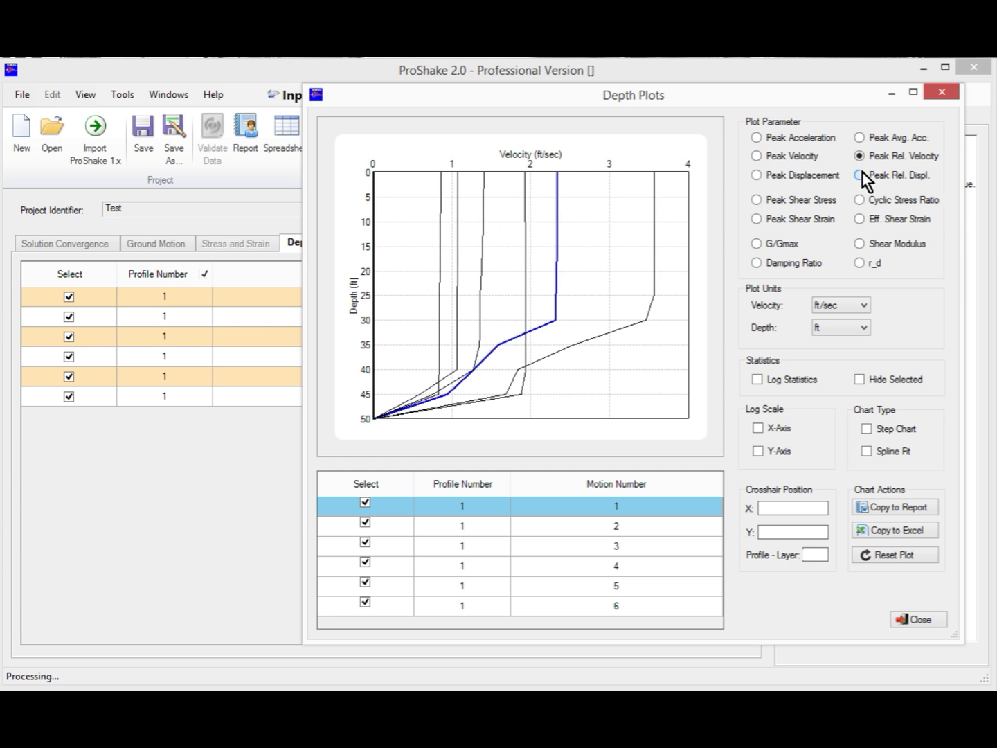
pyautogui.click(862, 173)
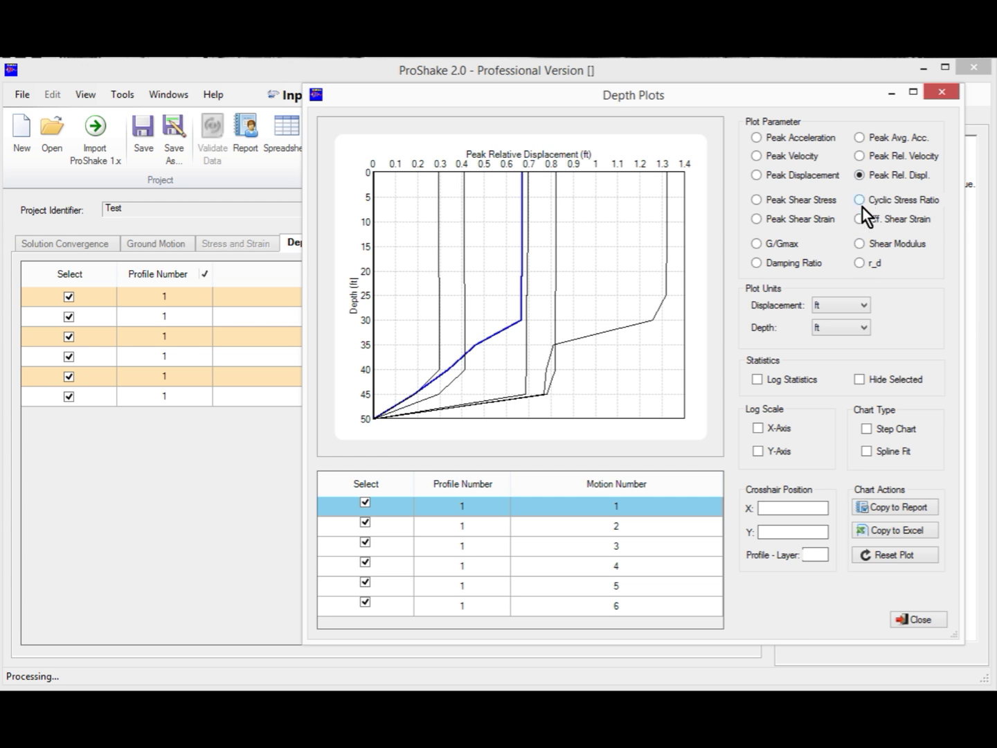
pyautogui.click(931, 623)
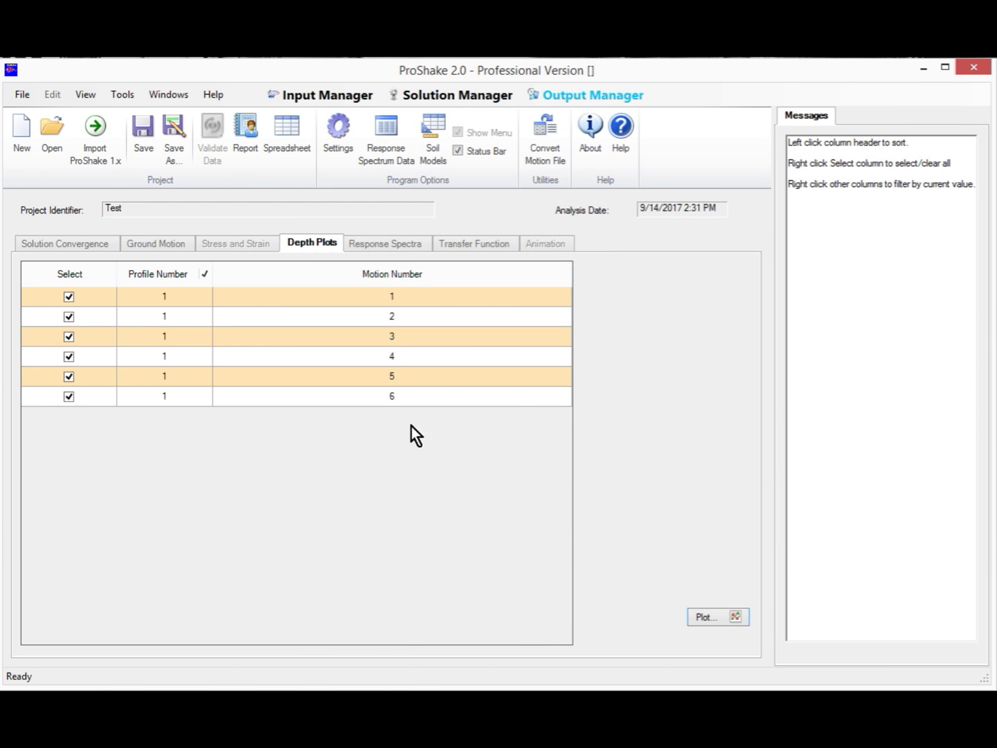
# Step: Clear the profile filter, filter to Motion Number 3, and plot peak acceleration versus depth
pyautogui.rightClick(206, 313)
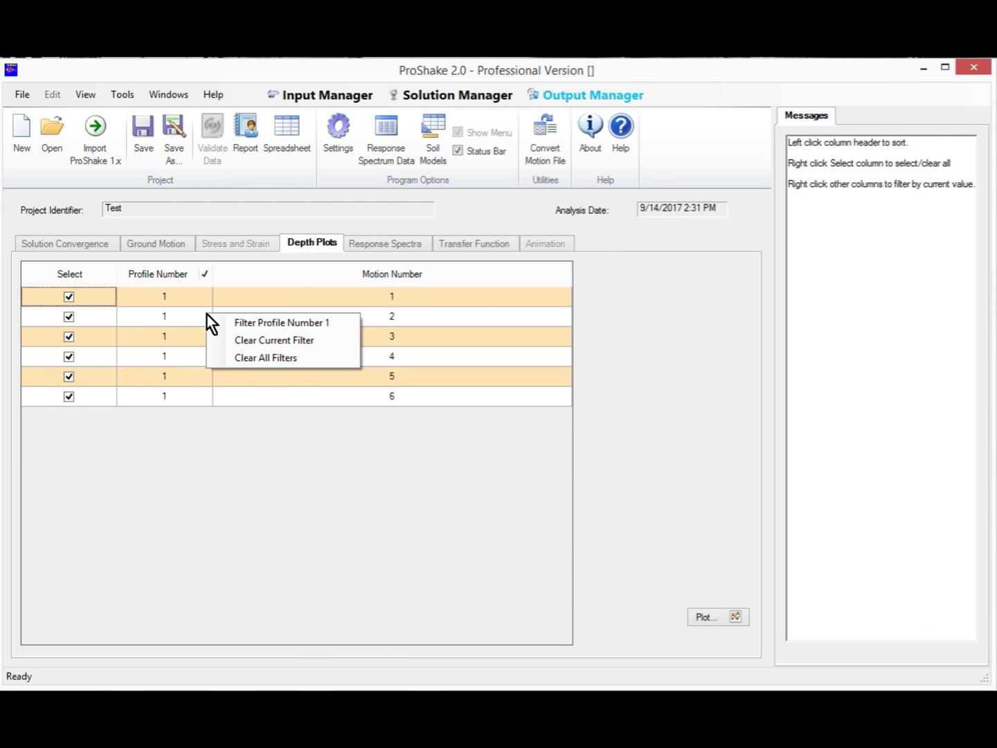
pyautogui.click(241, 358)
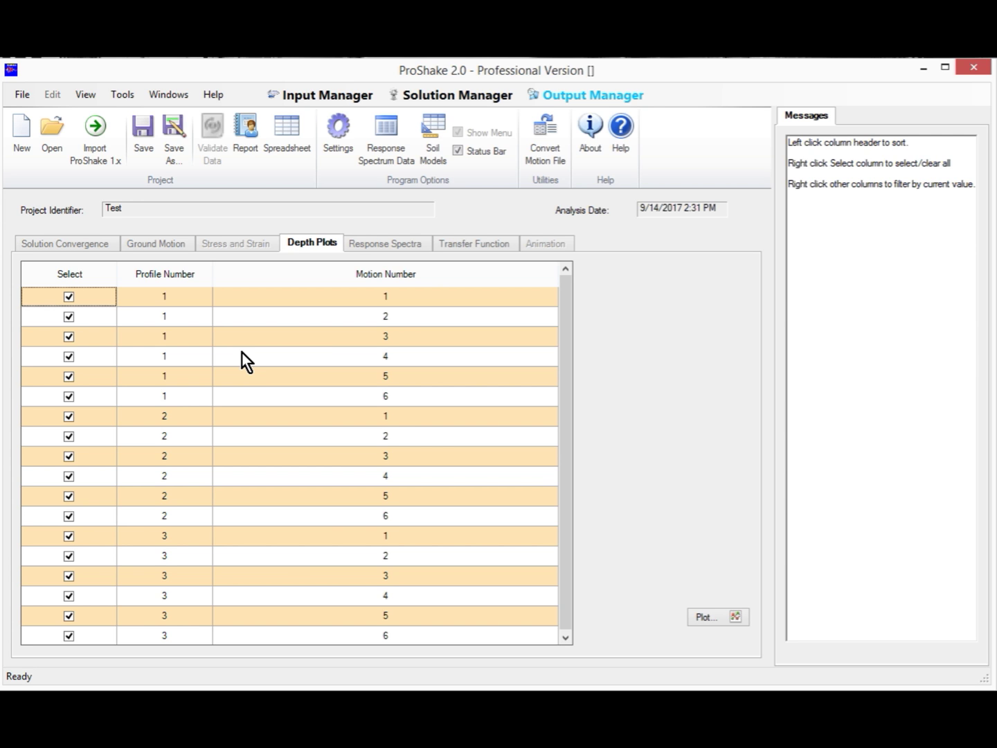
pyautogui.rightClick(290, 333)
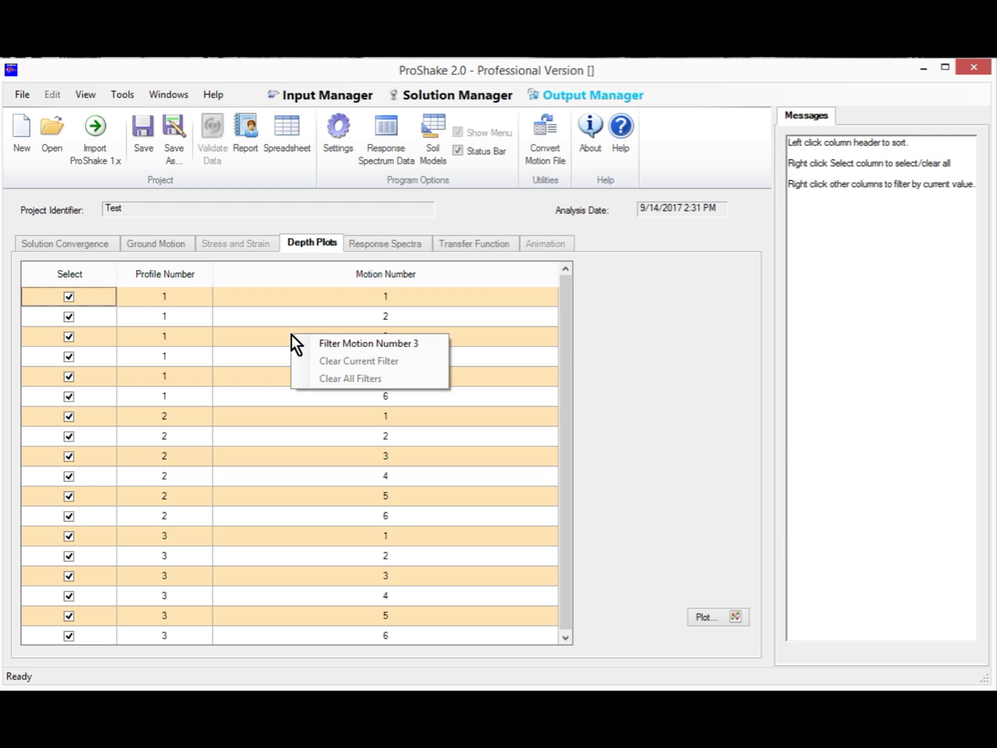
pyautogui.click(344, 342)
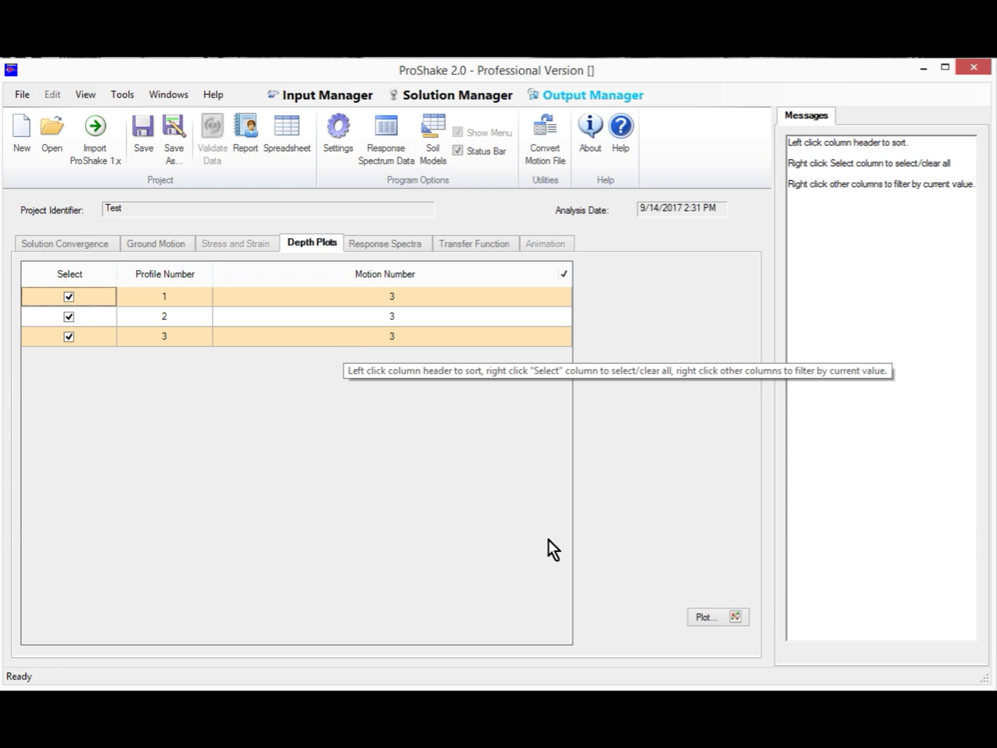
pyautogui.click(713, 616)
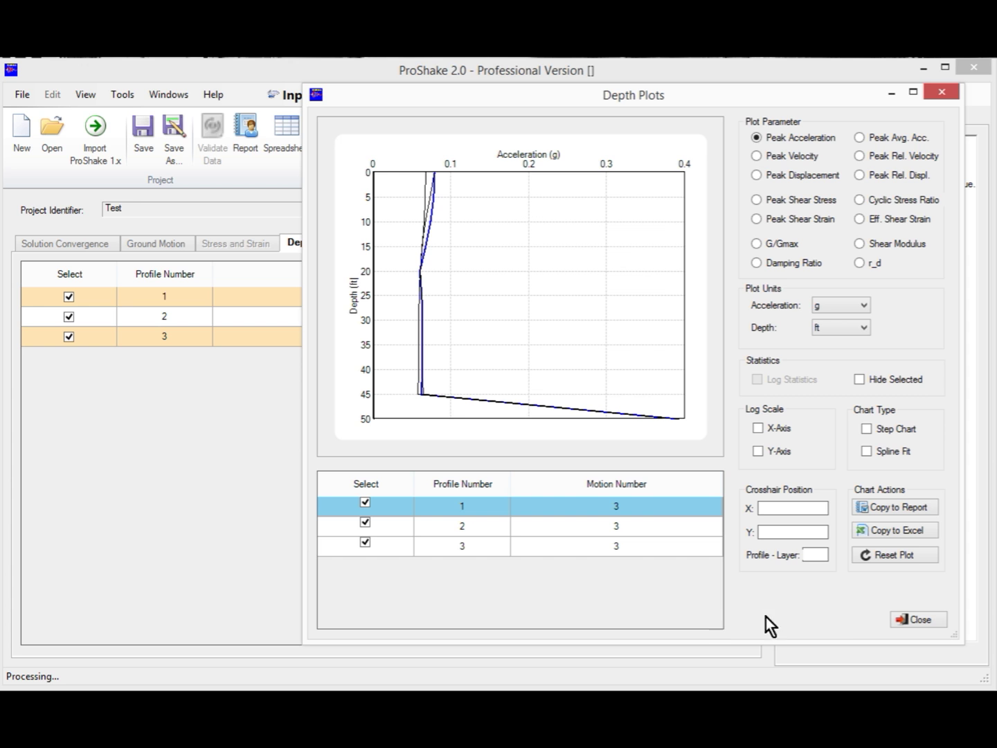
pyautogui.click(925, 620)
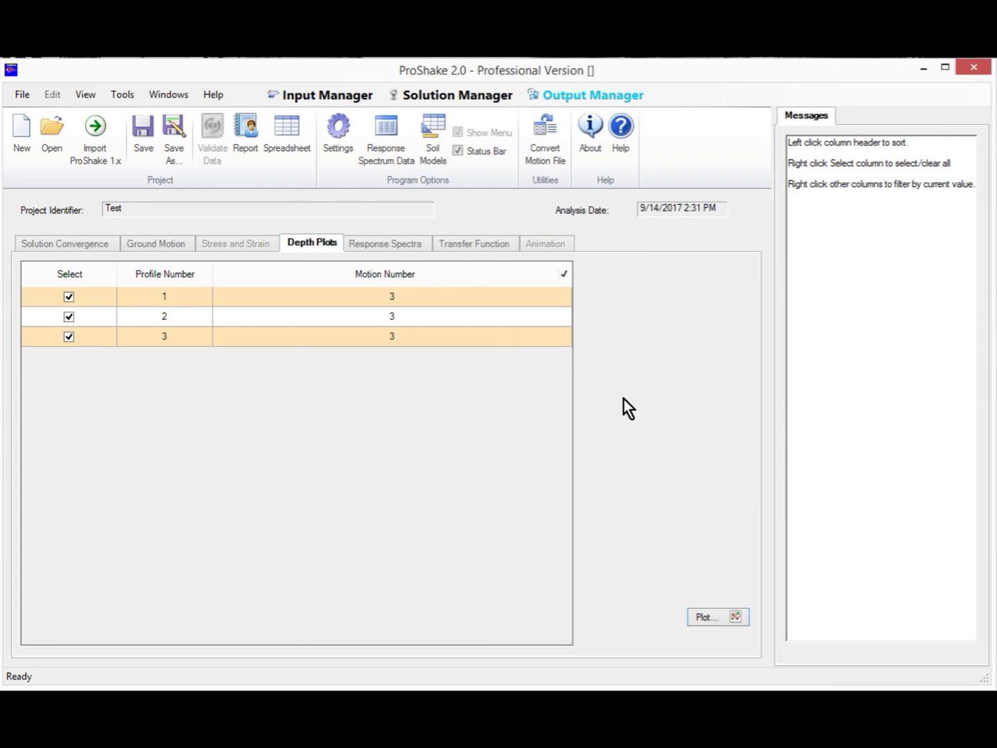
# Step: Select all response spectra rows, filter to Profile 1 and Layer 1, and plot the six 5%-damped spectra
pyautogui.click(401, 246)
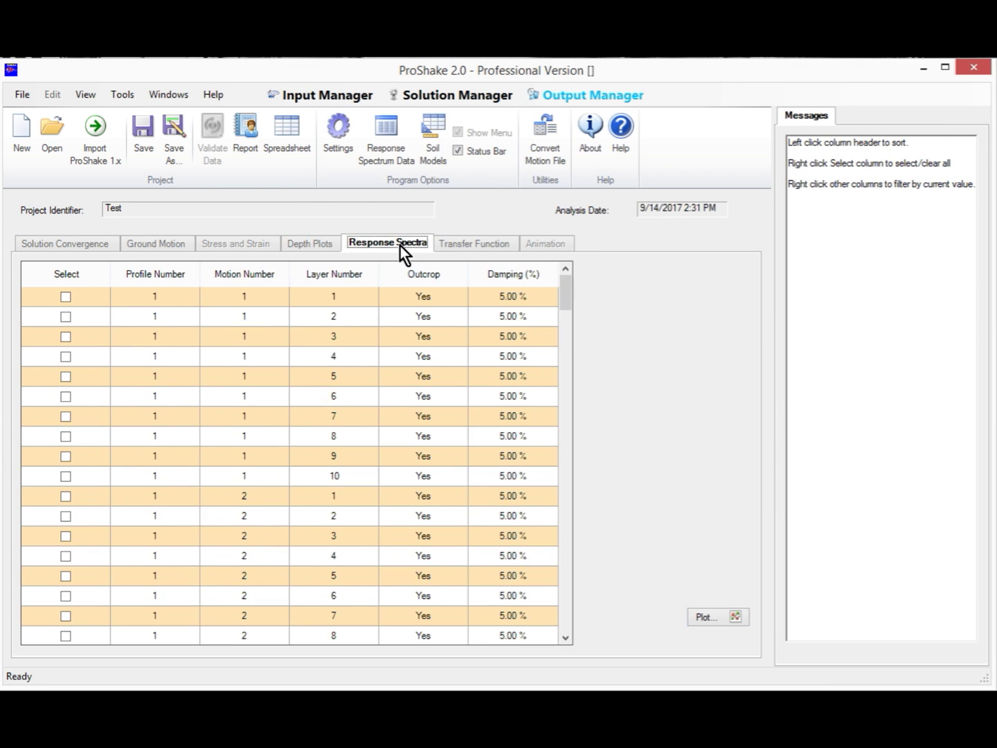
pyautogui.rightClick(99, 343)
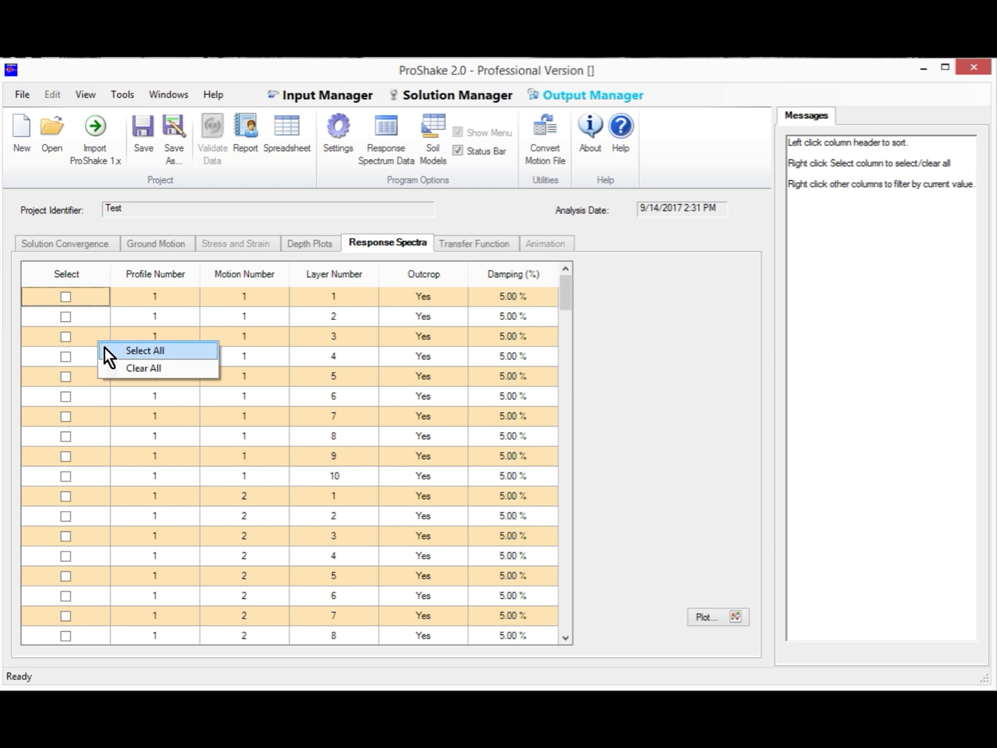
pyautogui.click(105, 349)
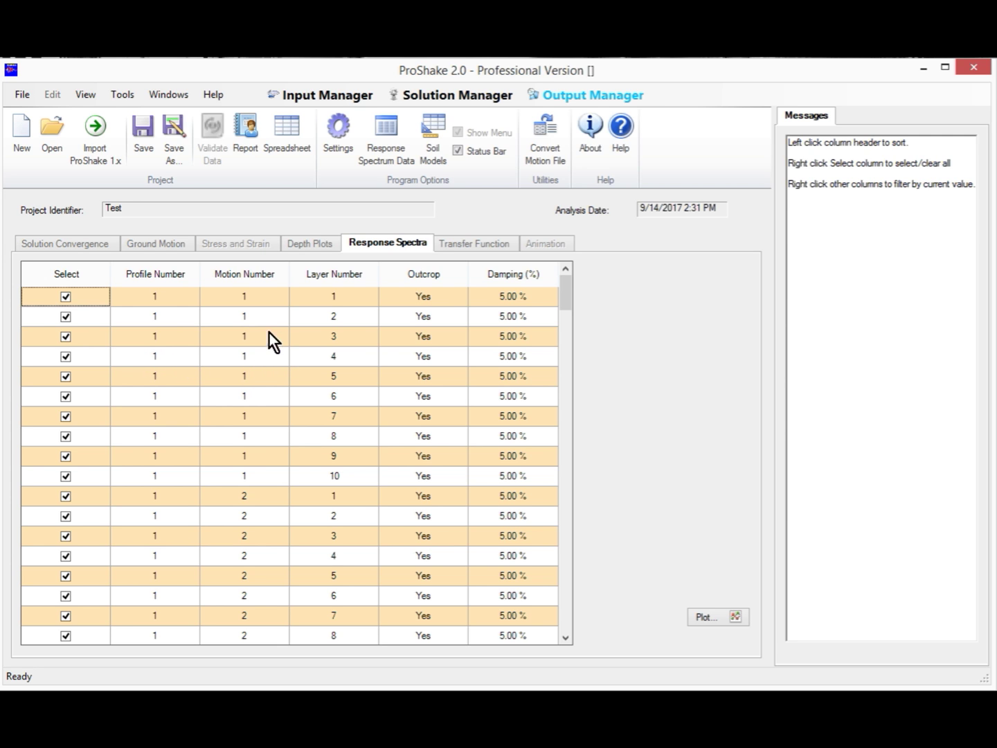
pyautogui.rightClick(180, 297)
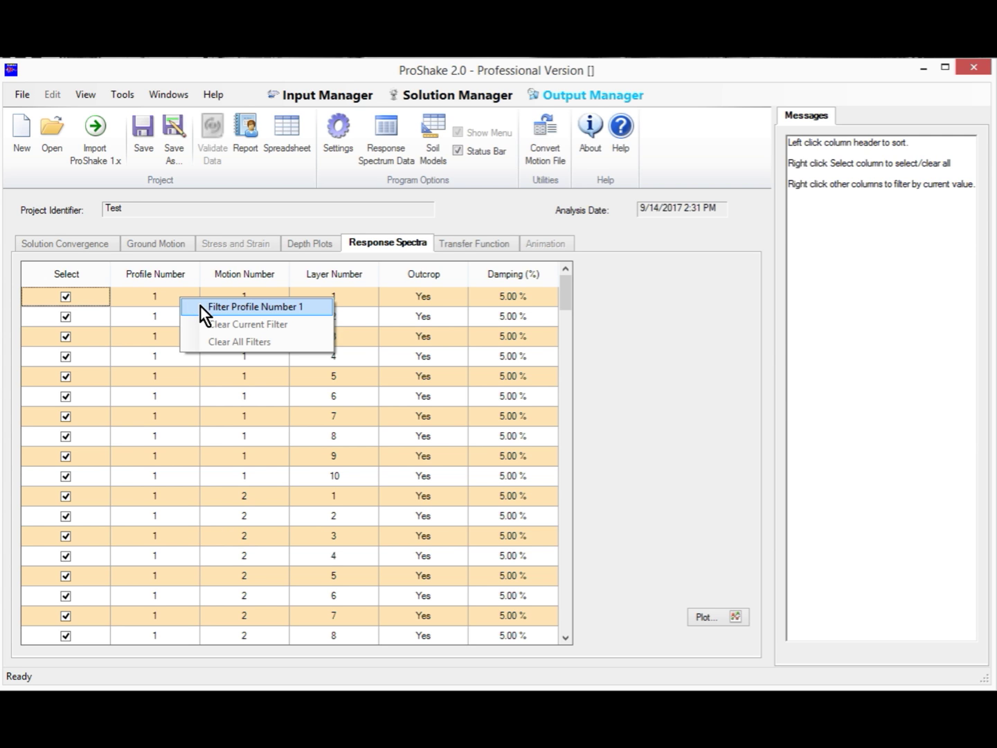
pyautogui.click(200, 307)
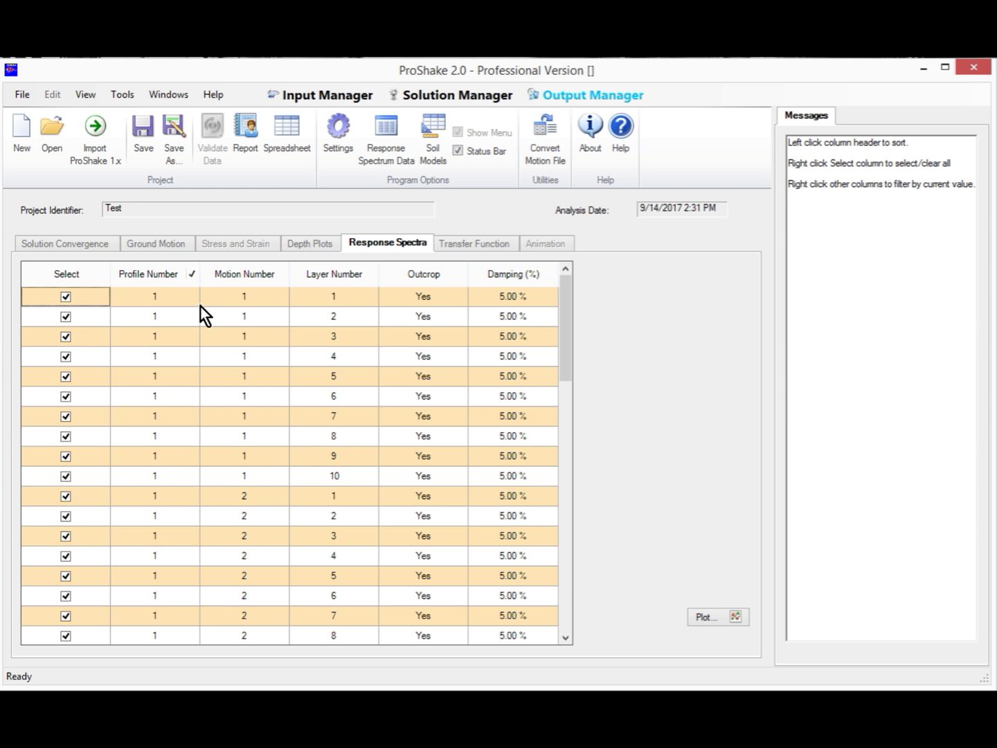
pyautogui.rightClick(309, 295)
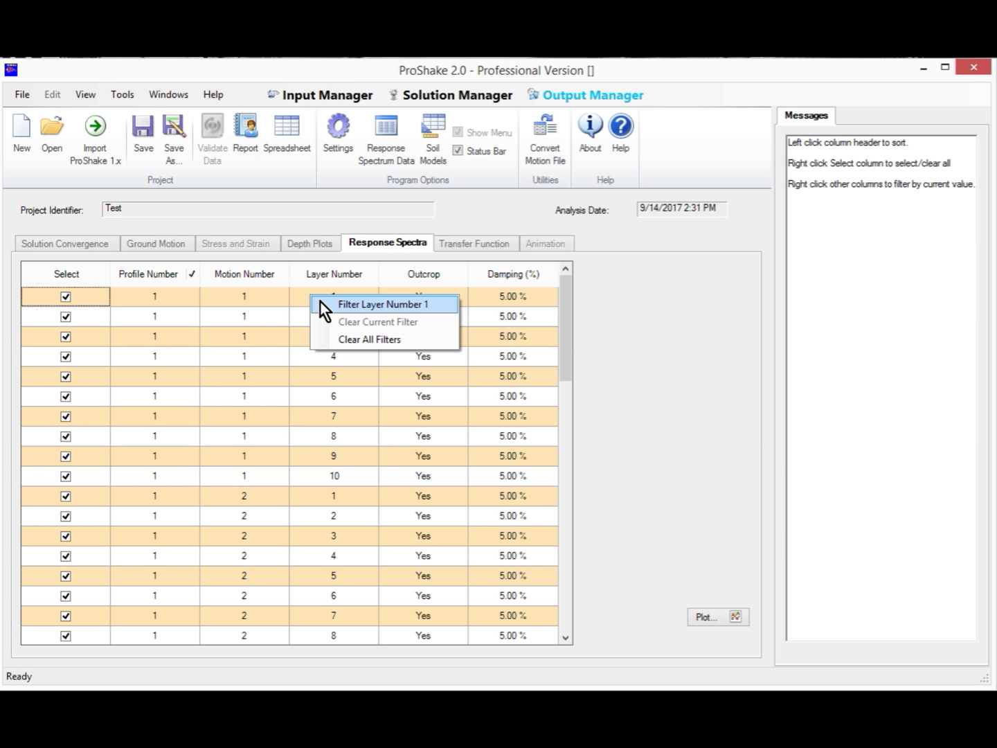
pyautogui.click(331, 306)
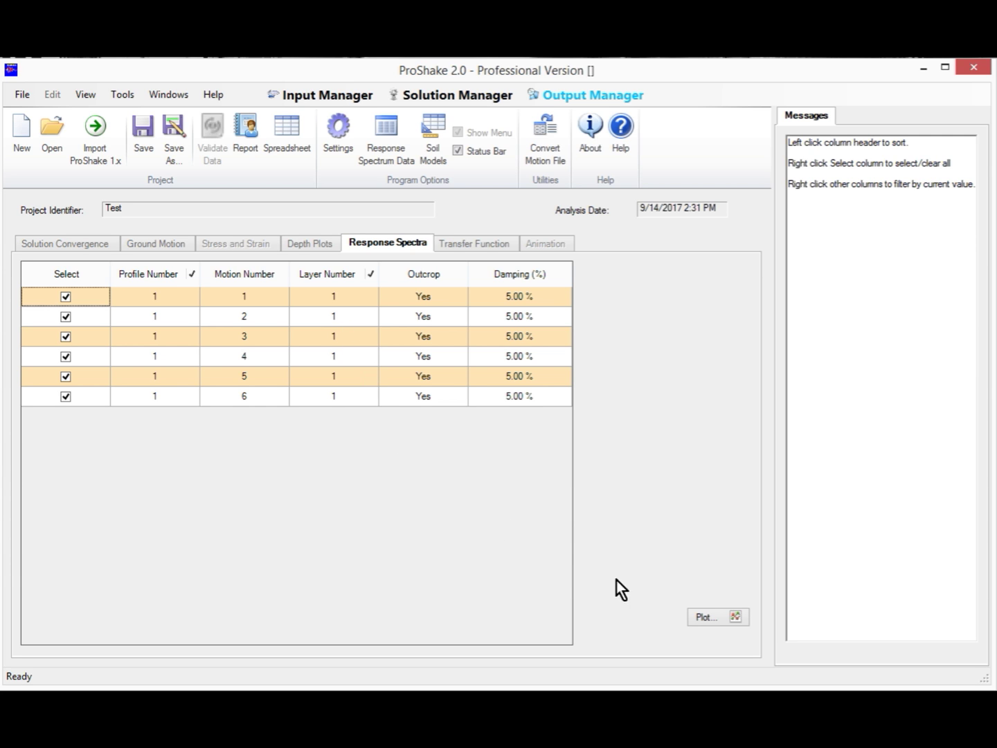
pyautogui.click(713, 622)
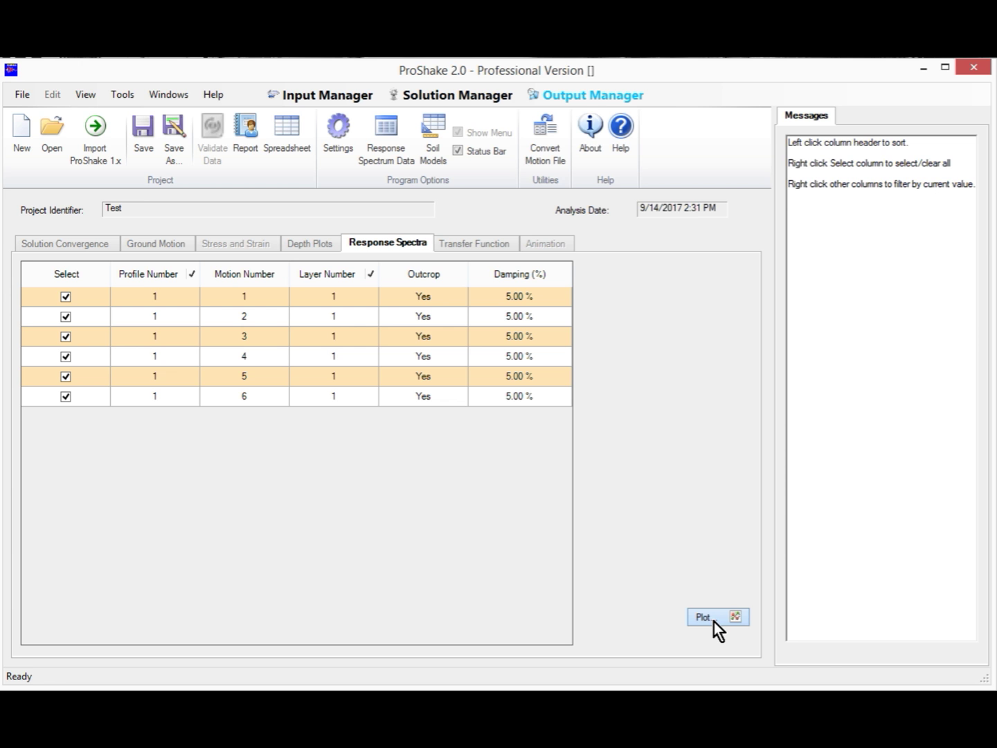
pyautogui.click(714, 622)
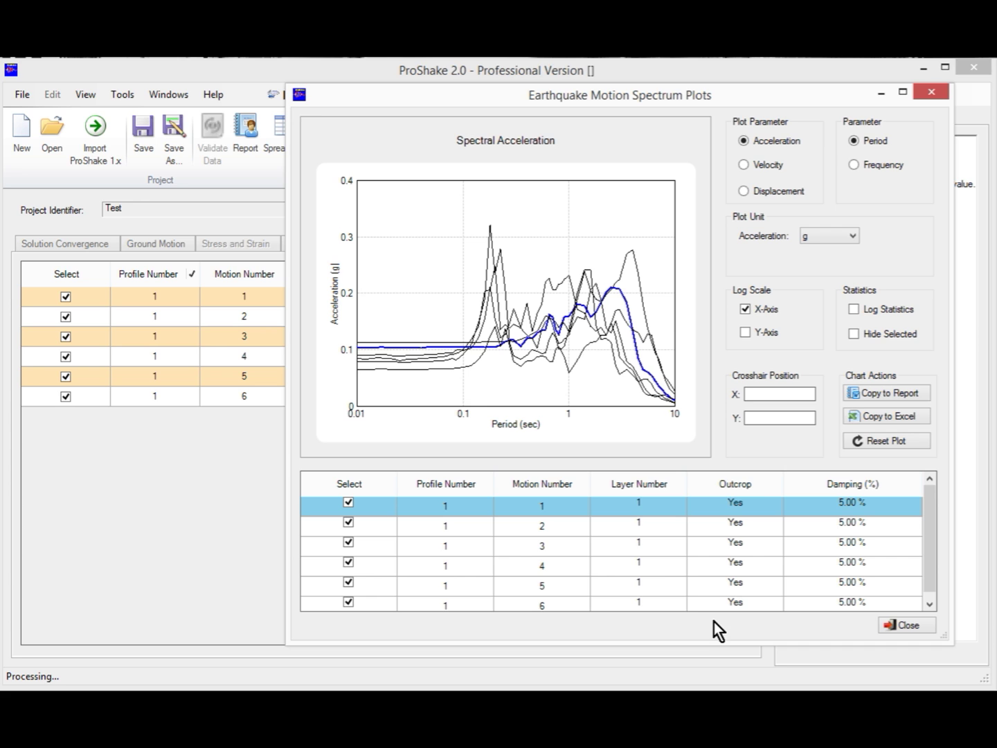
# Step: Highlight the curves for motions 2, 3, 4 and 5, then switch the chart to spectral velocity
pyautogui.click(471, 526)
pyautogui.click(476, 548)
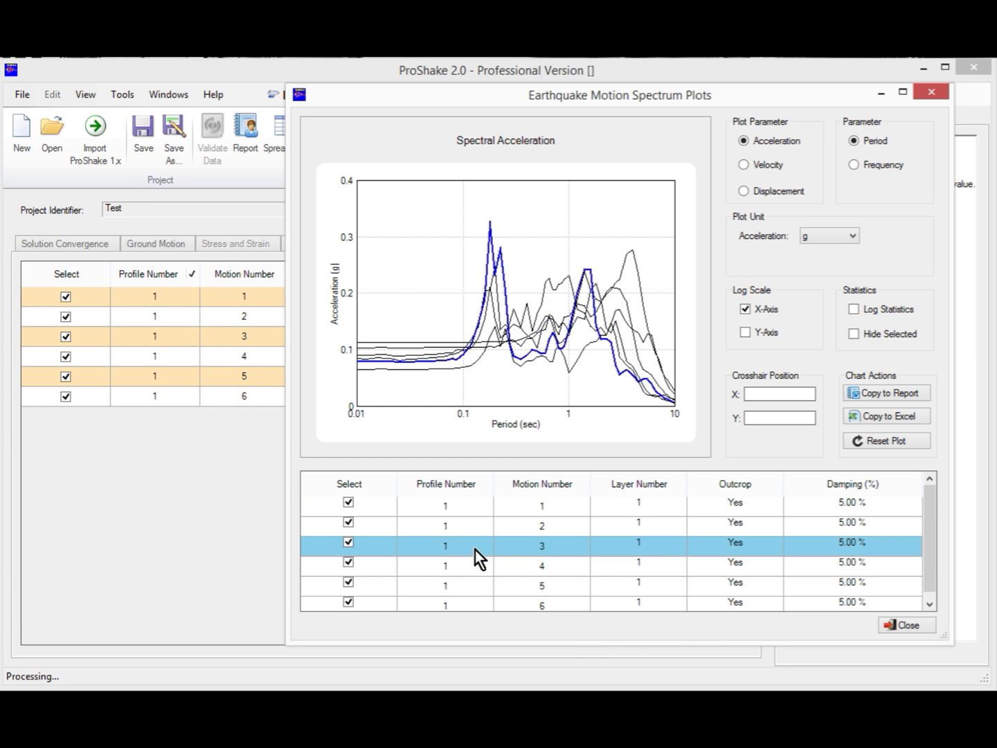
pyautogui.click(471, 566)
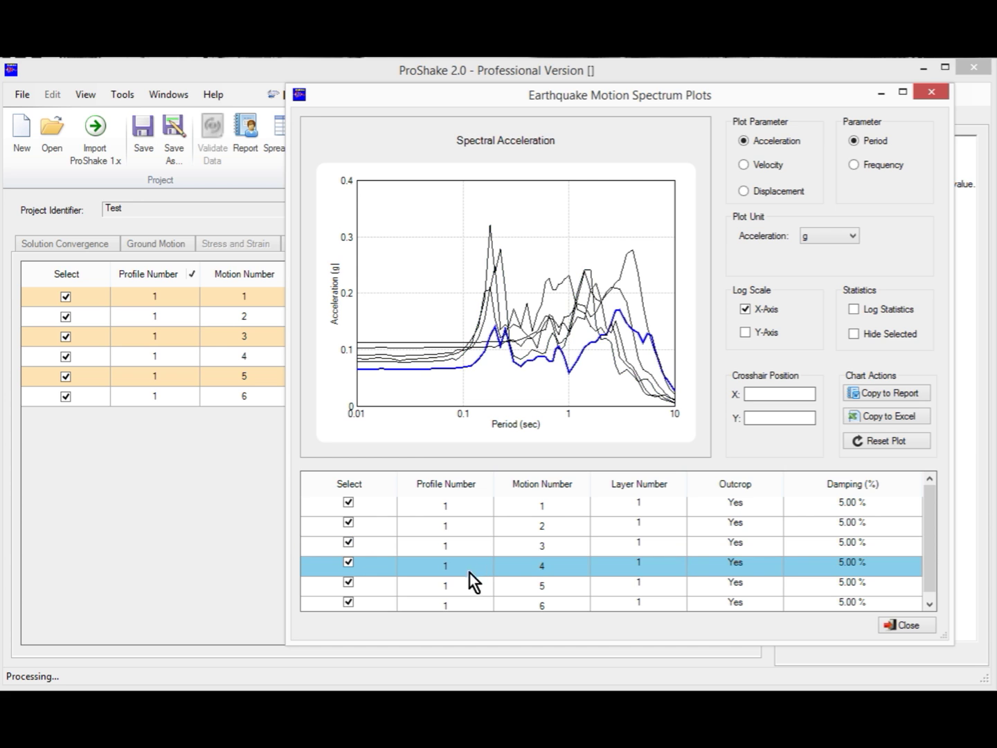
pyautogui.click(467, 586)
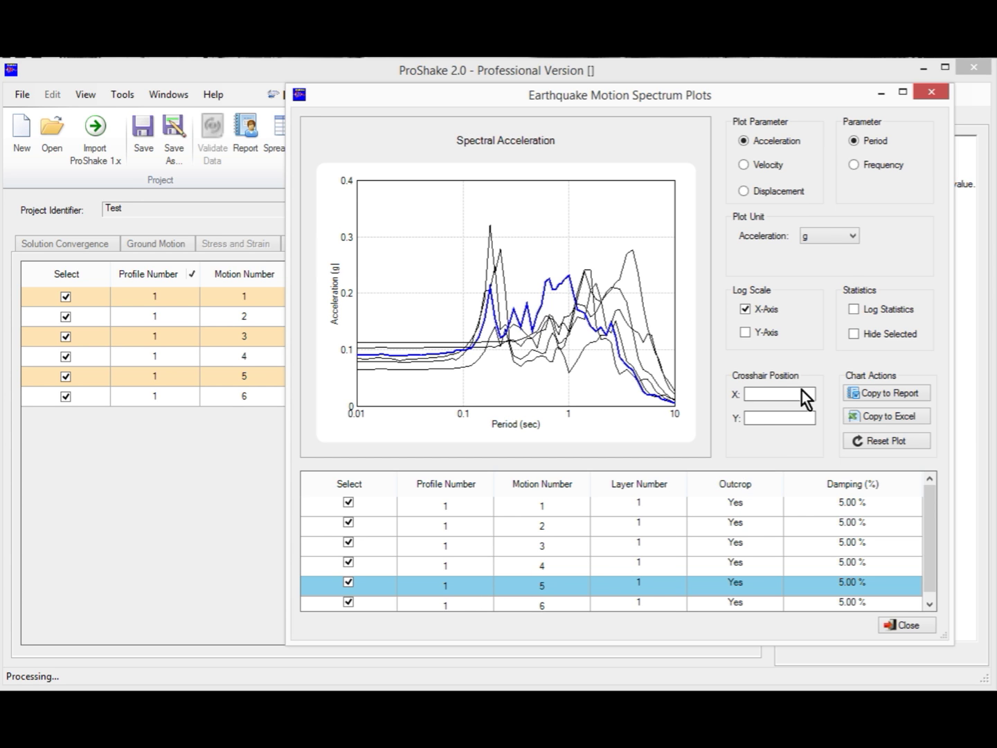
pyautogui.click(746, 165)
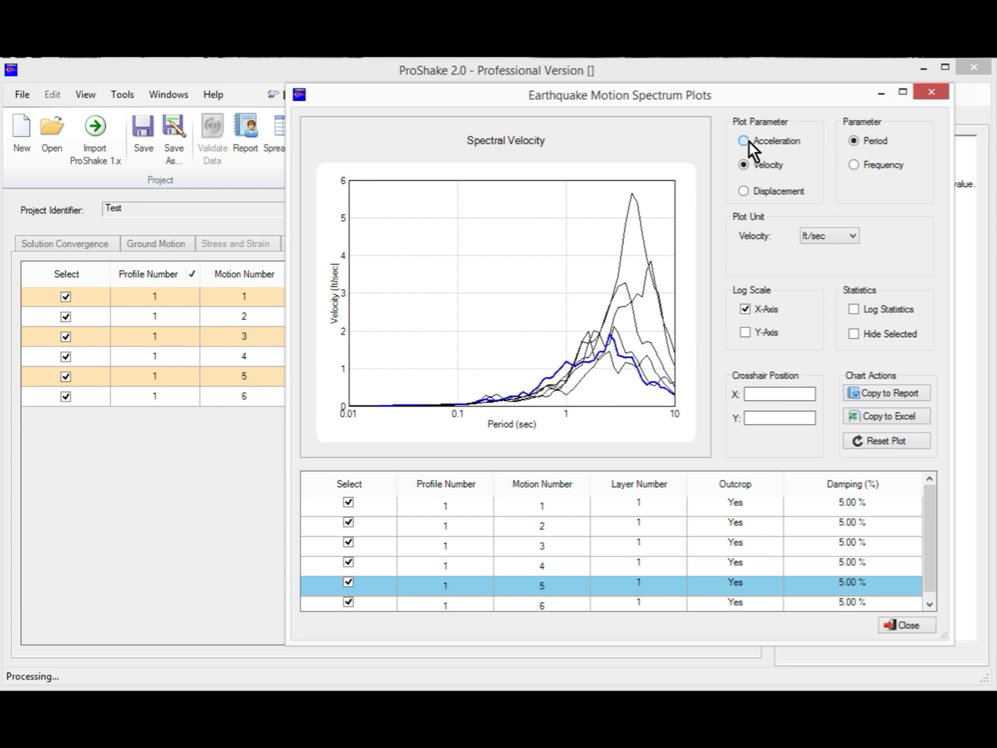
# Step: Return to spectral acceleration versus period, trying frequency and log axes before keeping a log period axis
pyautogui.click(745, 141)
pyautogui.click(854, 165)
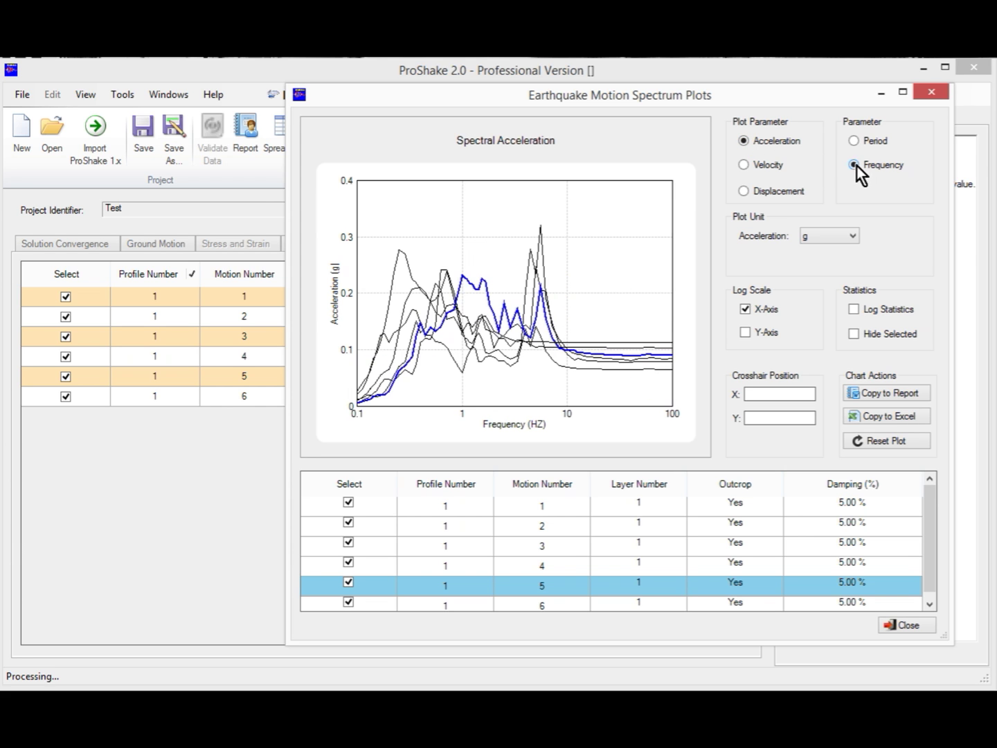
pyautogui.click(857, 140)
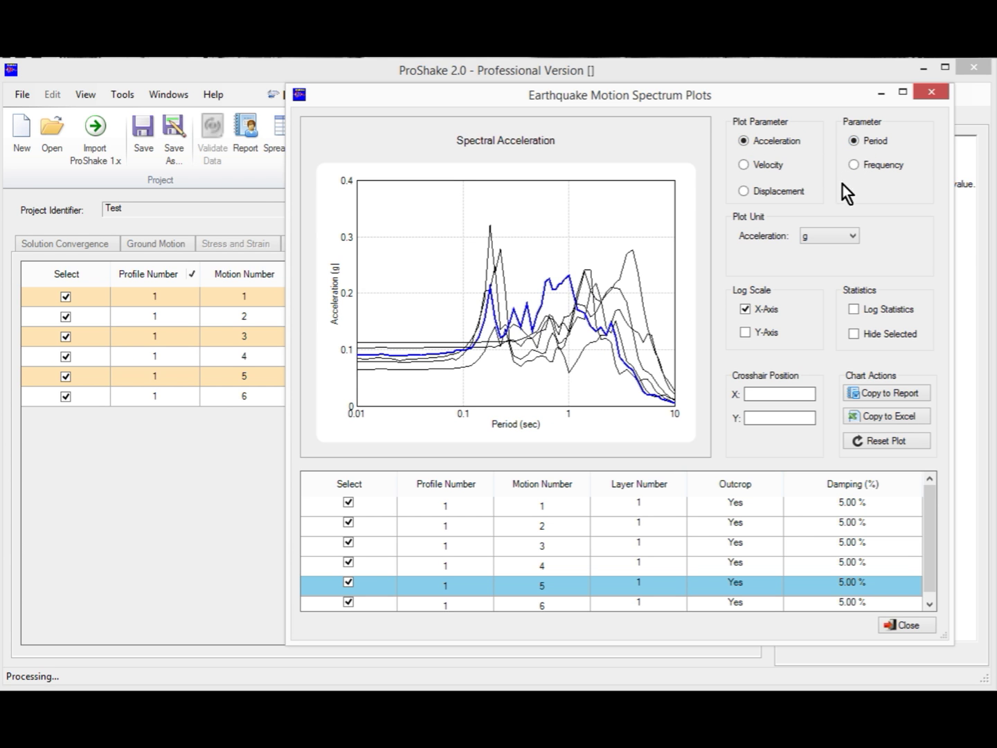
pyautogui.click(746, 333)
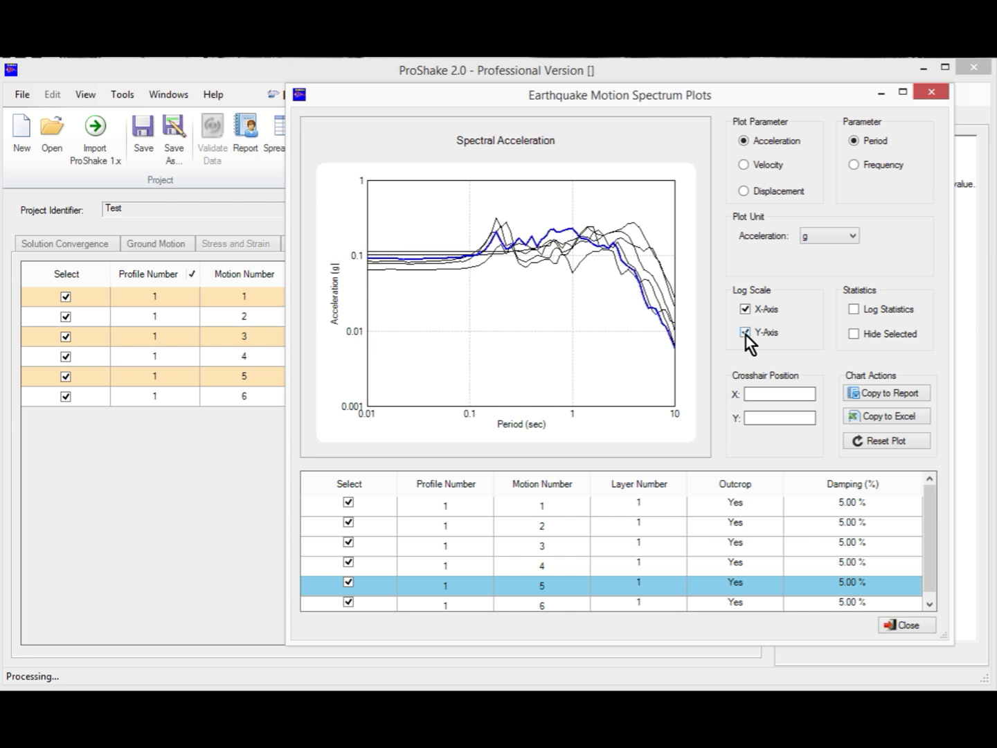
pyautogui.click(745, 309)
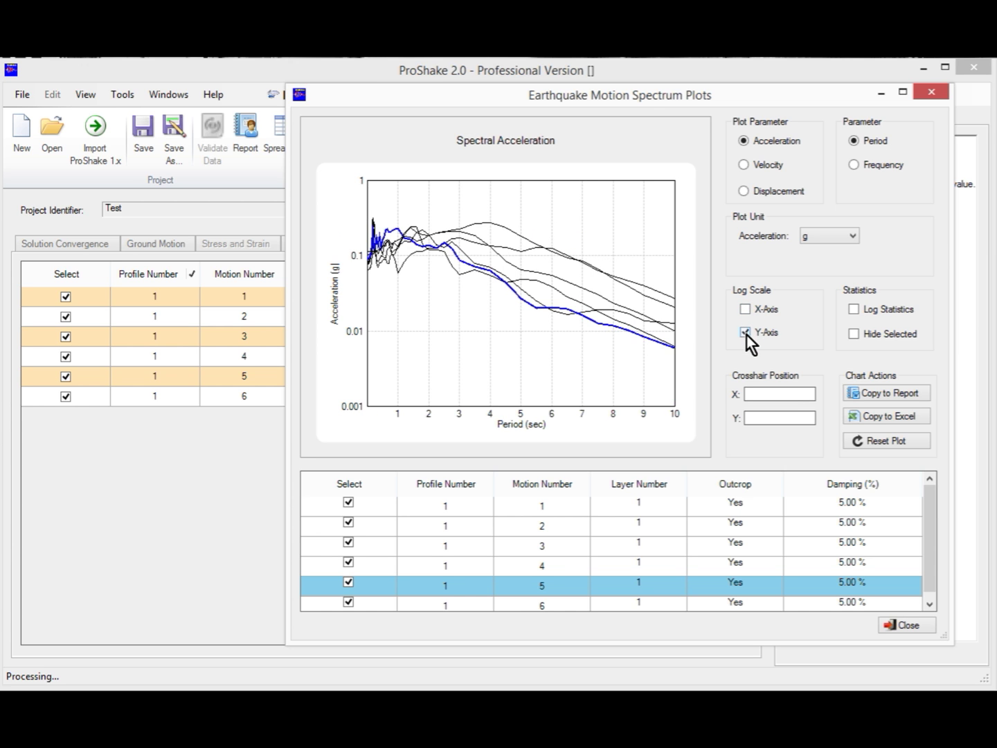
pyautogui.click(746, 334)
pyautogui.click(744, 309)
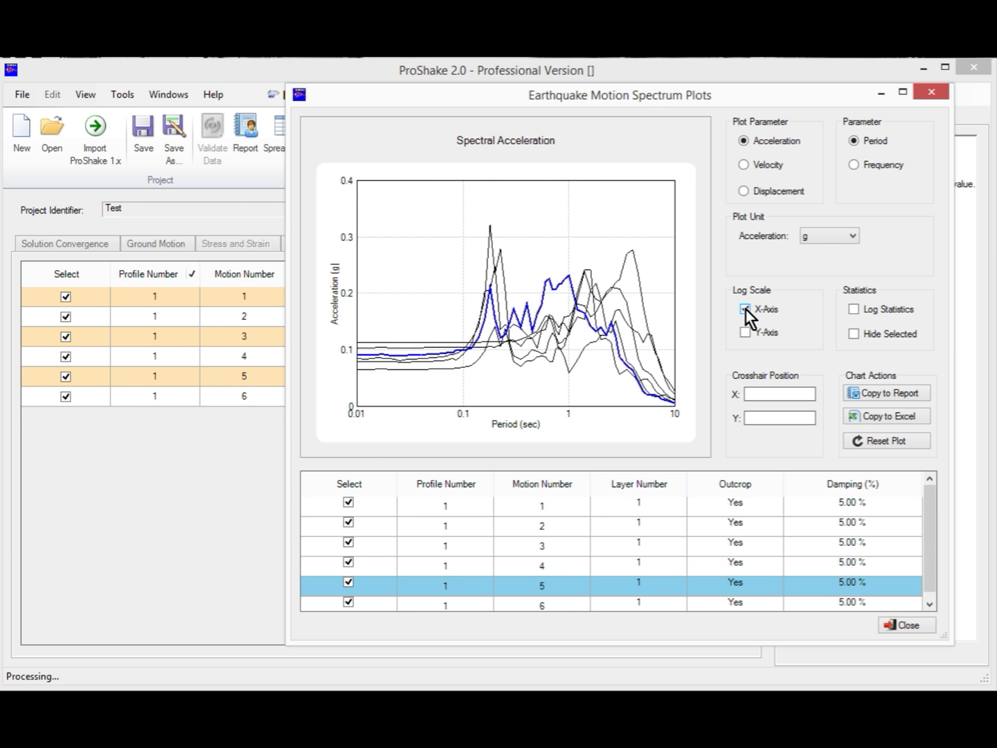
# Step: Toggle the log statistics overlay and hidden individual curves on and off, then close the spectrum plots
pyautogui.click(854, 311)
pyautogui.click(857, 335)
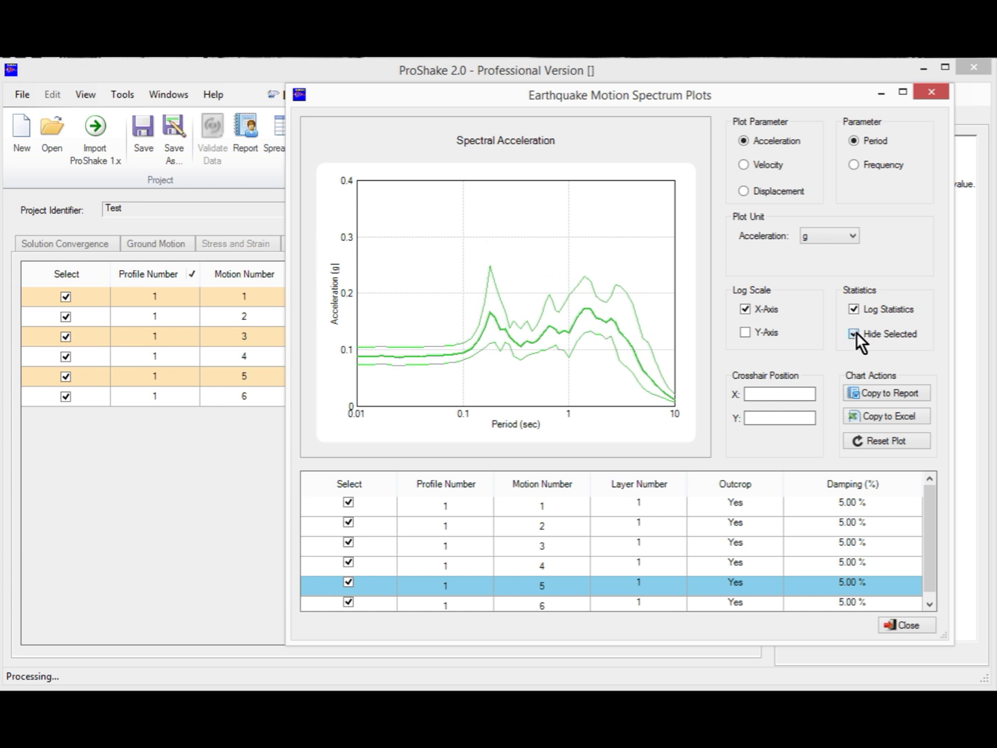
pyautogui.click(855, 334)
pyautogui.click(854, 312)
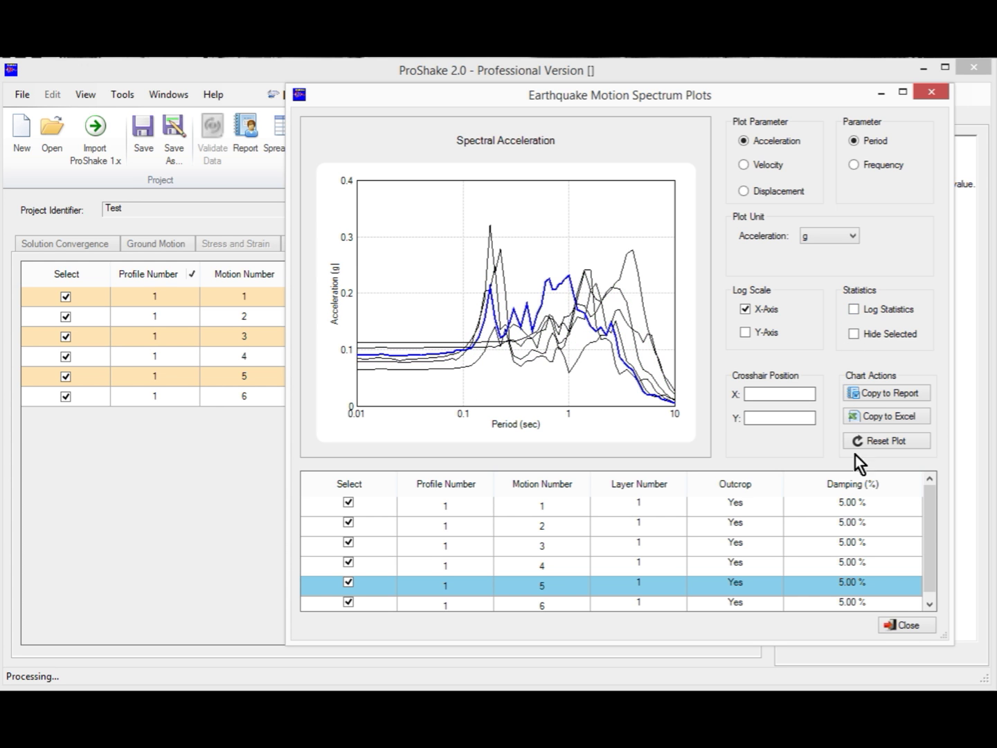
pyautogui.click(918, 625)
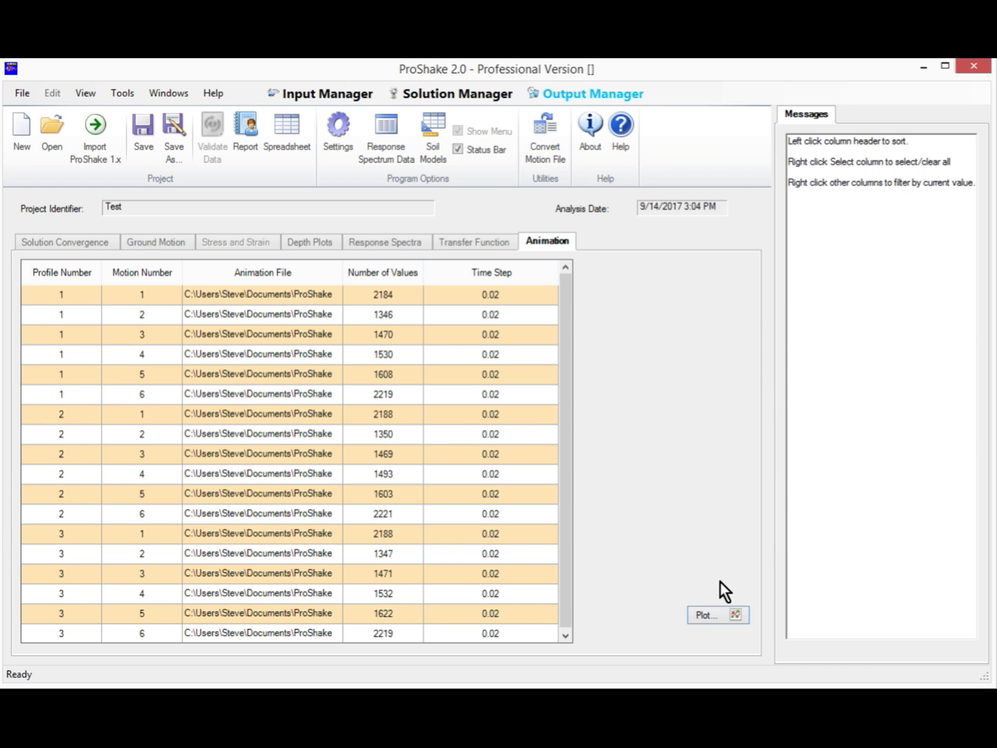
# Step: Play the depth animation of relative displacement for Profile 2, Motion 2
pyautogui.click(713, 616)
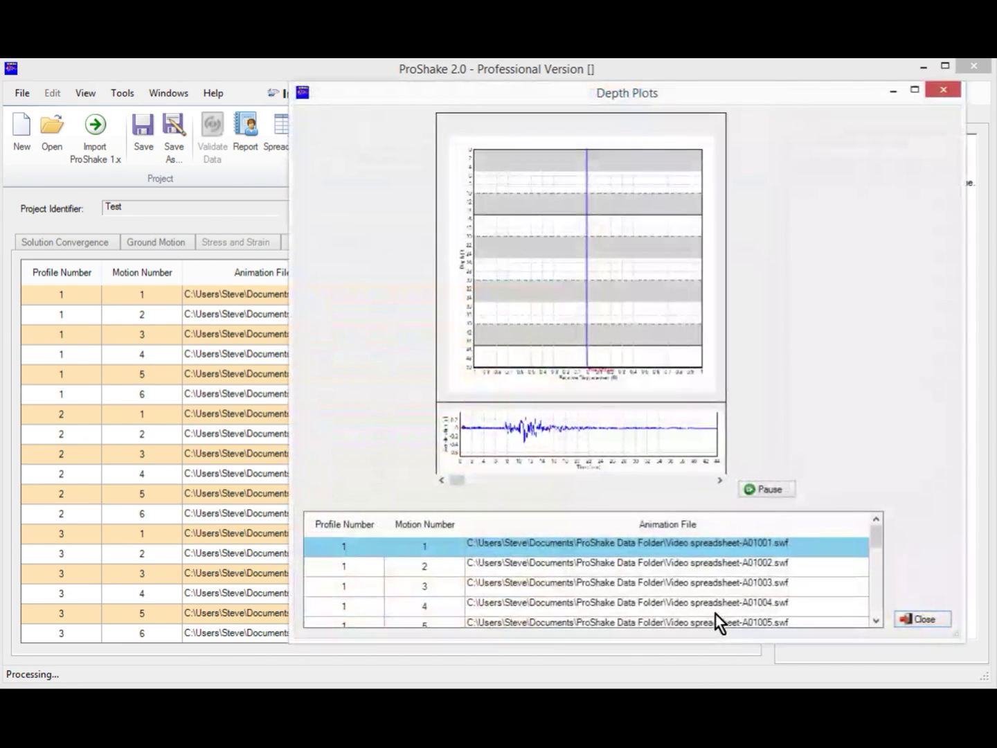
pyautogui.click(879, 592)
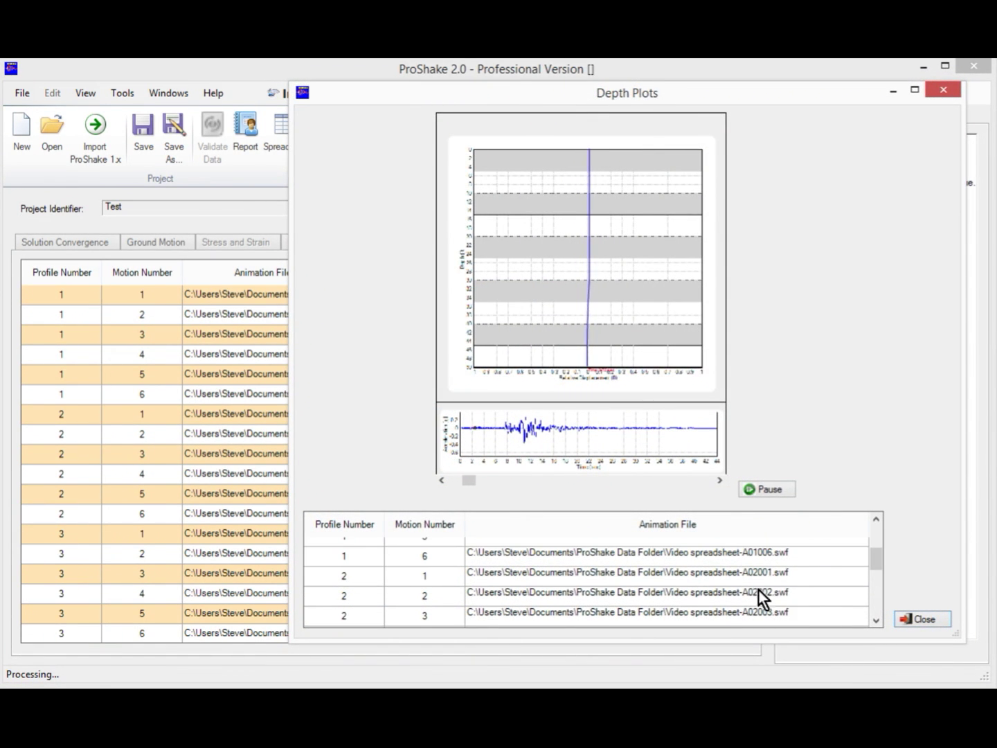
pyautogui.click(718, 597)
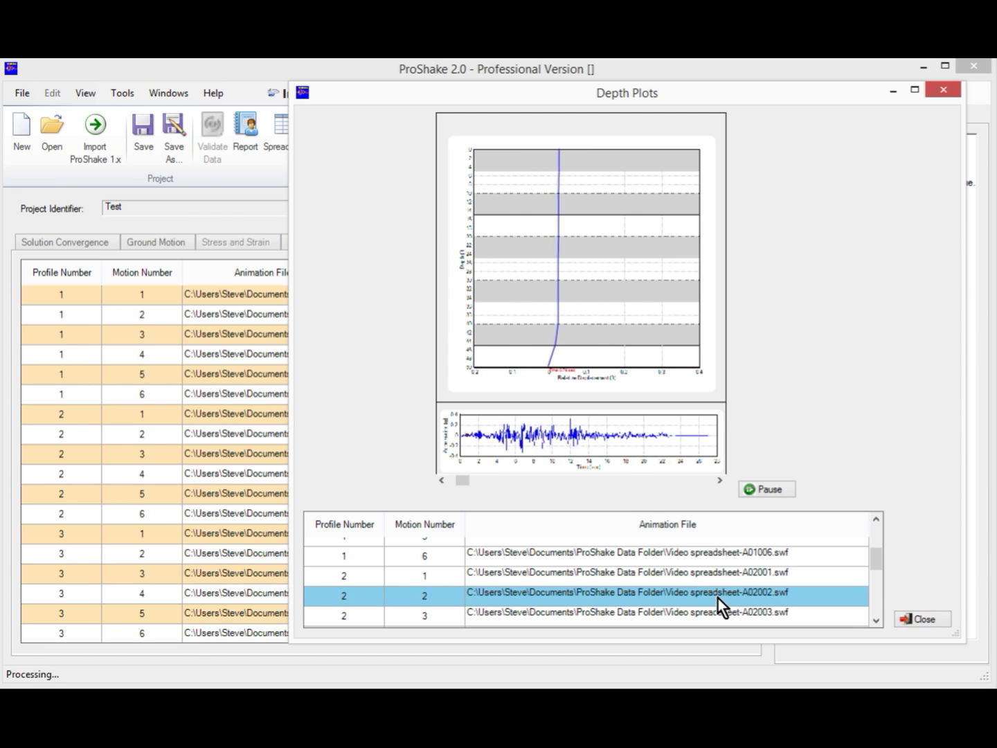